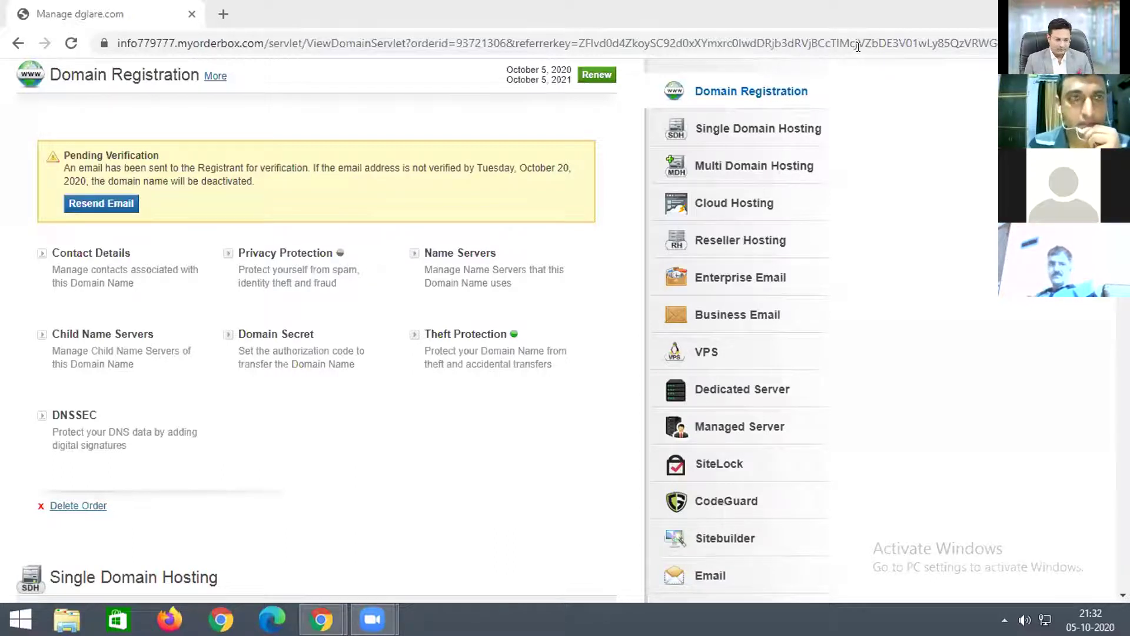
Open a new browser tab beside the Manage dglare.com page
{"action": "left_click", "coordinate": [223, 15]}
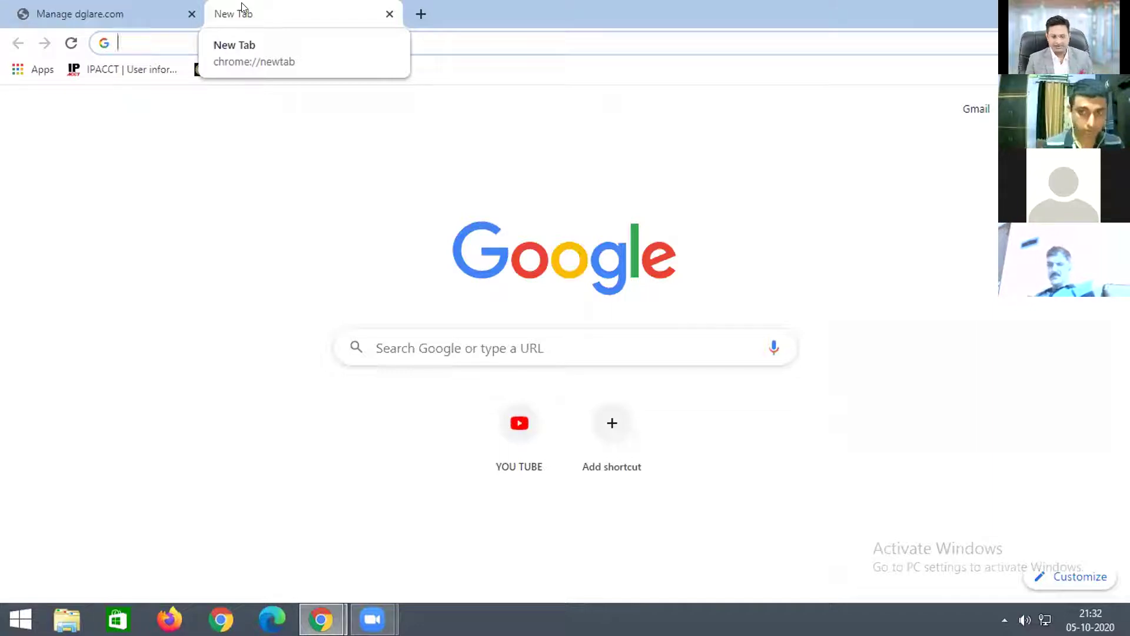
Load dglare.com:2082 in the new tab to reach the hosting control panel
{"action": "type", "text": "dglare"}
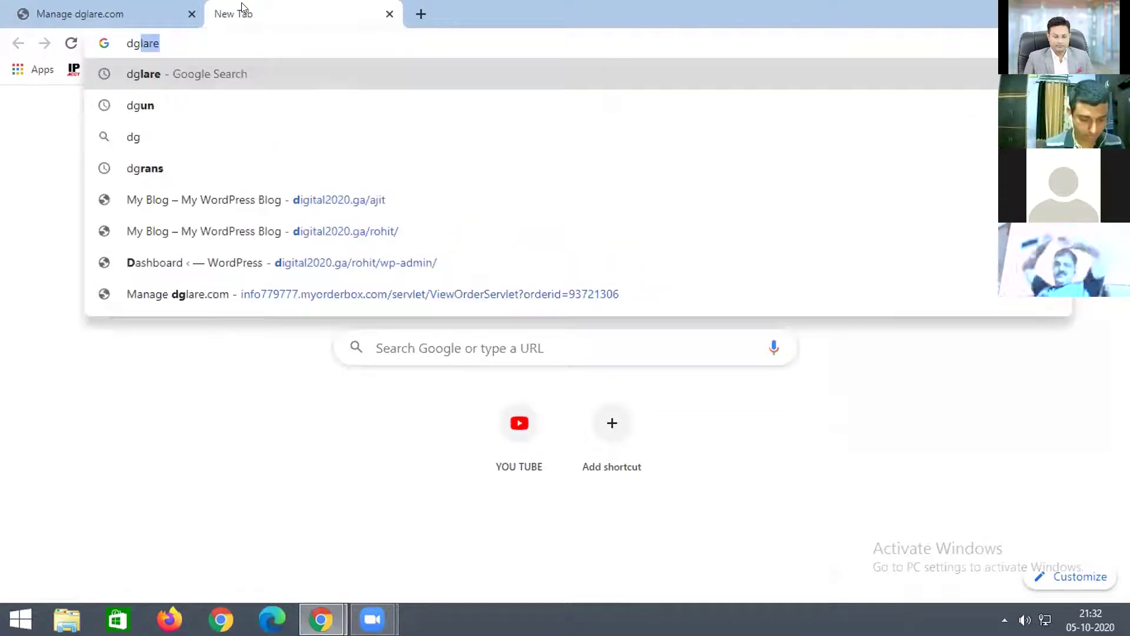
{"action": "key", "text": "End"}
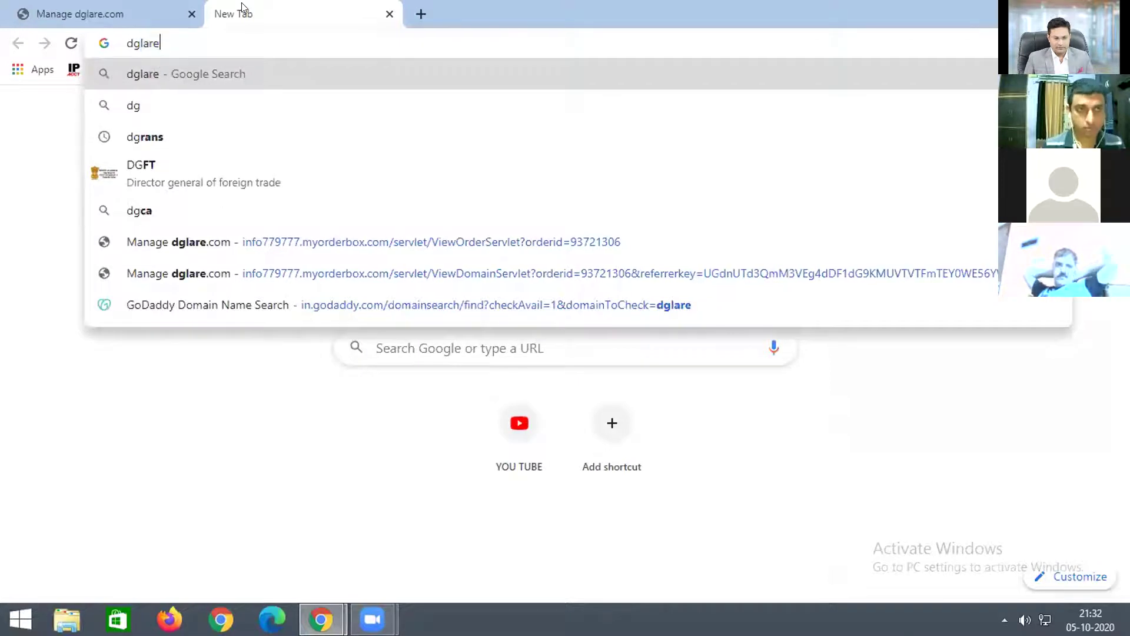
{"action": "type", "text": ":"}
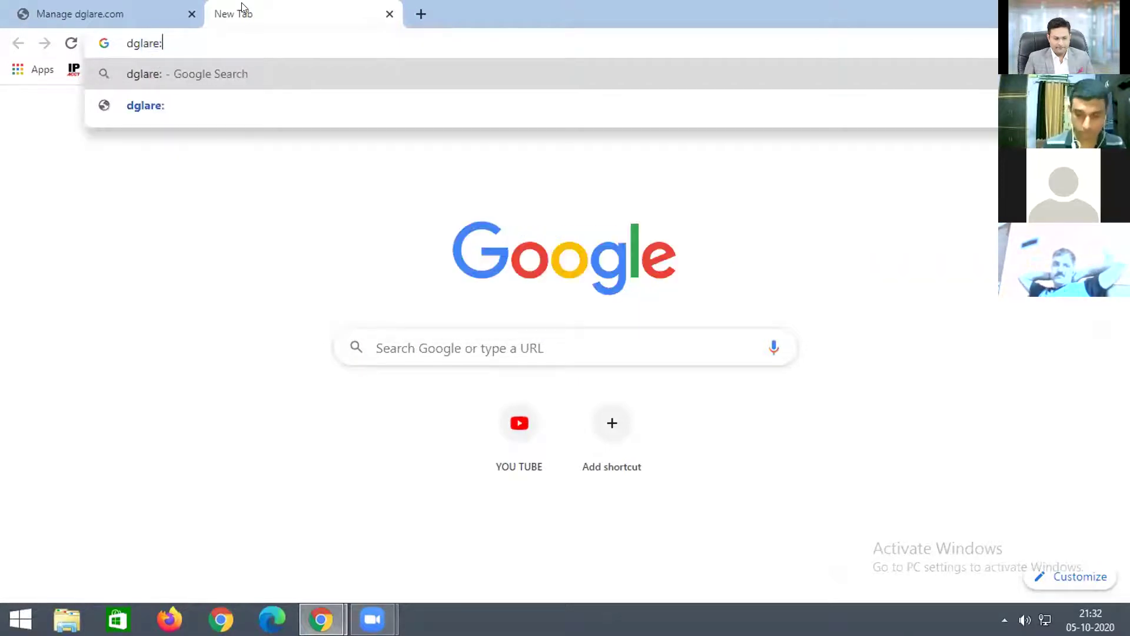
{"action": "type", "text": "2082"}
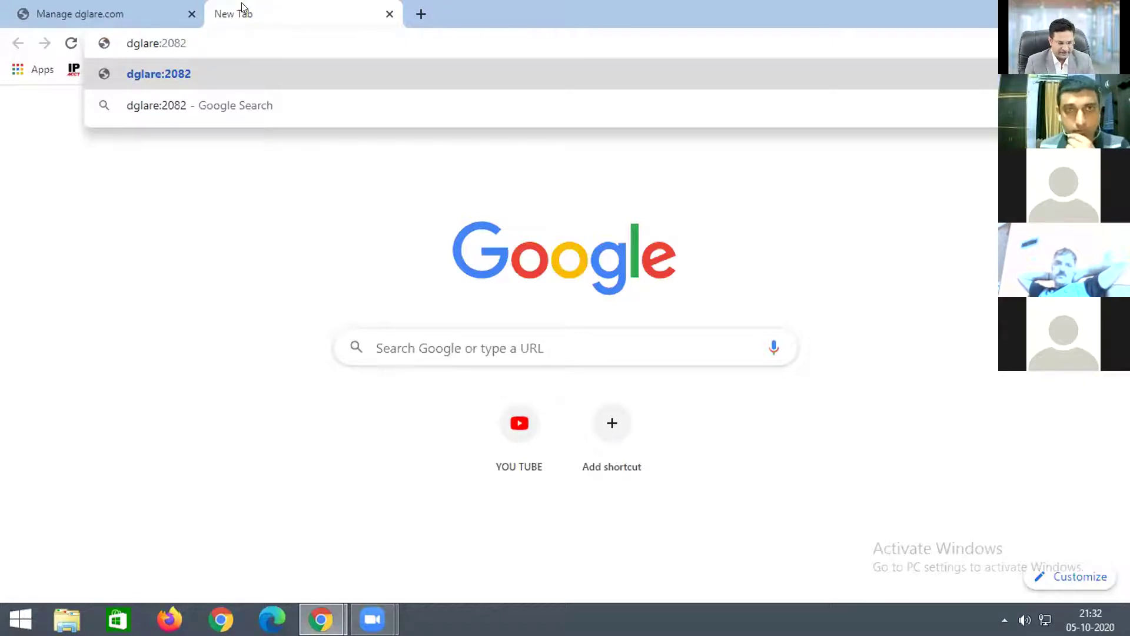
{"action": "key", "text": "BackSpace"}
{"action": "key", "text": "BackSpace"}
{"action": "key", "text": "BackSpace"}
{"action": "key", "text": "BackSpace"}
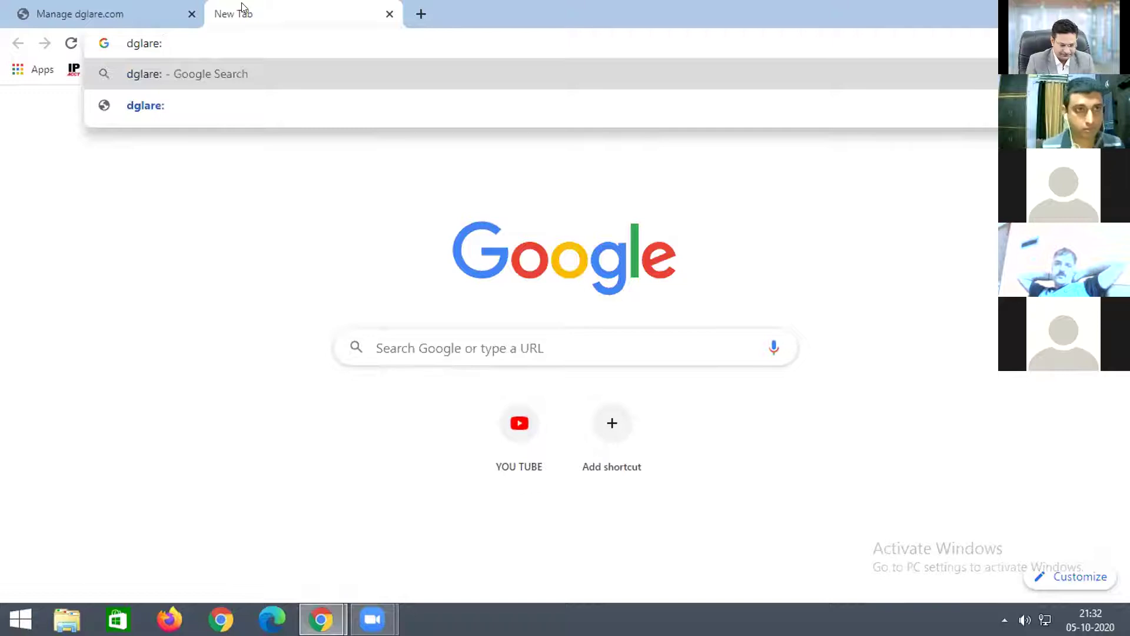
{"action": "key", "text": "BackSpace"}
{"action": "type", "text": ".com"}
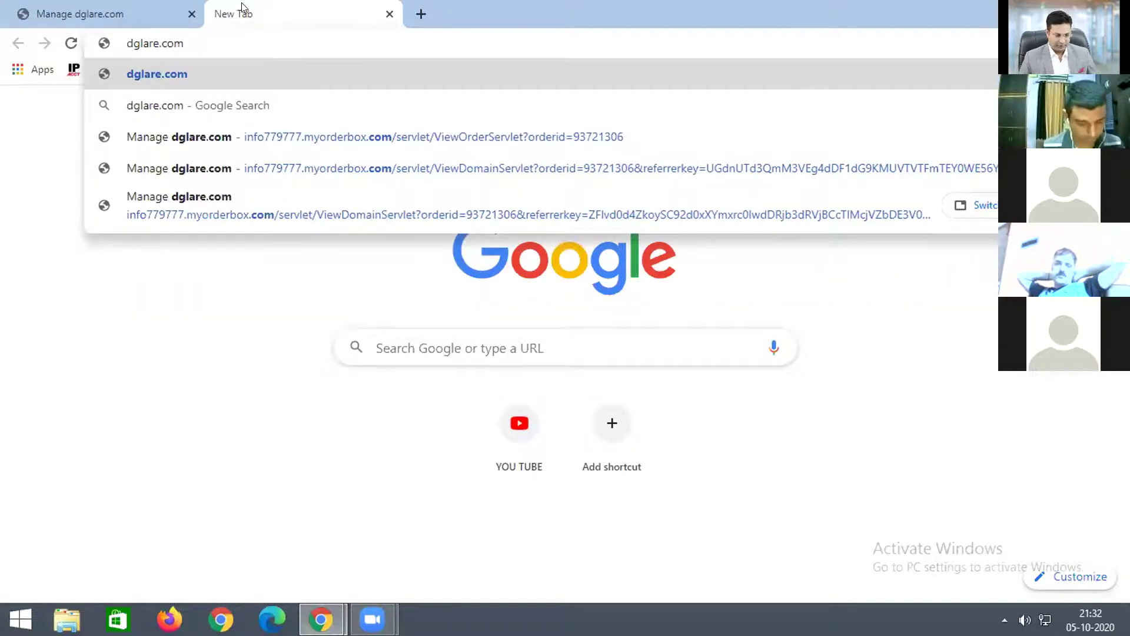
{"action": "type", "text": ":2082"}
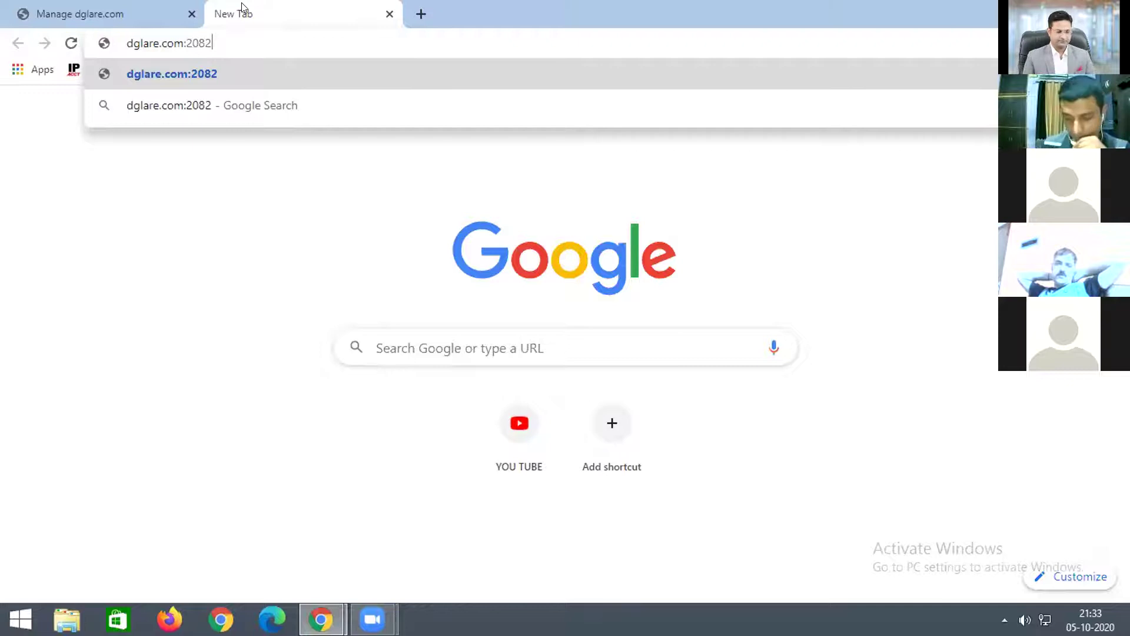
{"action": "key", "text": "Return"}
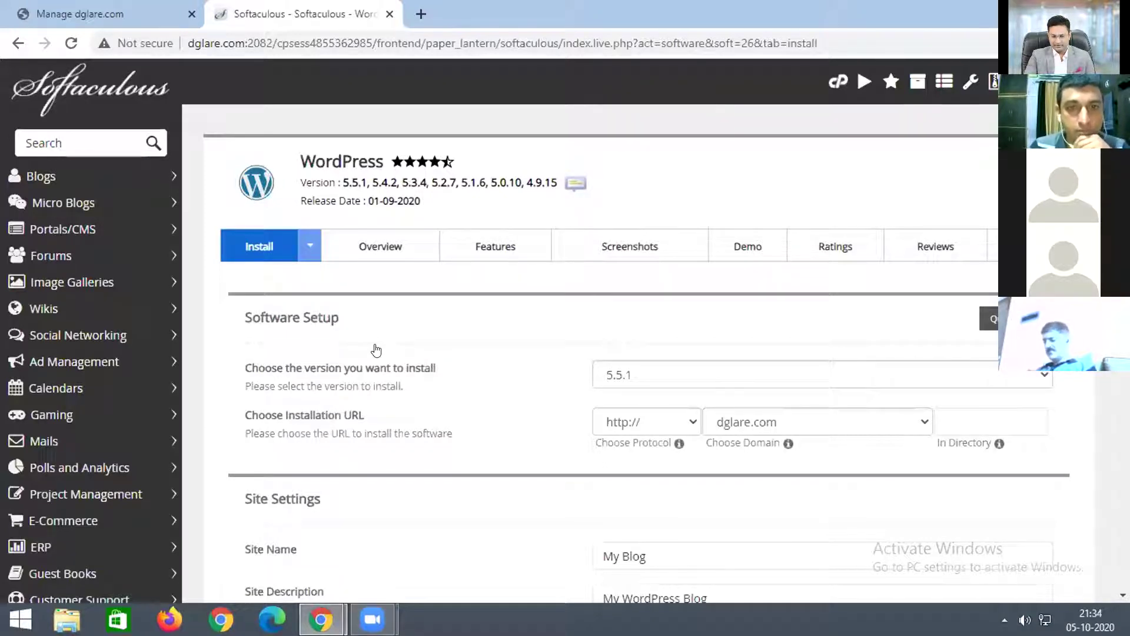
Find the Admin Account section and move between the admin username and password fields
{"action": "scroll", "coordinate": [376, 350], "scroll_direction": "down", "scroll_amount": 2}
{"action": "scroll", "coordinate": [375, 349], "scroll_direction": "down", "scroll_amount": 6}
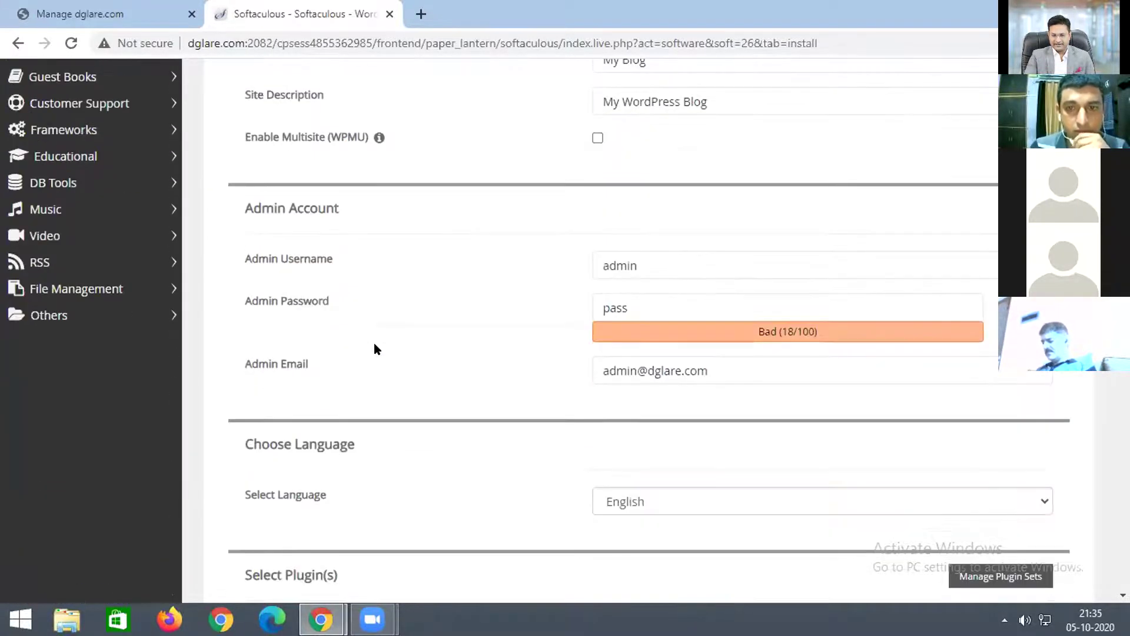
{"action": "scroll", "coordinate": [375, 348], "scroll_direction": "down", "scroll_amount": 4}
{"action": "scroll", "coordinate": [375, 348], "scroll_direction": "up", "scroll_amount": 2}
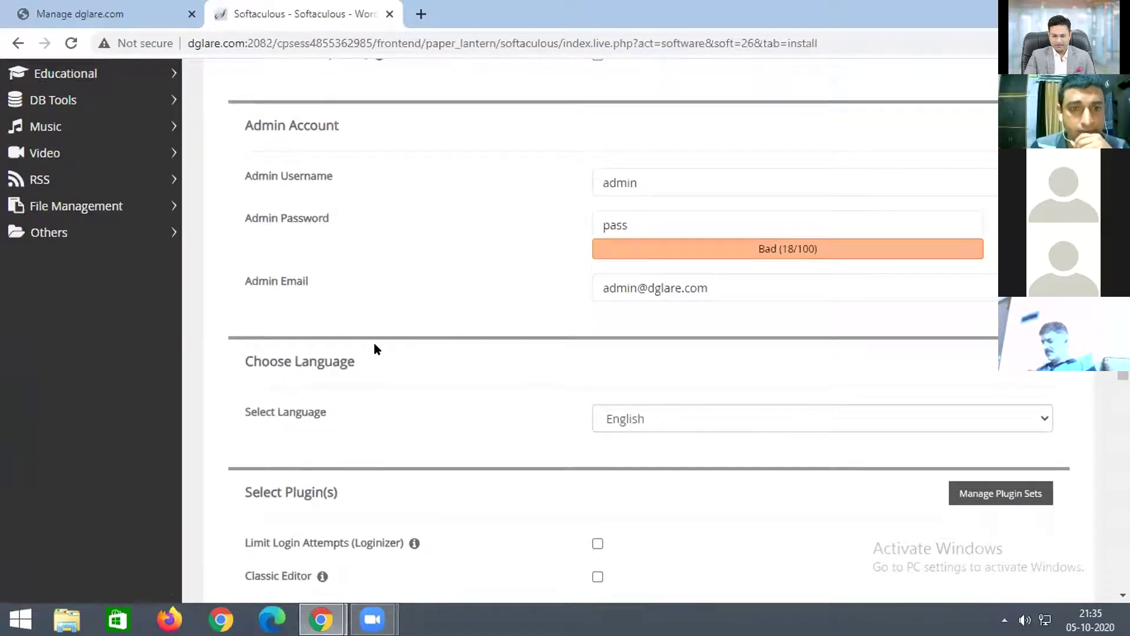
{"action": "scroll", "coordinate": [374, 349], "scroll_direction": "up", "scroll_amount": 1}
{"action": "scroll", "coordinate": [375, 348], "scroll_direction": "up", "scroll_amount": 1}
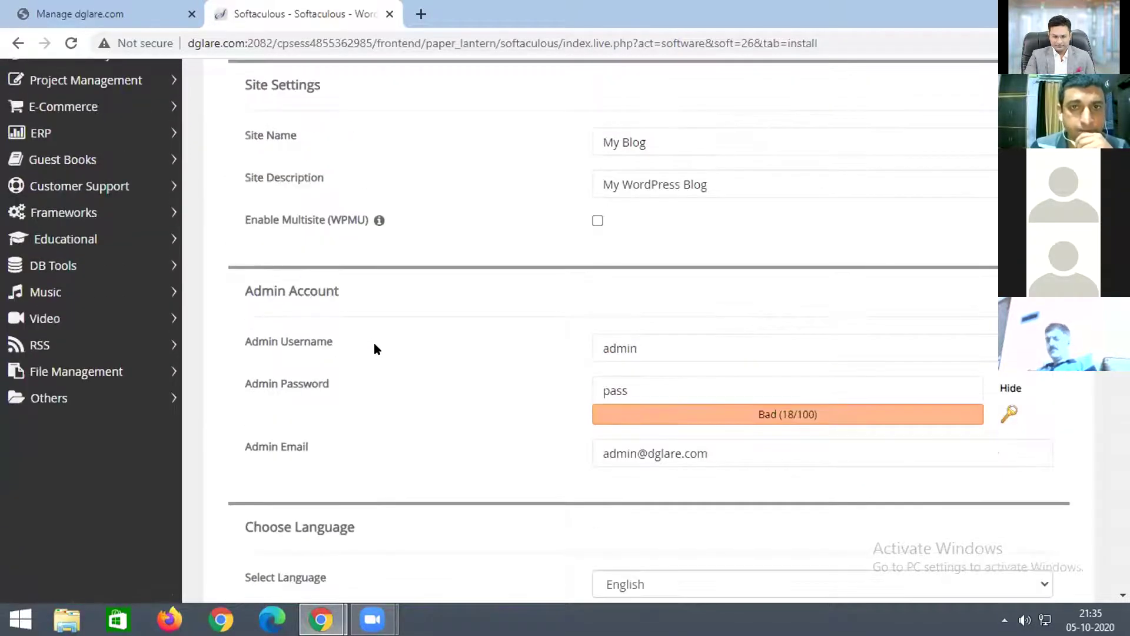
{"action": "scroll", "coordinate": [374, 348], "scroll_direction": "down", "scroll_amount": 2}
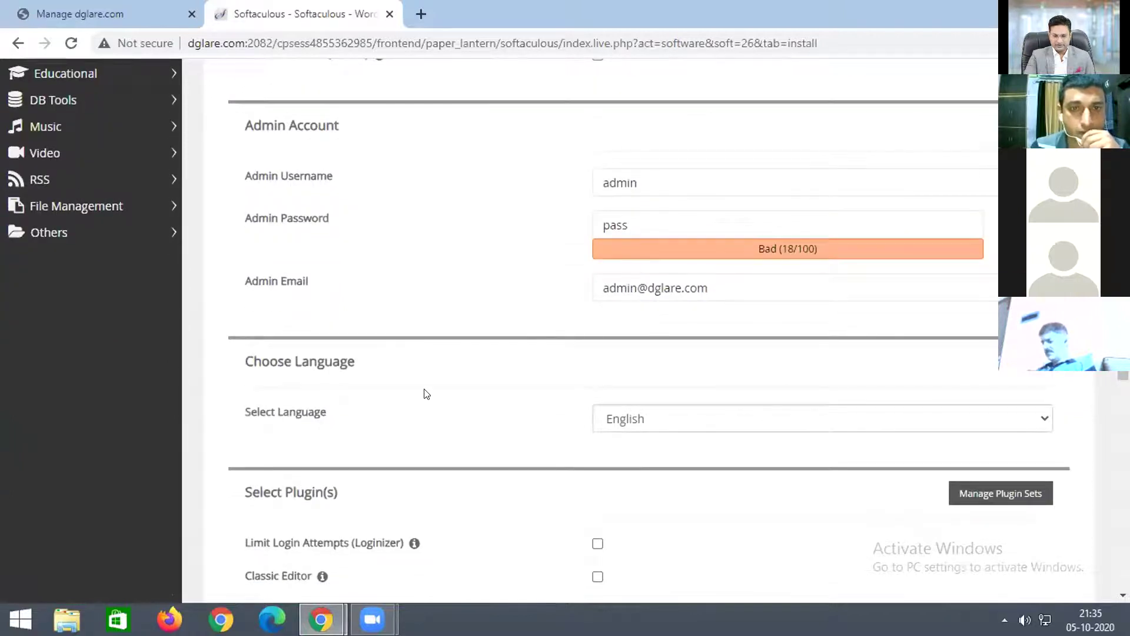
{"action": "left_click", "coordinate": [643, 181]}
{"action": "key", "text": "Tab"}
{"action": "left_click", "coordinate": [647, 191]}
{"action": "key", "text": "Tab"}
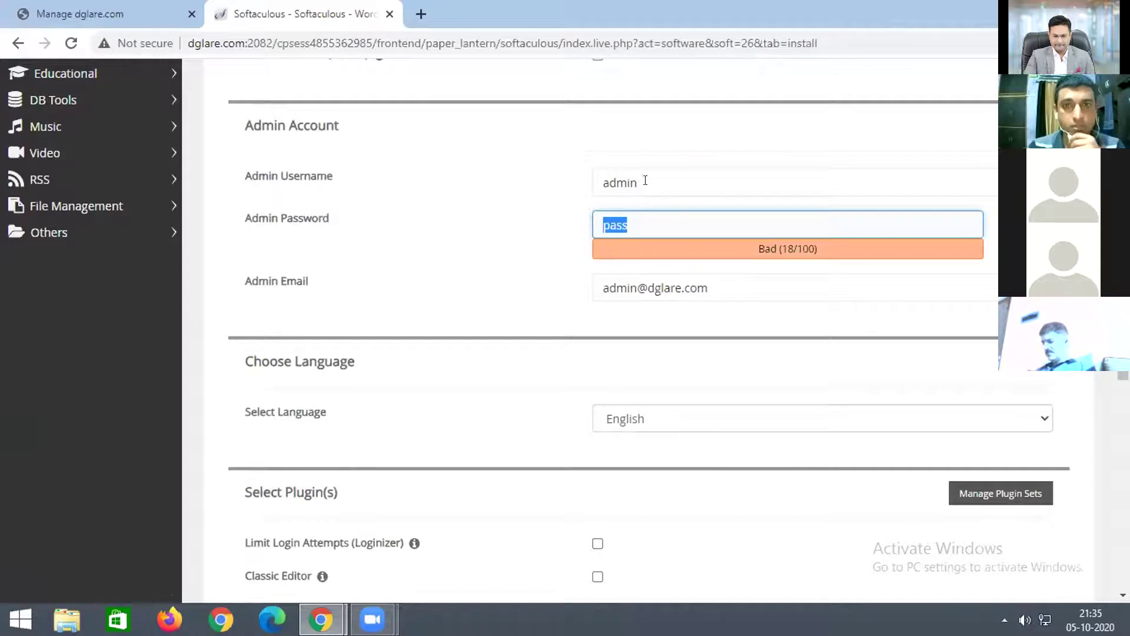
Replace the default admin username 'admin' with '12'
{"action": "double_click", "coordinate": [642, 180]}
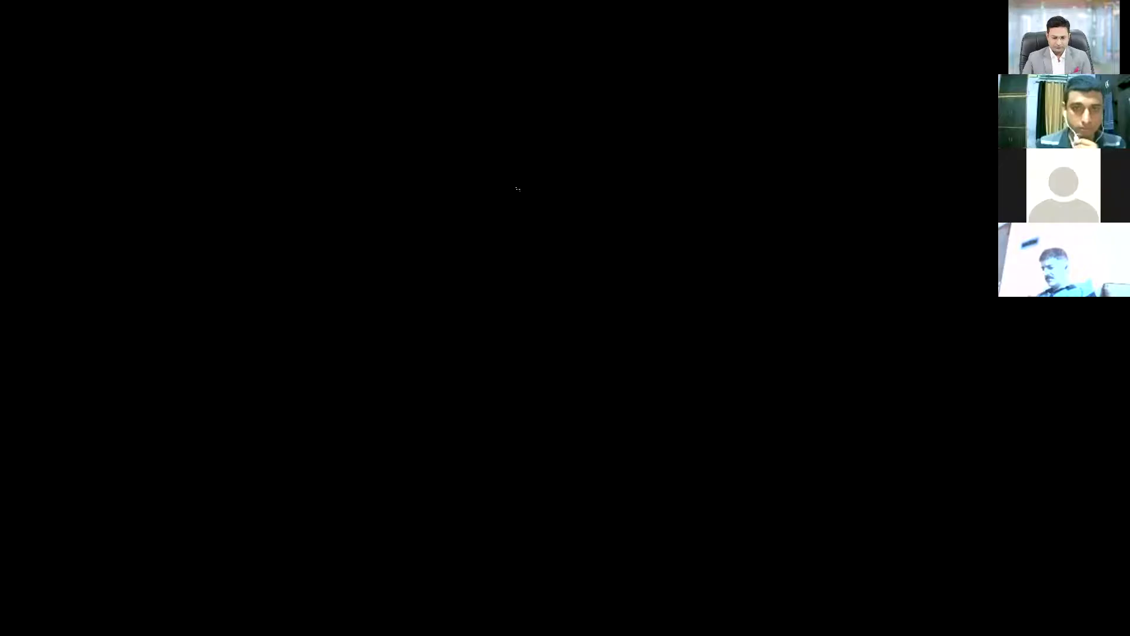
{"action": "type", "text": "1"}
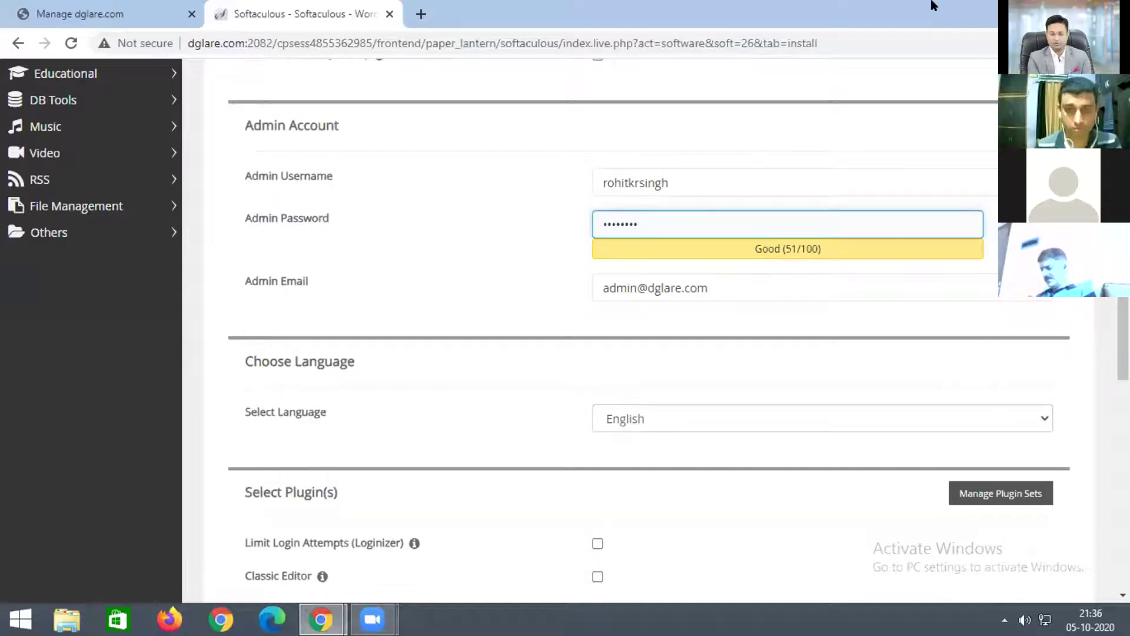
{"action": "type", "text": "2"}
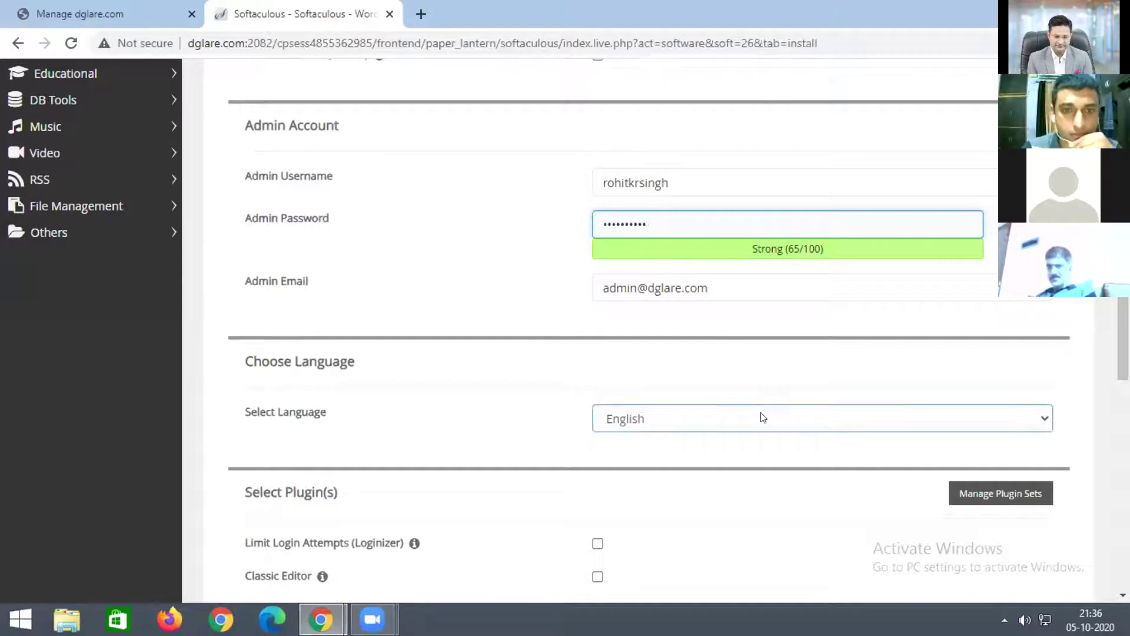
{"action": "scroll", "coordinate": [760, 417], "scroll_direction": "down", "scroll_amount": 6}
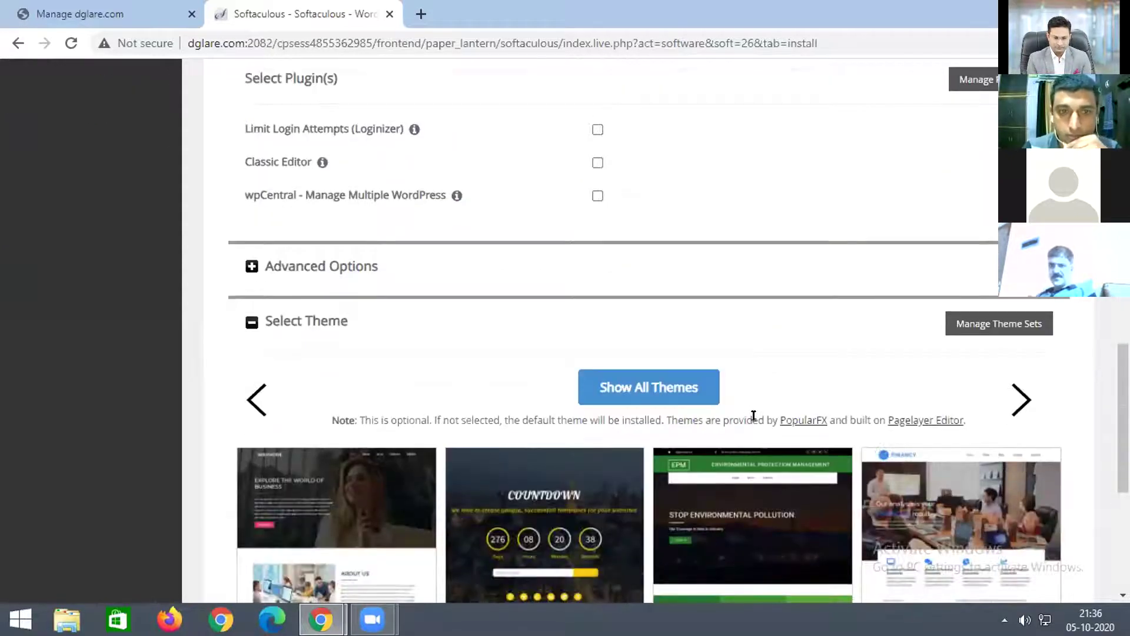
Start the WordPress install on dglare.com and let Chrome save the admin login
{"action": "scroll", "coordinate": [753, 418], "scroll_direction": "down", "scroll_amount": 4}
{"action": "scroll", "coordinate": [754, 420], "scroll_direction": "down", "scroll_amount": 2}
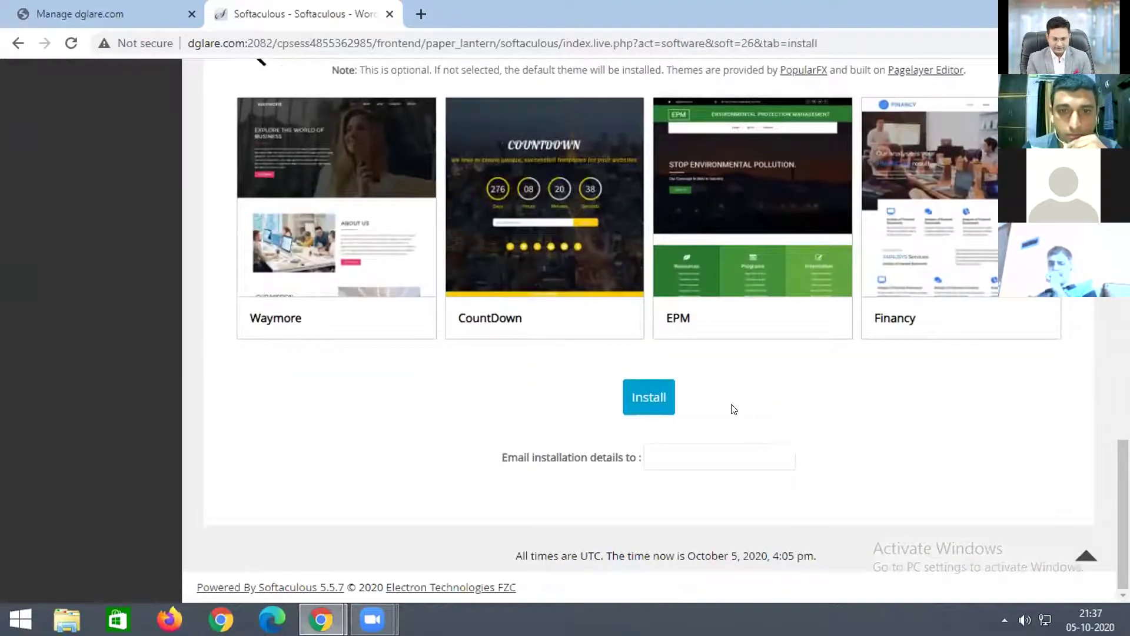
{"action": "left_click", "coordinate": [636, 390]}
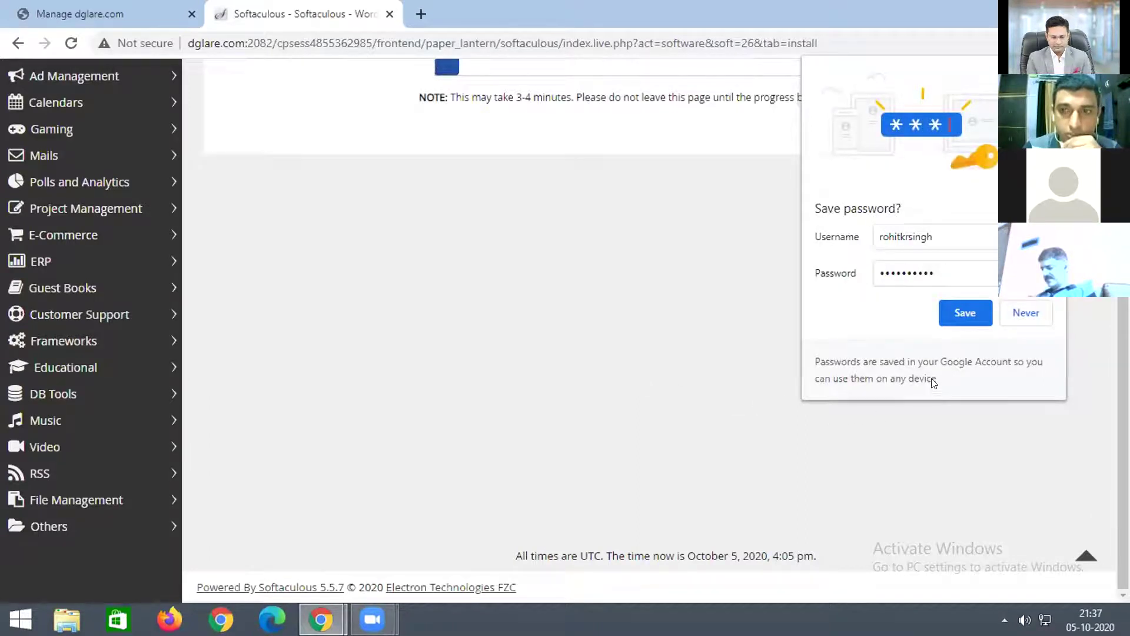
{"action": "left_click", "coordinate": [962, 312]}
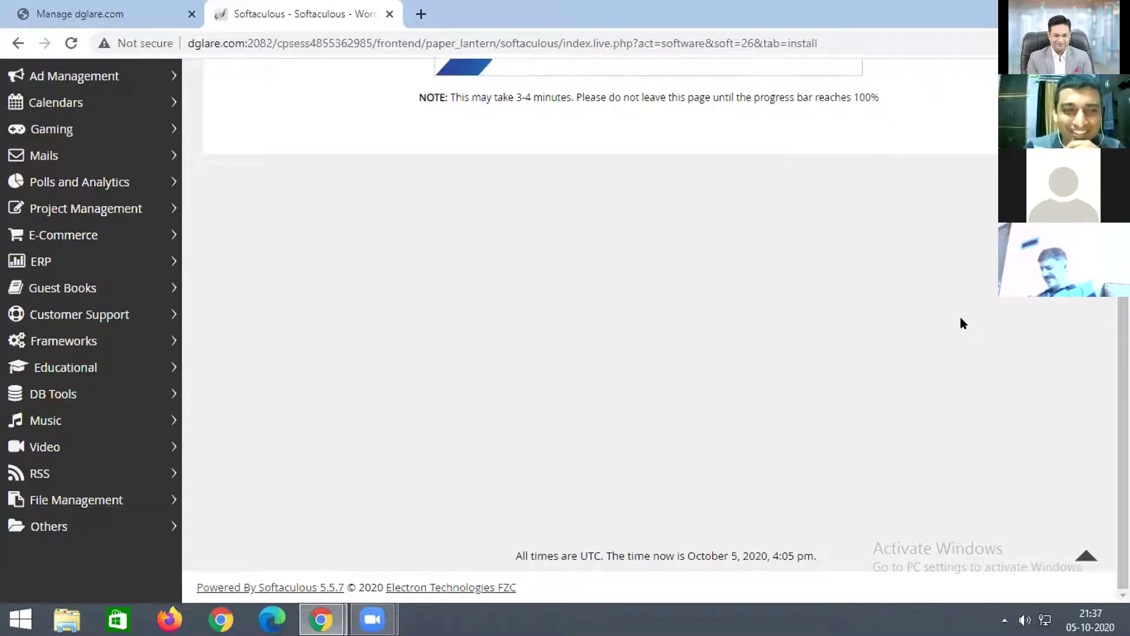
{"action": "scroll", "coordinate": [1016, 378], "scroll_direction": "up", "scroll_amount": 3}
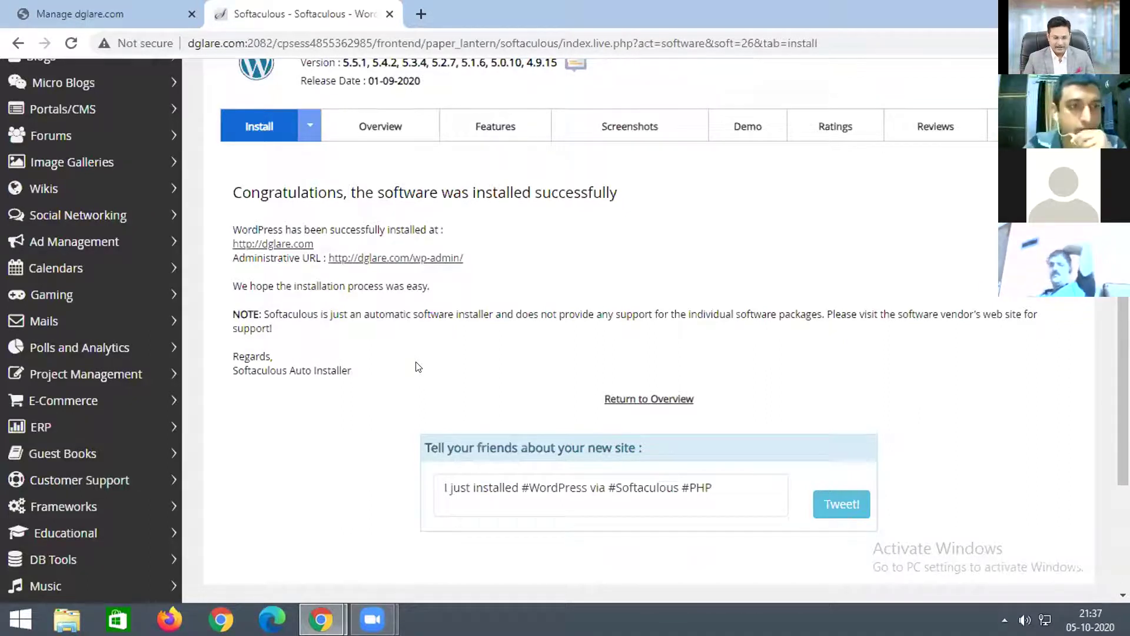
Open the new dglare.com site's wp-admin Administrative URL
{"action": "left_click", "coordinate": [402, 262]}
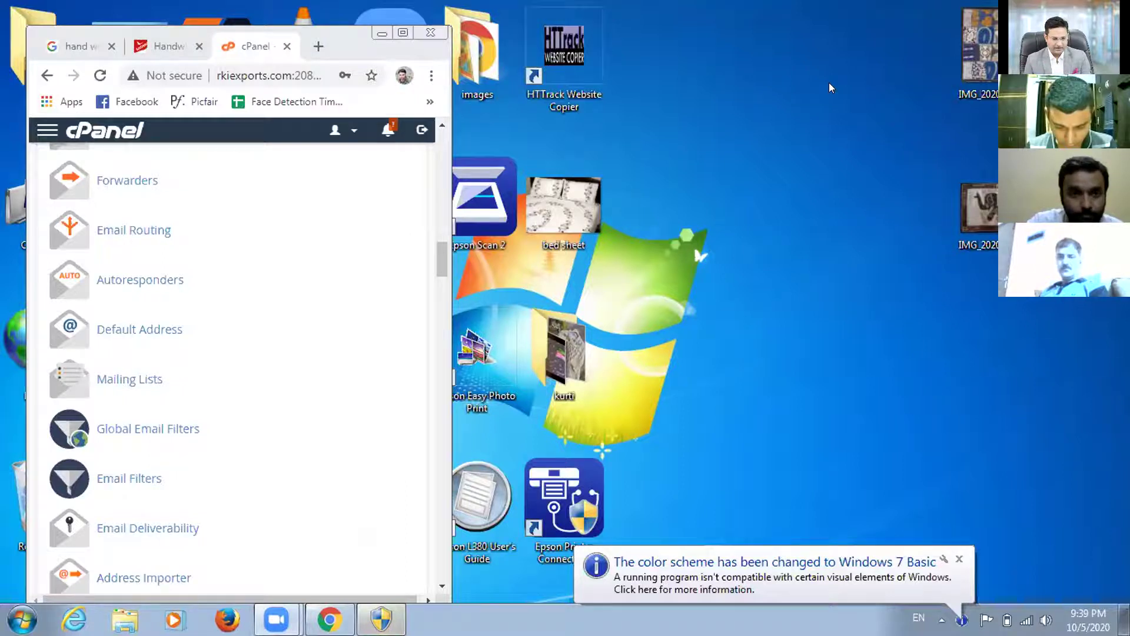
Maximize the rkiexports.com cPanel window and start a new Softaculous WordPress installation
{"action": "left_click", "coordinate": [403, 32]}
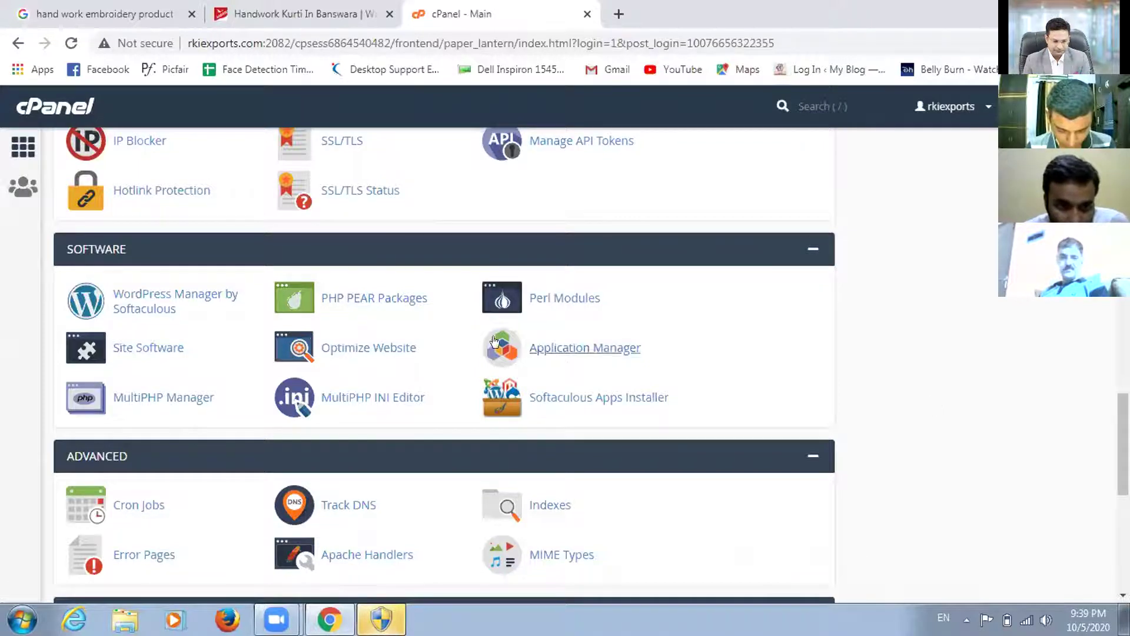
{"action": "left_click", "coordinate": [587, 404]}
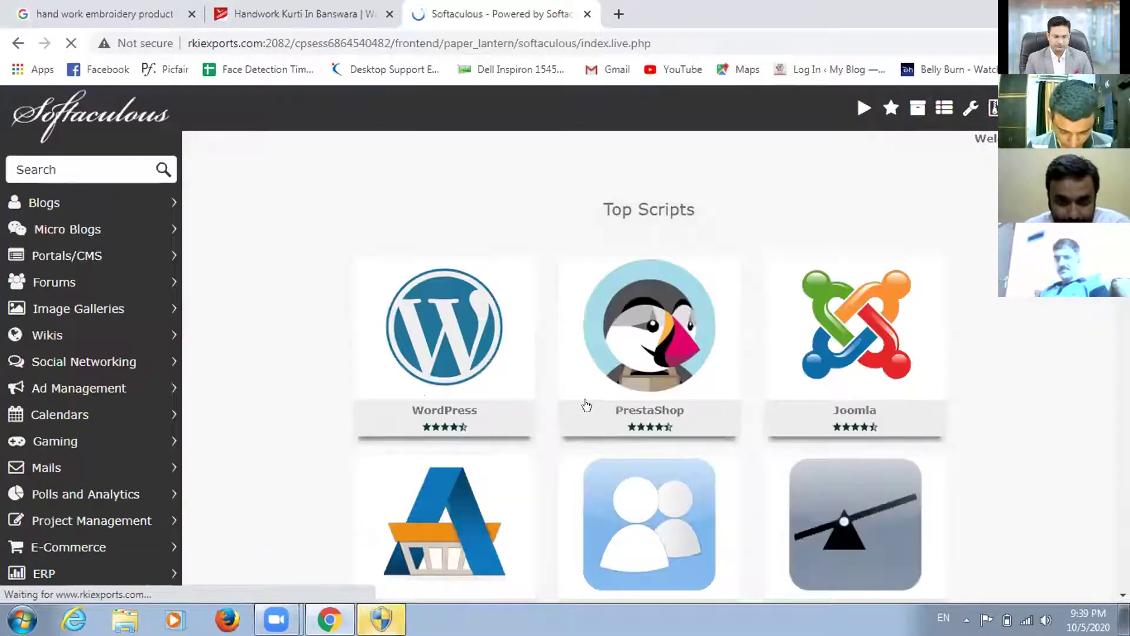
{"action": "mouse_move", "coordinate": [445, 326]}
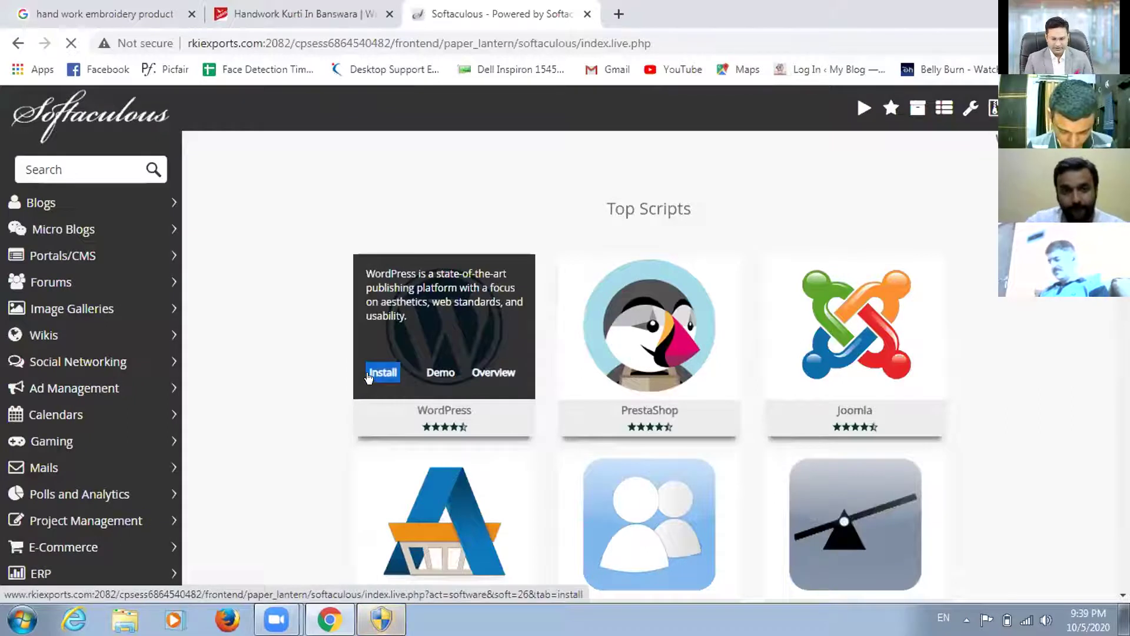
{"action": "left_click", "coordinate": [383, 373]}
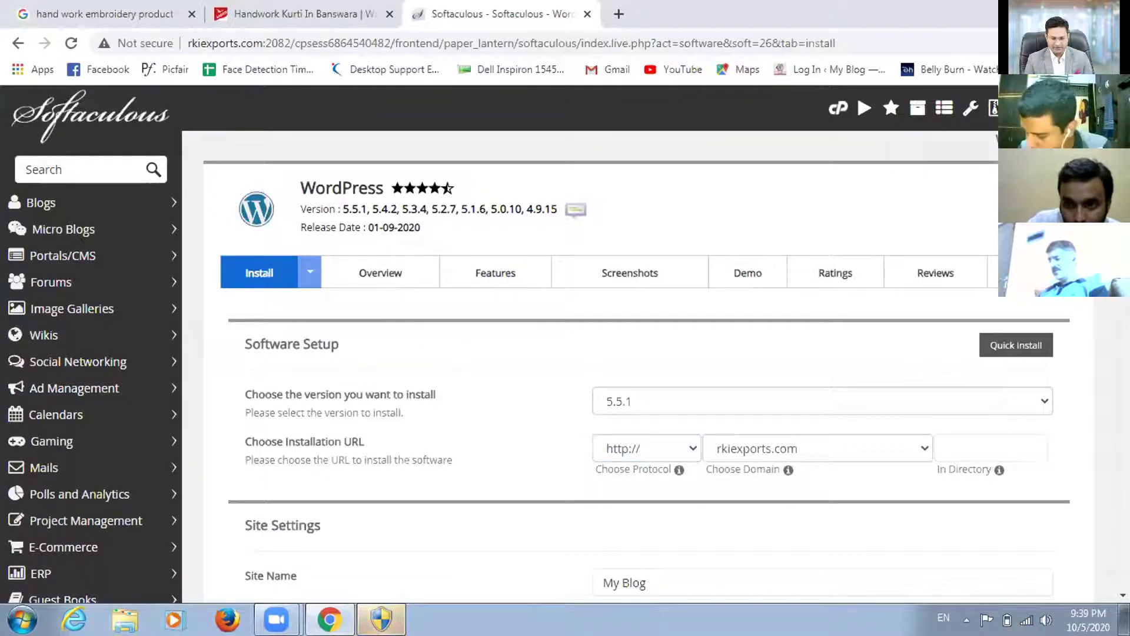
Correct the admin username in the WordPress install form
{"action": "scroll", "coordinate": [589, 353], "scroll_direction": "down", "scroll_amount": 1}
{"action": "scroll", "coordinate": [589, 354], "scroll_direction": "down", "scroll_amount": 3}
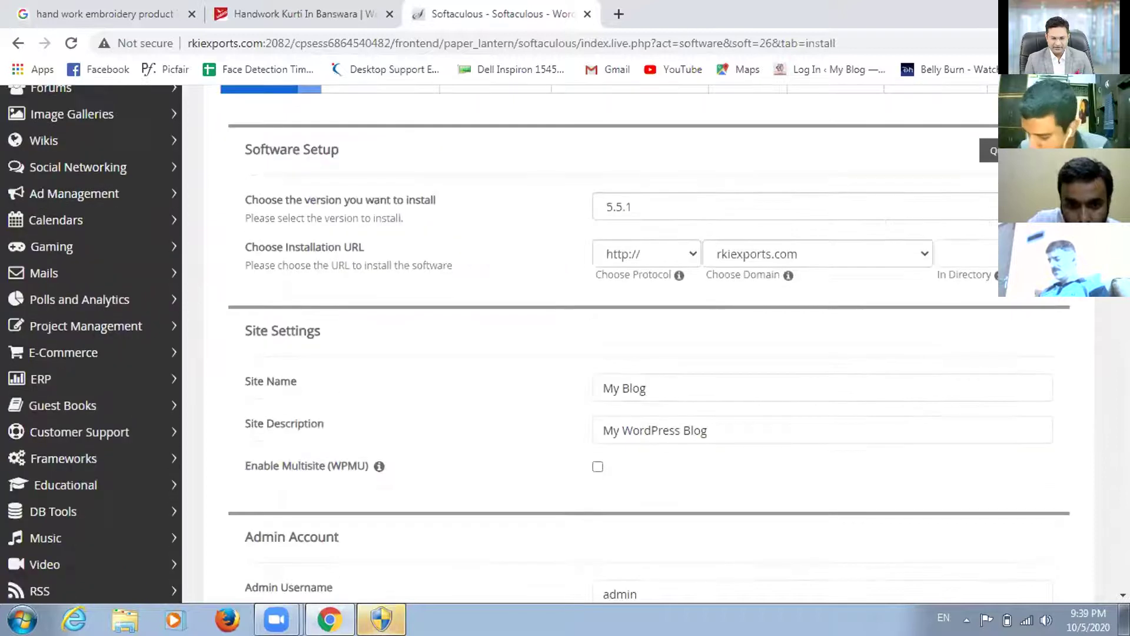
{"action": "scroll", "coordinate": [954, 308], "scroll_direction": "down", "scroll_amount": 4}
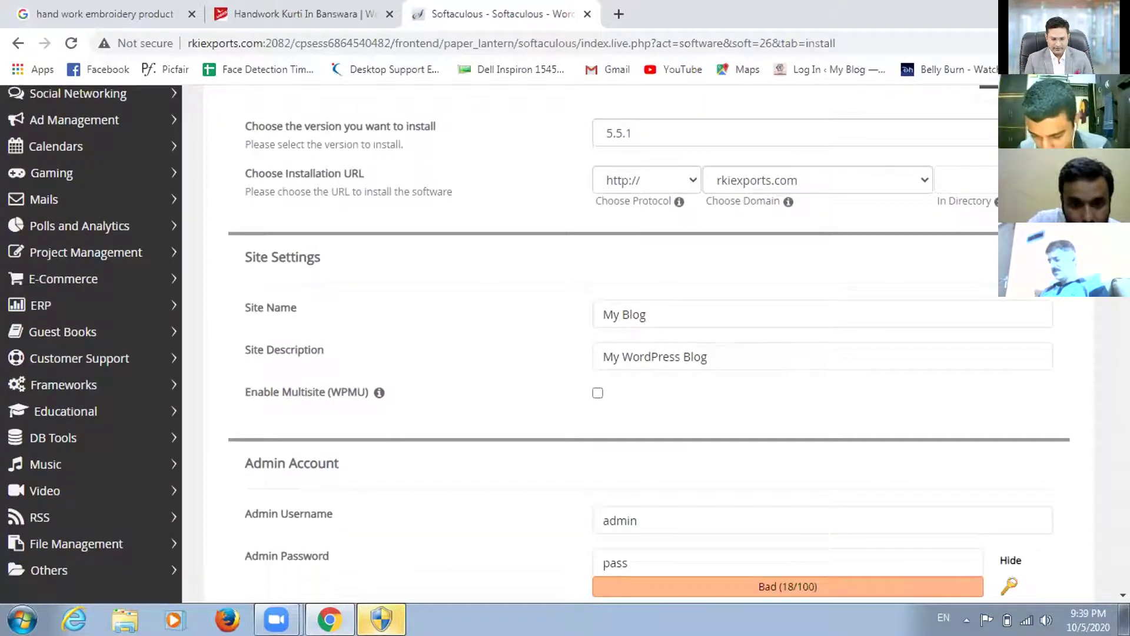
{"action": "left_click", "coordinate": [662, 329]}
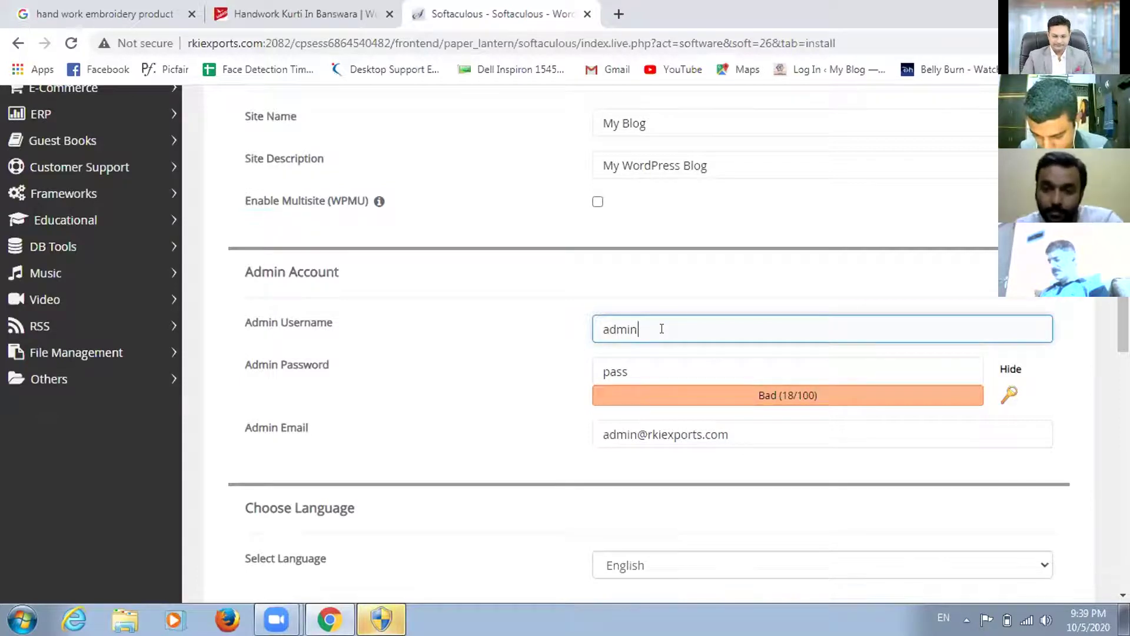
{"action": "key", "text": "BackSpace"}
{"action": "key", "text": "BackSpace"}
{"action": "key", "text": "BackSpace"}
{"action": "key", "text": "BackSpace"}
{"action": "key", "text": "BackSpace"}
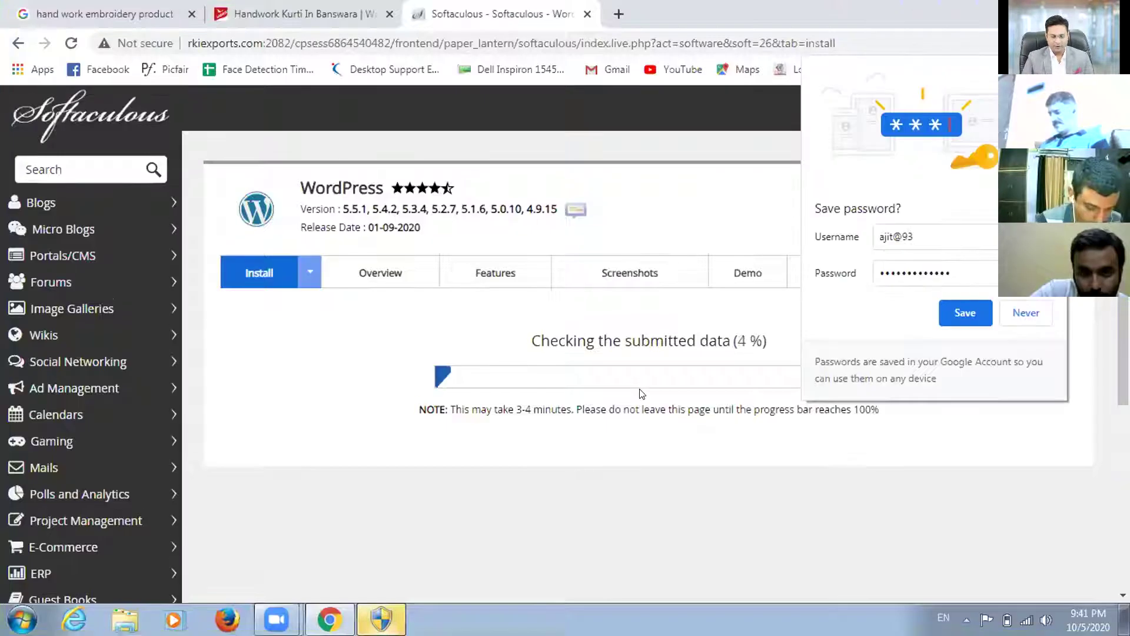
Save the rkiexports.com admin login in Chrome's password prompt
{"action": "left_click", "coordinate": [967, 312]}
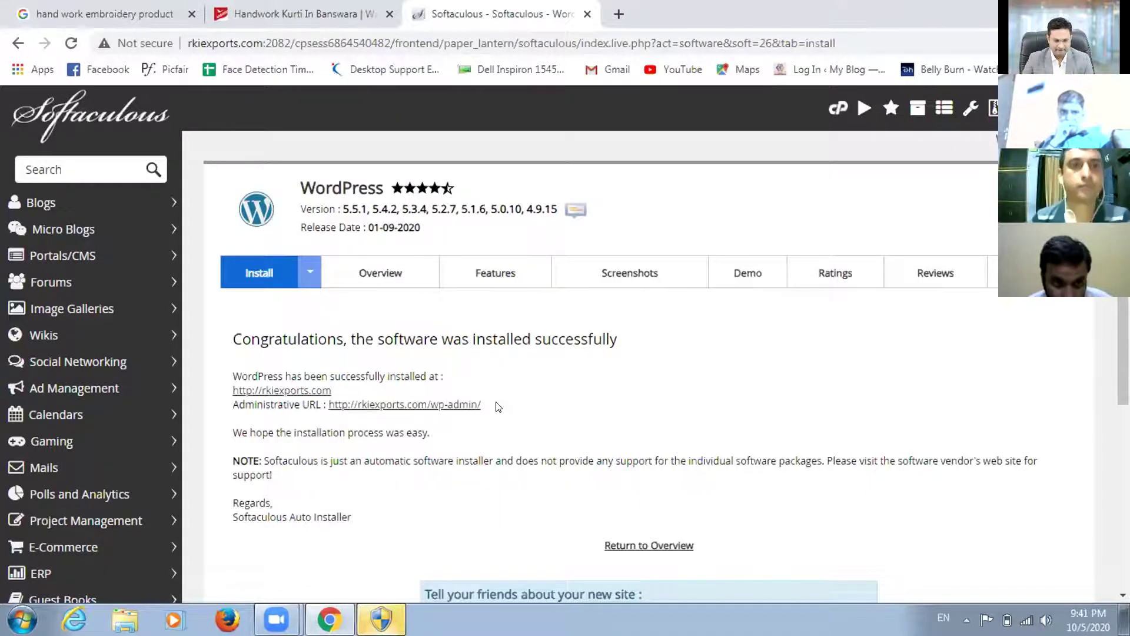
Open the rkiexports.com wp-admin Administrative URL from the success page
{"action": "left_click", "coordinate": [432, 407]}
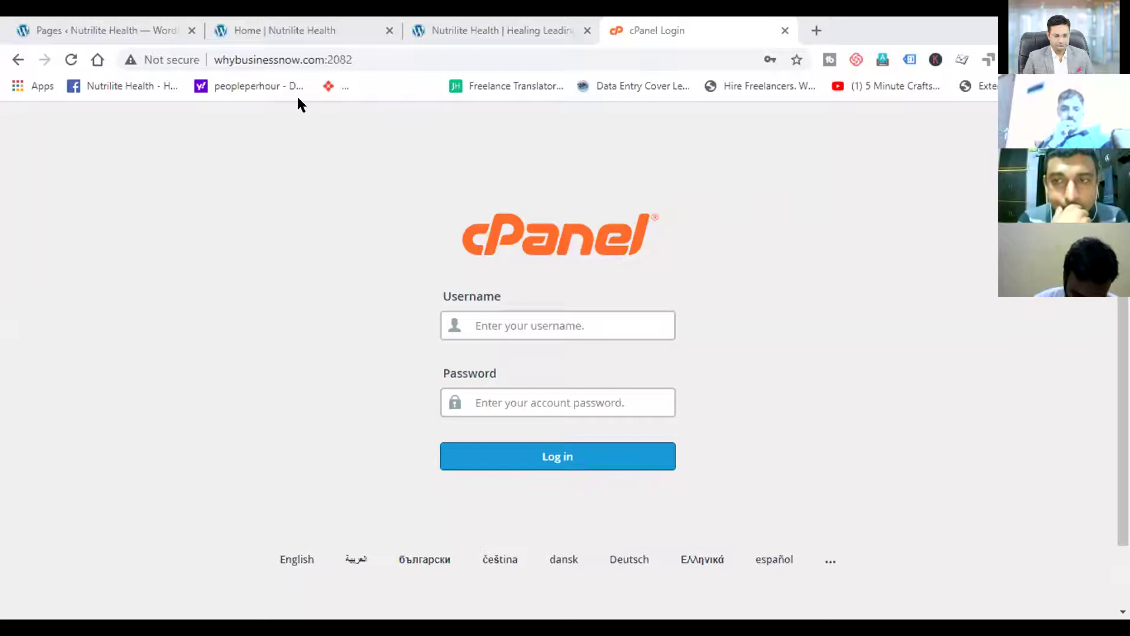
Browse the Home | Nutrilite Health page down to Contact, then return to Pages
{"action": "left_click", "coordinate": [238, 33]}
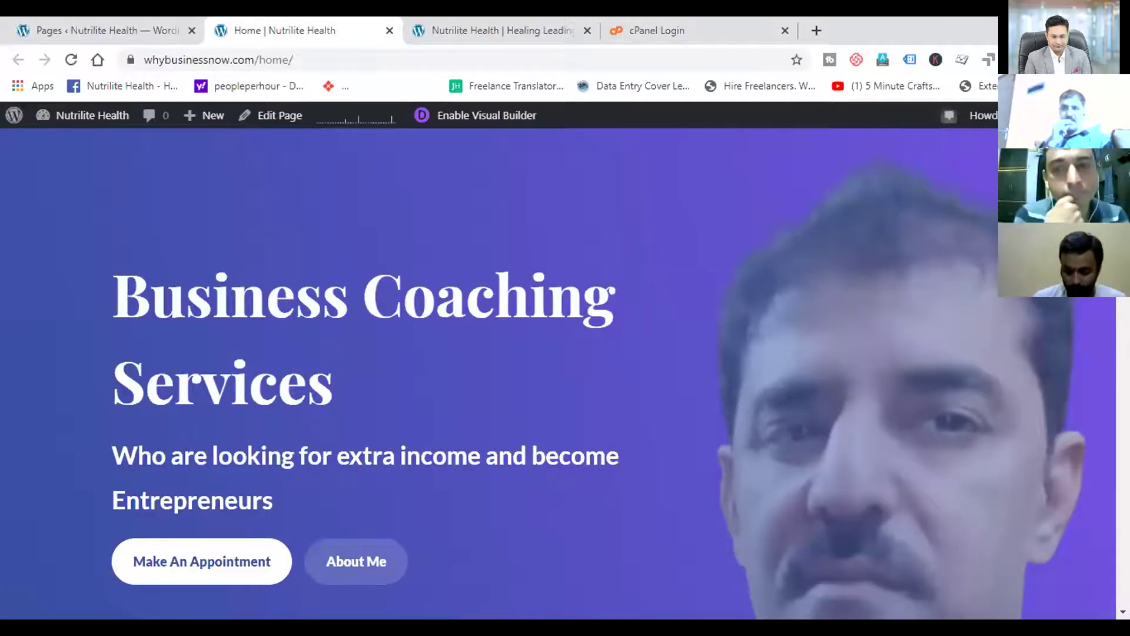
{"action": "scroll", "coordinate": [560, 374], "scroll_direction": "down", "scroll_amount": 13}
{"action": "scroll", "coordinate": [559, 374], "scroll_direction": "up", "scroll_amount": 13}
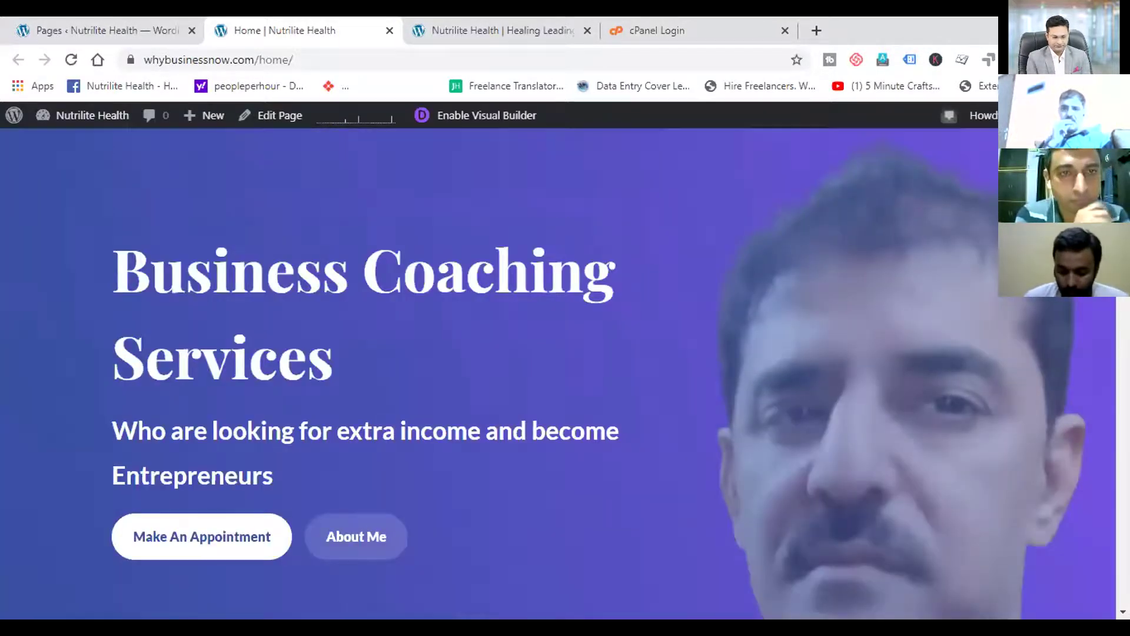
{"action": "scroll", "coordinate": [559, 374], "scroll_direction": "down", "scroll_amount": 12}
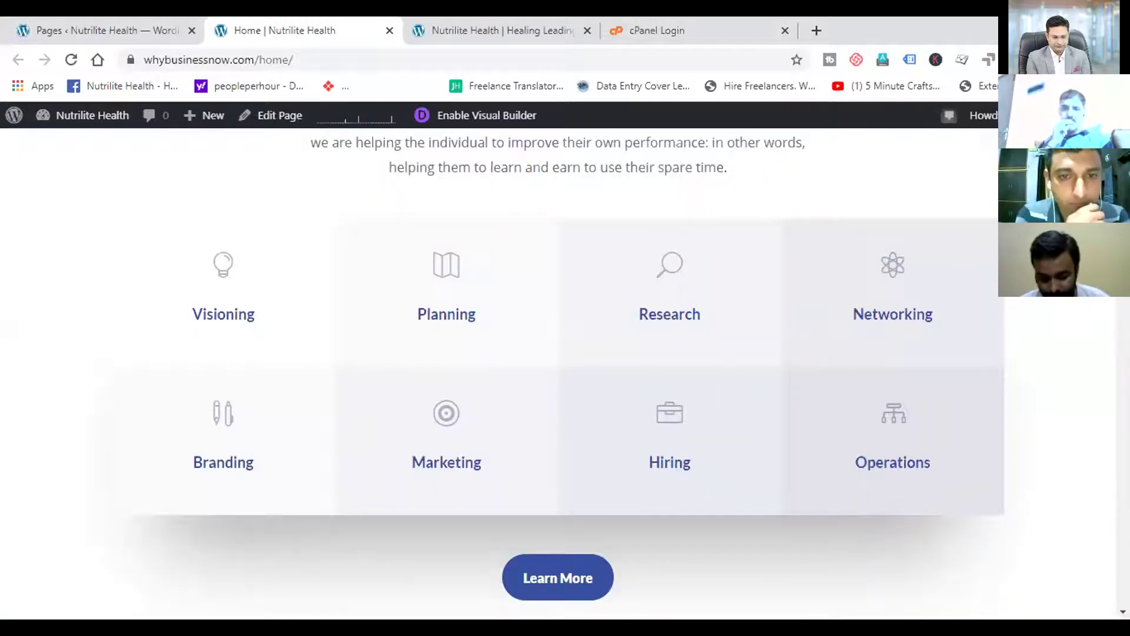
{"action": "scroll", "coordinate": [560, 374], "scroll_direction": "down", "scroll_amount": 7}
{"action": "scroll", "coordinate": [560, 374], "scroll_direction": "down", "scroll_amount": 10}
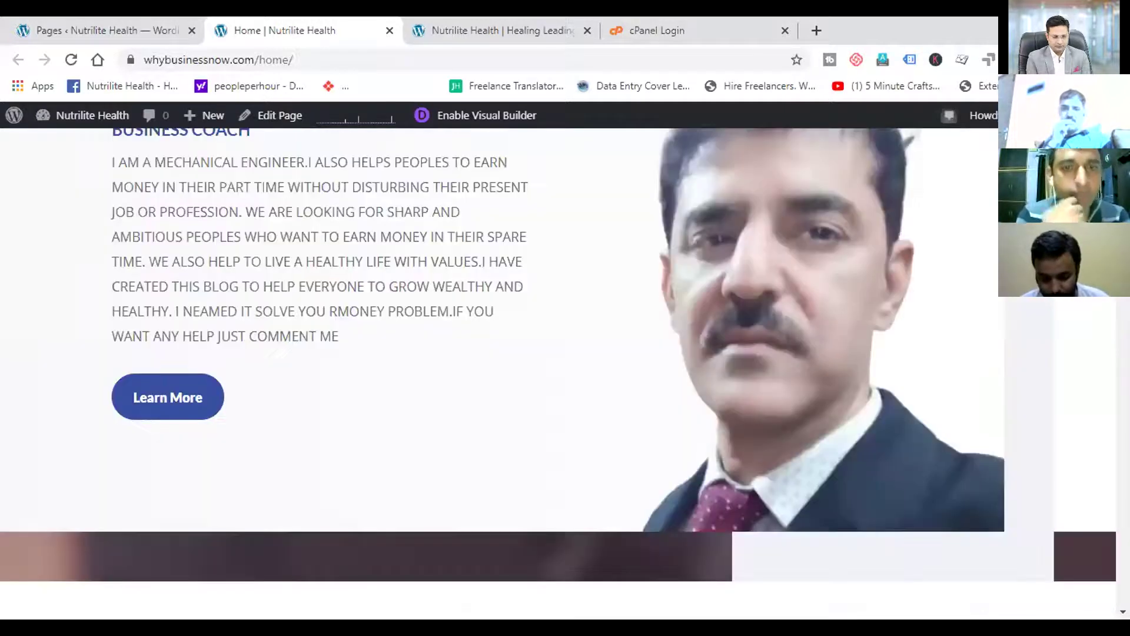
{"action": "scroll", "coordinate": [559, 374], "scroll_direction": "down", "scroll_amount": 10}
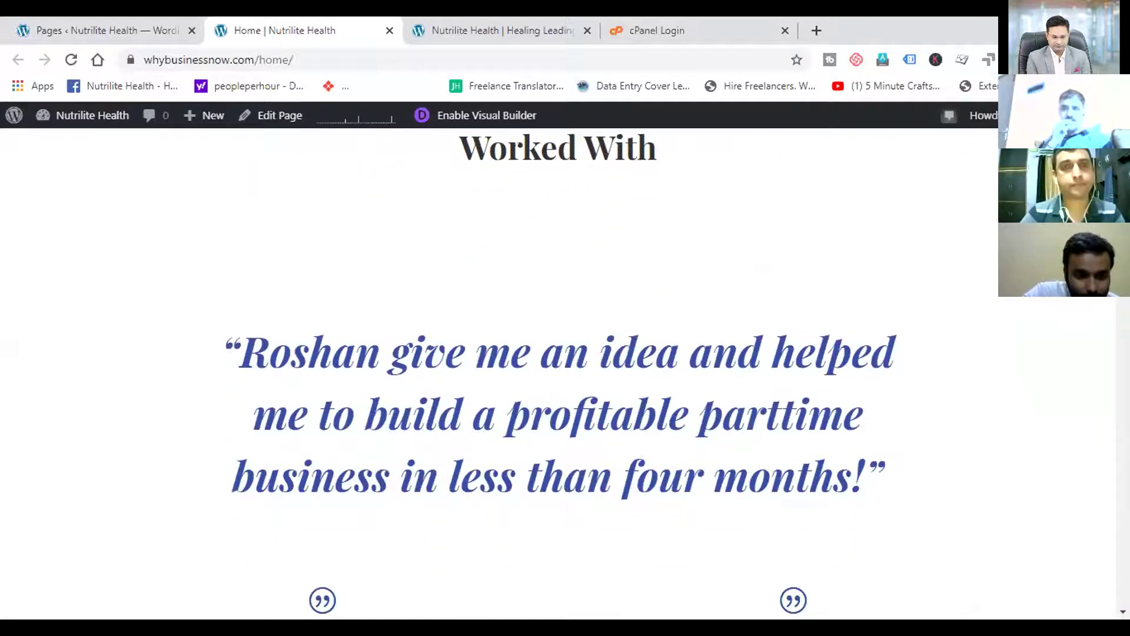
{"action": "scroll", "coordinate": [559, 374], "scroll_direction": "down", "scroll_amount": 6}
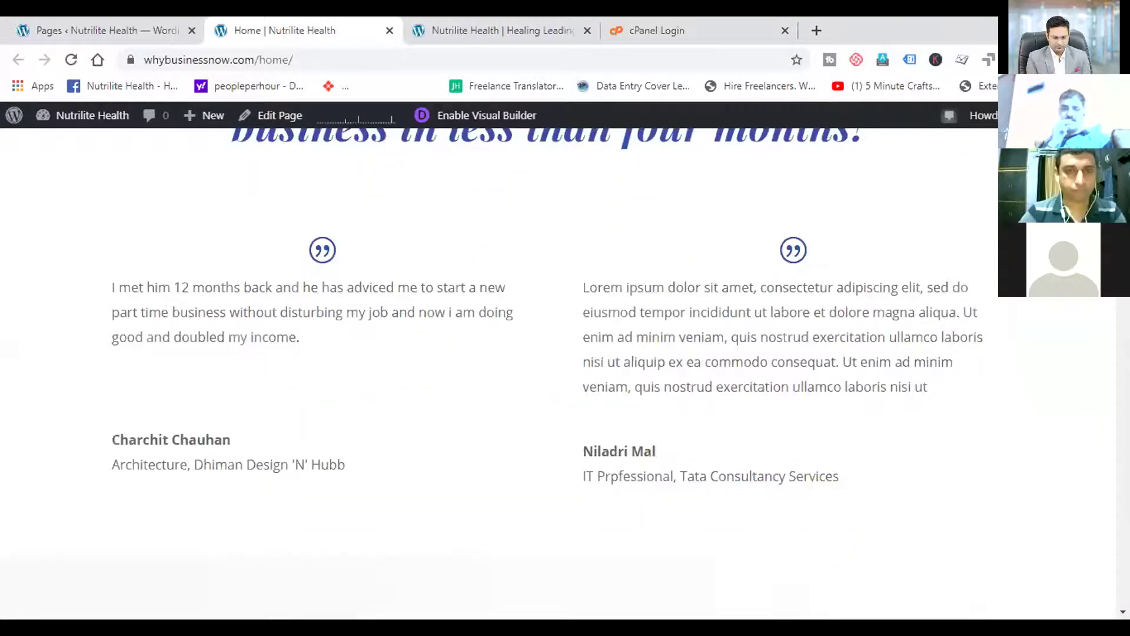
{"action": "scroll", "coordinate": [560, 373], "scroll_direction": "down", "scroll_amount": 8}
{"action": "scroll", "coordinate": [559, 374], "scroll_direction": "up", "scroll_amount": 1}
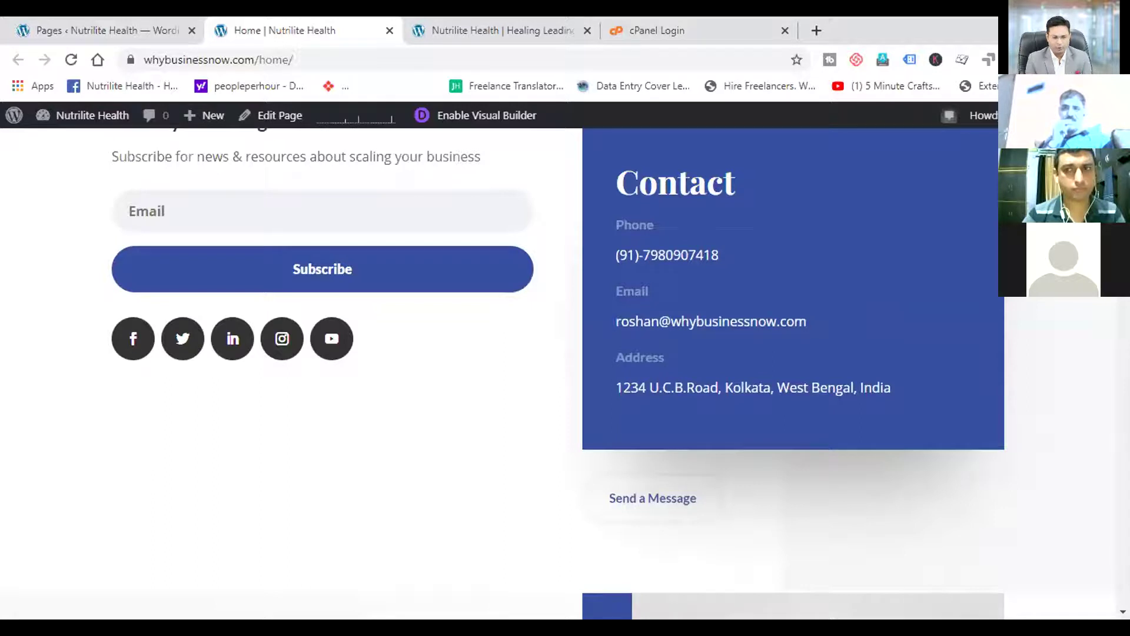
{"action": "scroll", "coordinate": [559, 374], "scroll_direction": "down", "scroll_amount": 1}
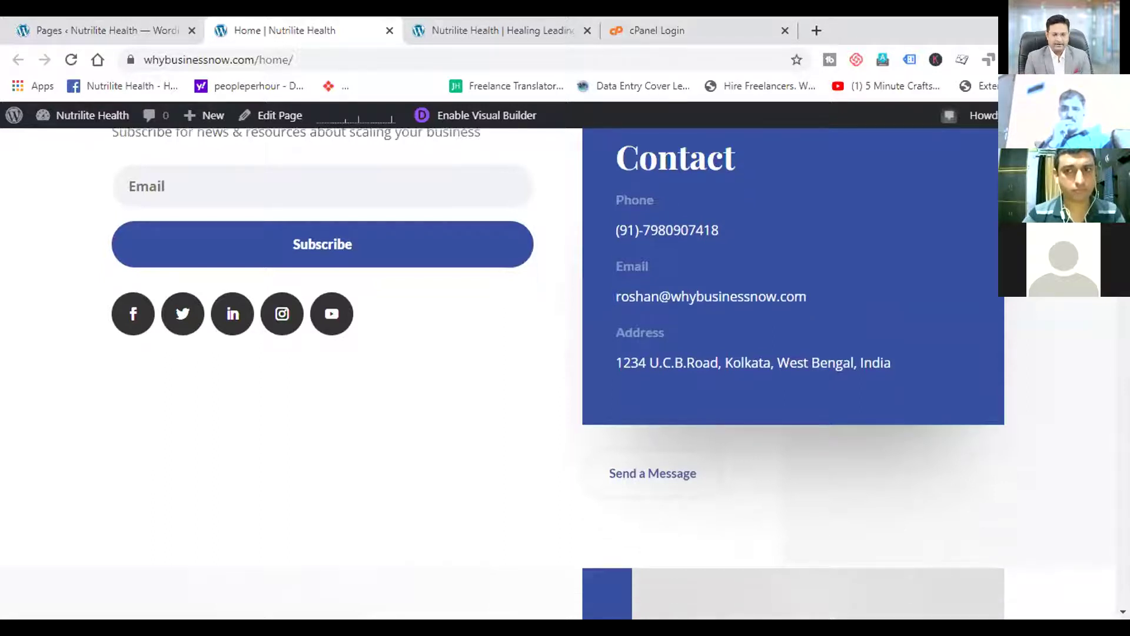
{"action": "scroll", "coordinate": [616, 143], "scroll_direction": "down", "scroll_amount": 2}
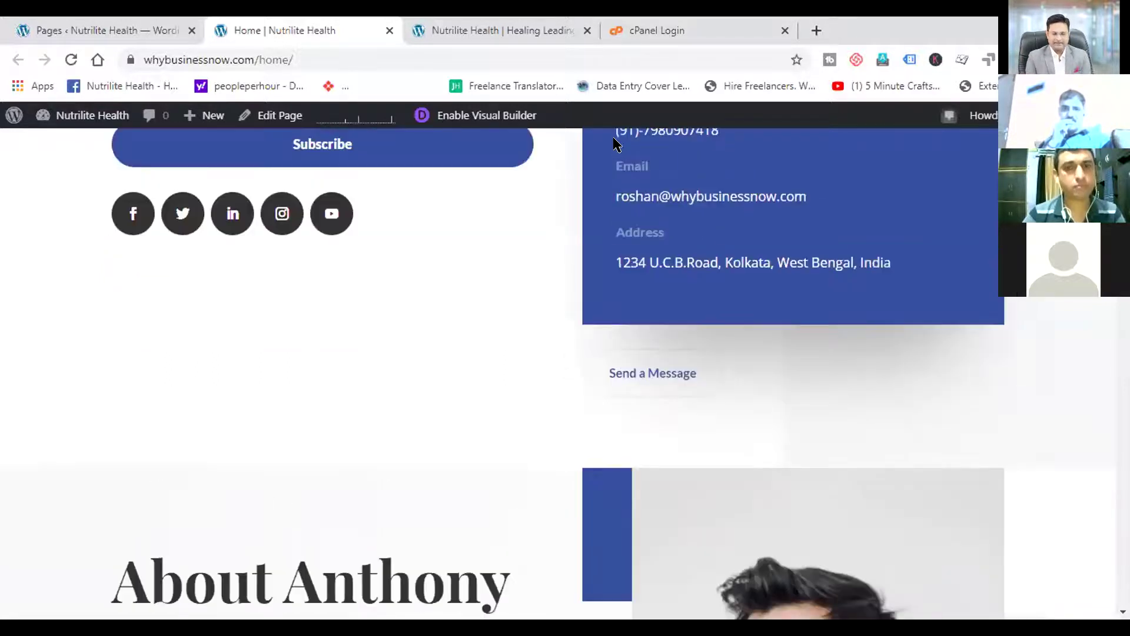
{"action": "left_click", "coordinate": [91, 26]}
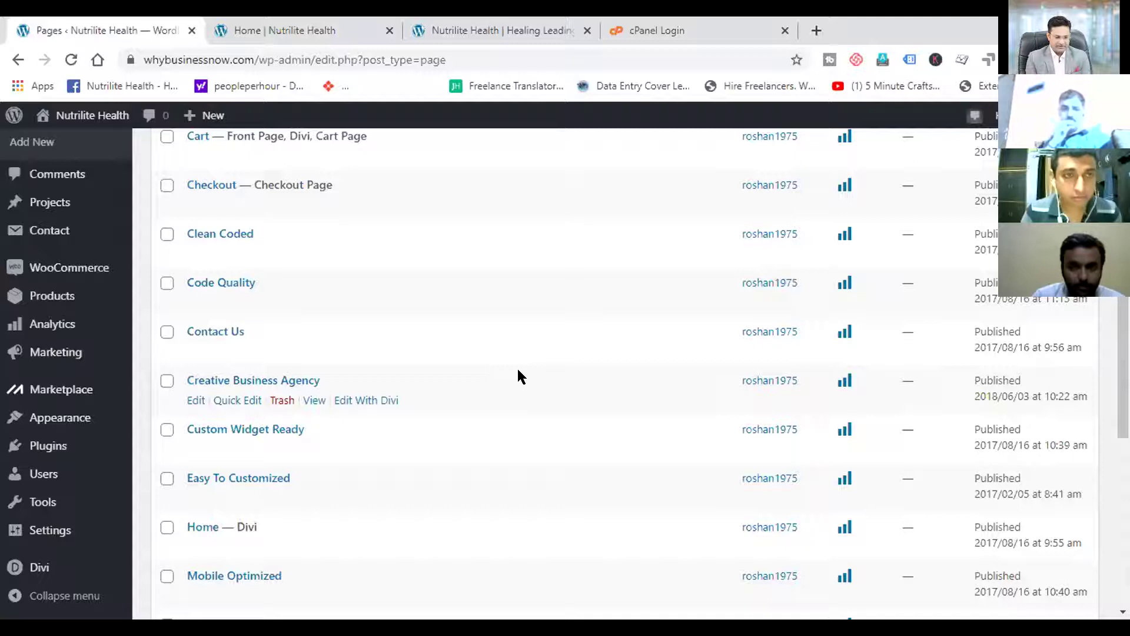
Open Settings > Reading for the Nutrilite Health site
{"action": "mouse_move", "coordinate": [63, 536]}
{"action": "left_click", "coordinate": [115, 523]}
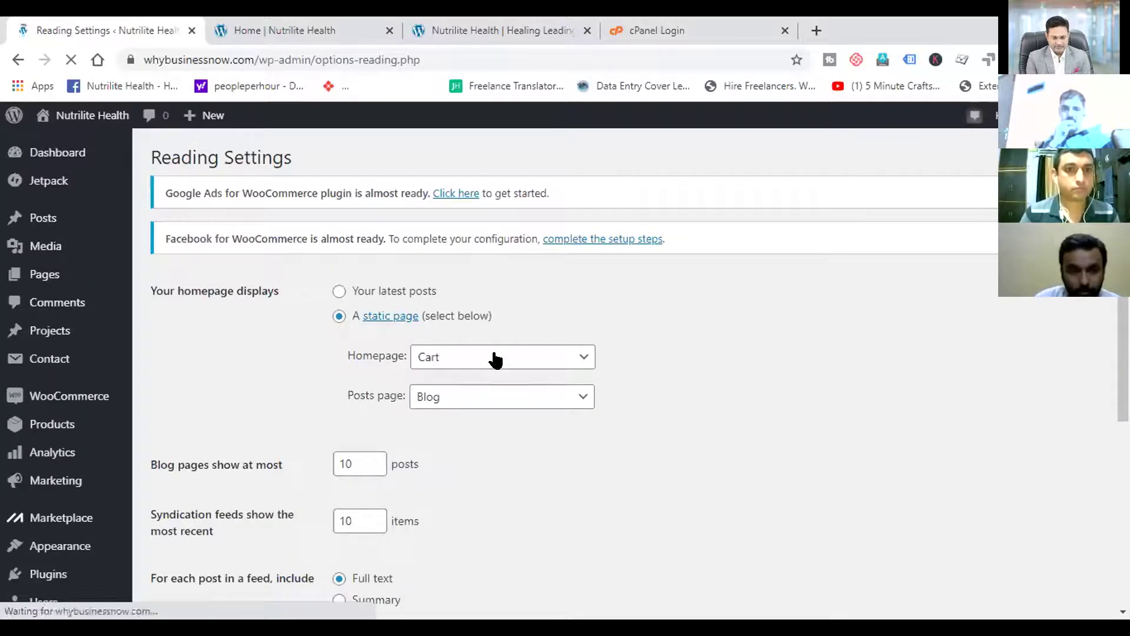
Replace Cart with Home as the static homepage, keeping Blog as posts page, and save
{"action": "left_click", "coordinate": [495, 357]}
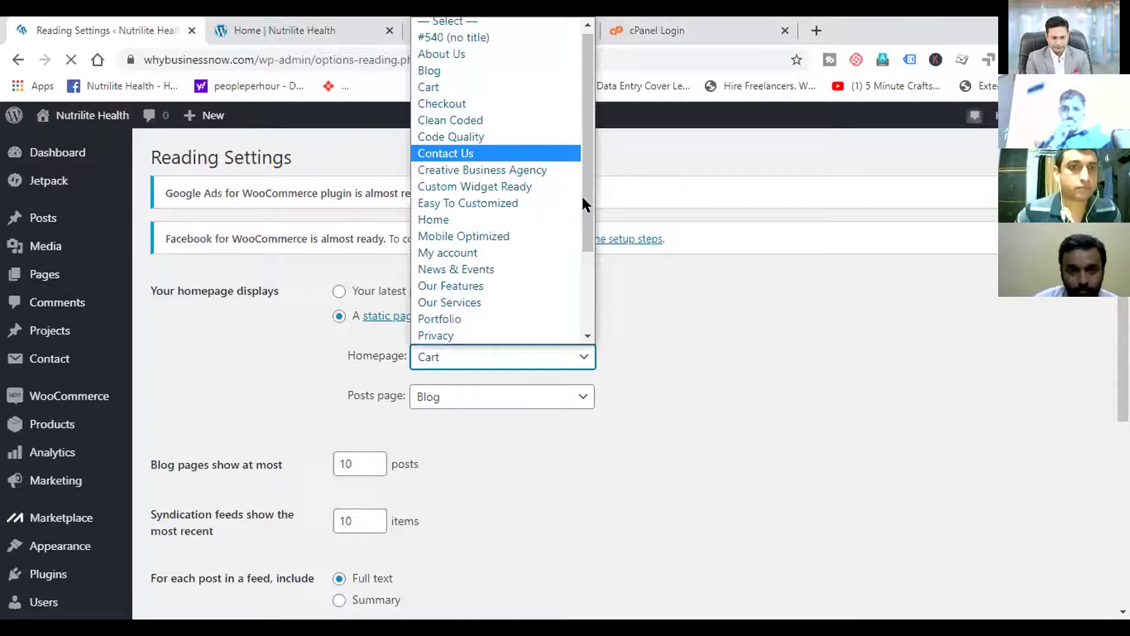
{"action": "scroll", "coordinate": [577, 154], "scroll_direction": "down", "scroll_amount": 1}
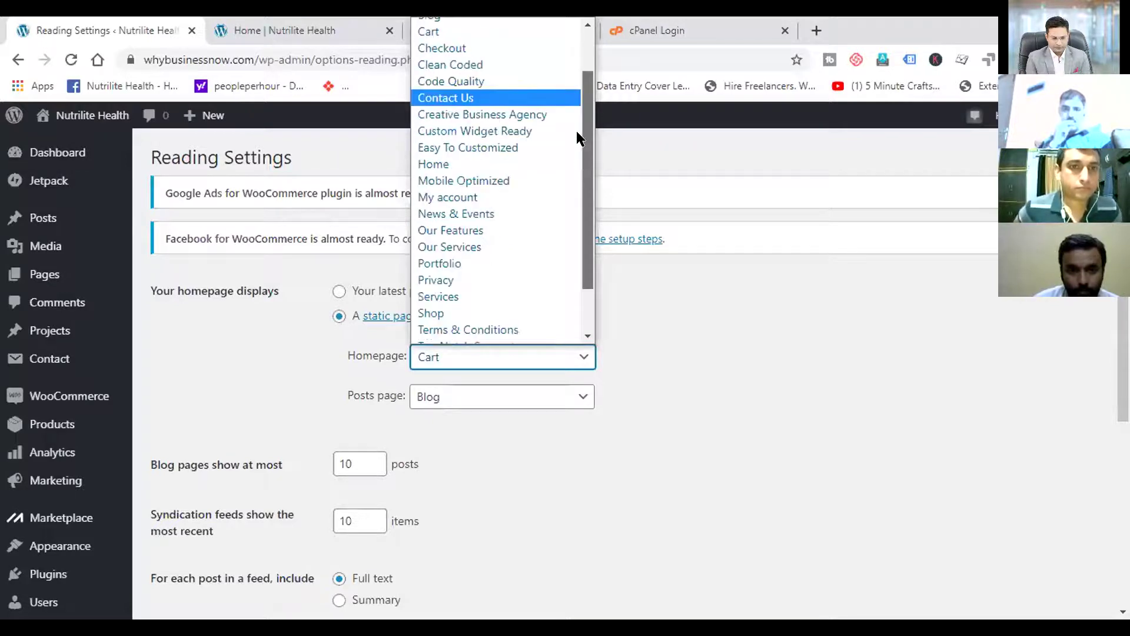
{"action": "scroll", "coordinate": [577, 132], "scroll_direction": "up", "scroll_amount": 1}
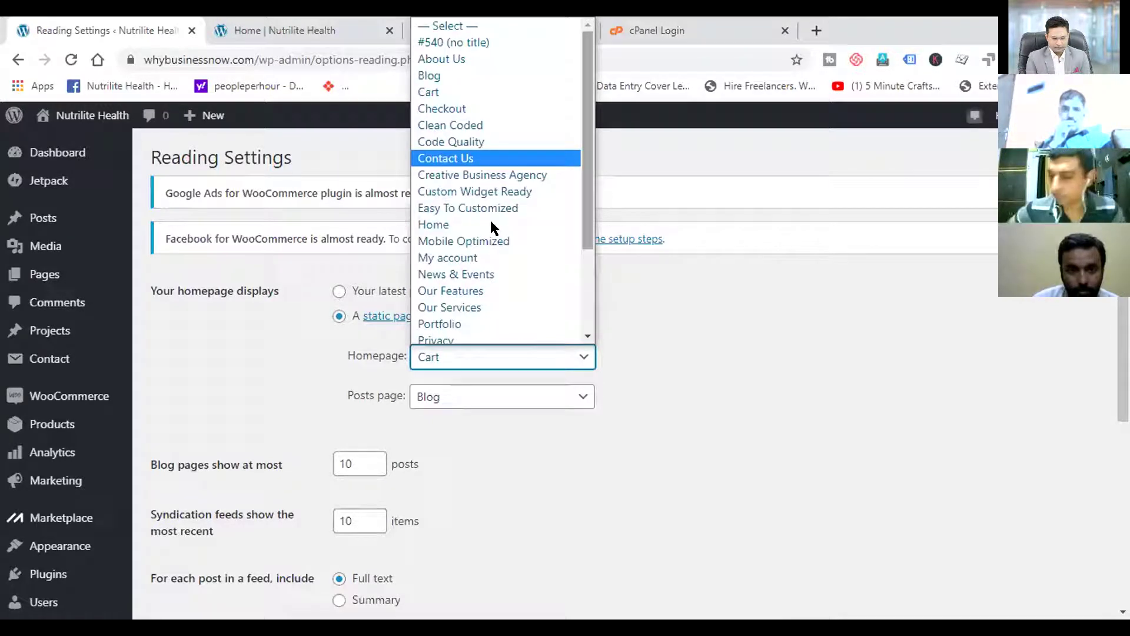
{"action": "left_click", "coordinate": [849, 300]}
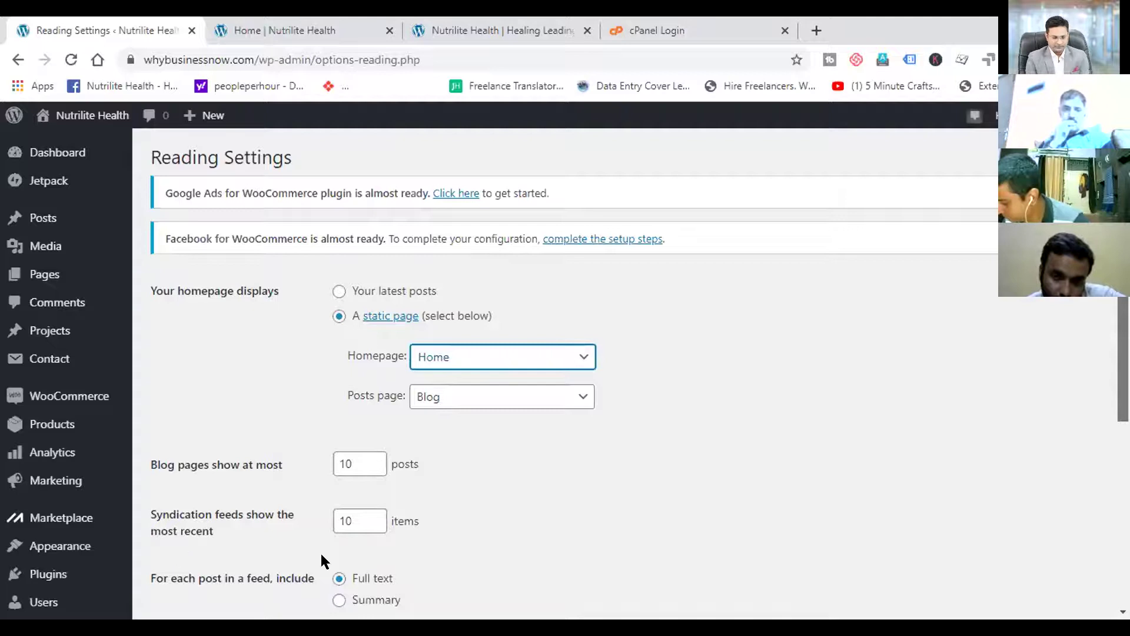
{"action": "scroll", "coordinate": [320, 560], "scroll_direction": "down", "scroll_amount": 3}
{"action": "left_click", "coordinate": [192, 550]}
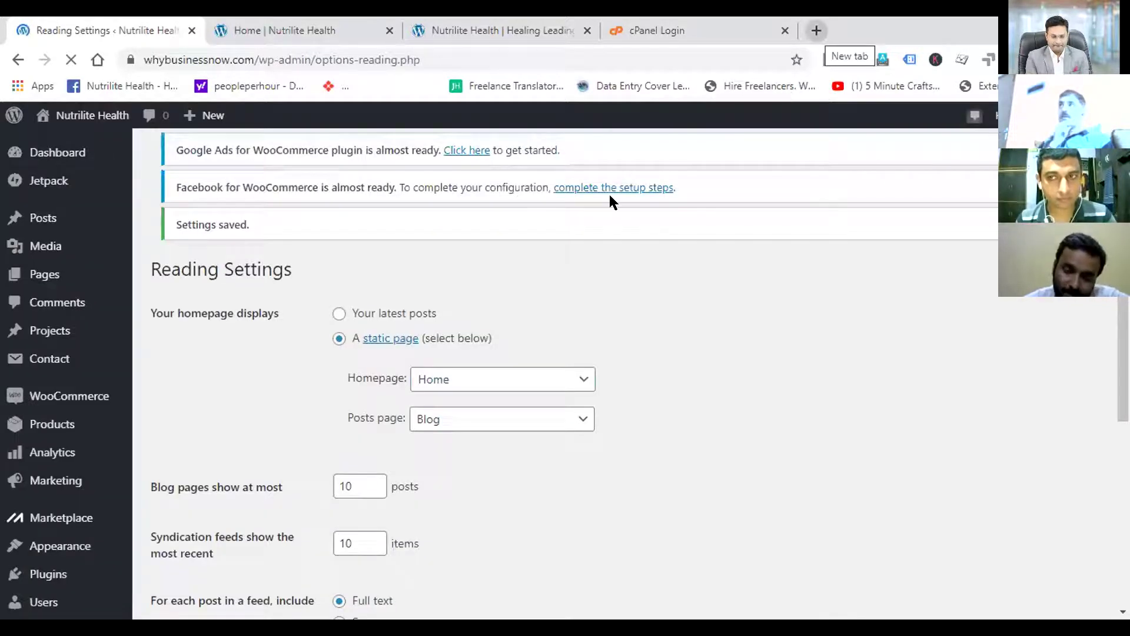
Open a new Chrome tab and enter the whybusinessnow.com address
{"action": "key", "text": "ctrl+t"}
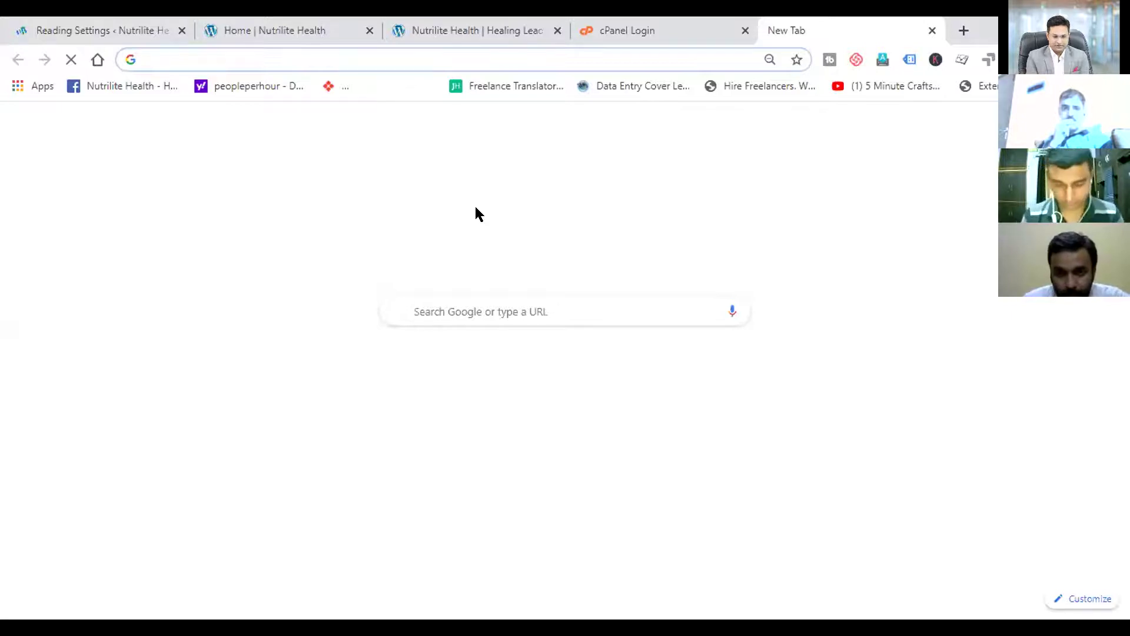
{"action": "type", "text": "whybusi"}
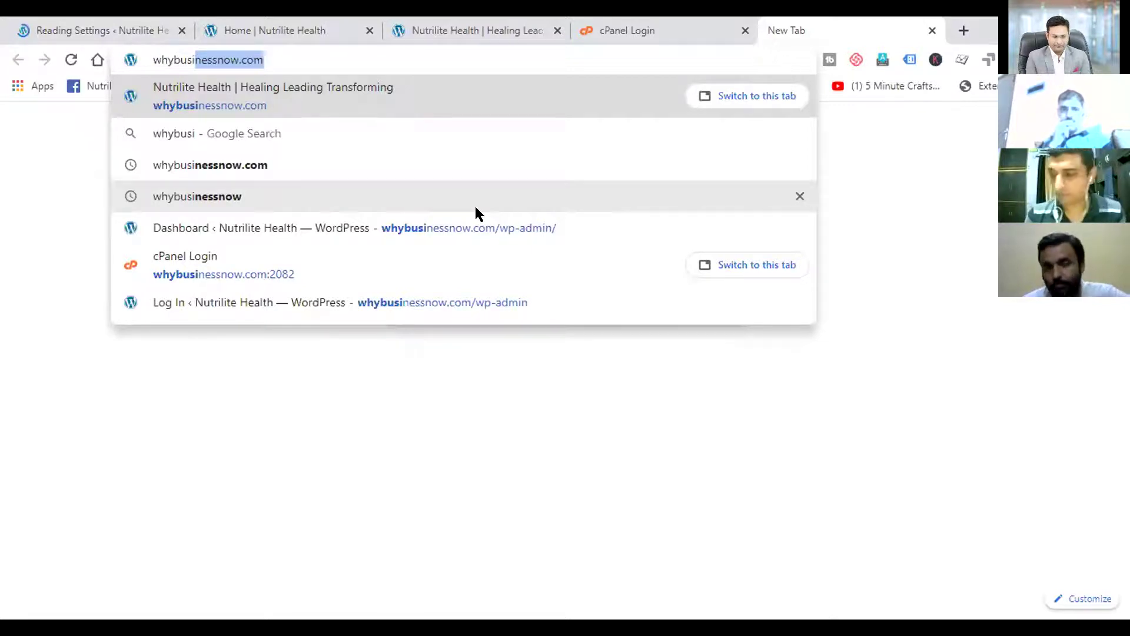
{"action": "type", "text": "ness"}
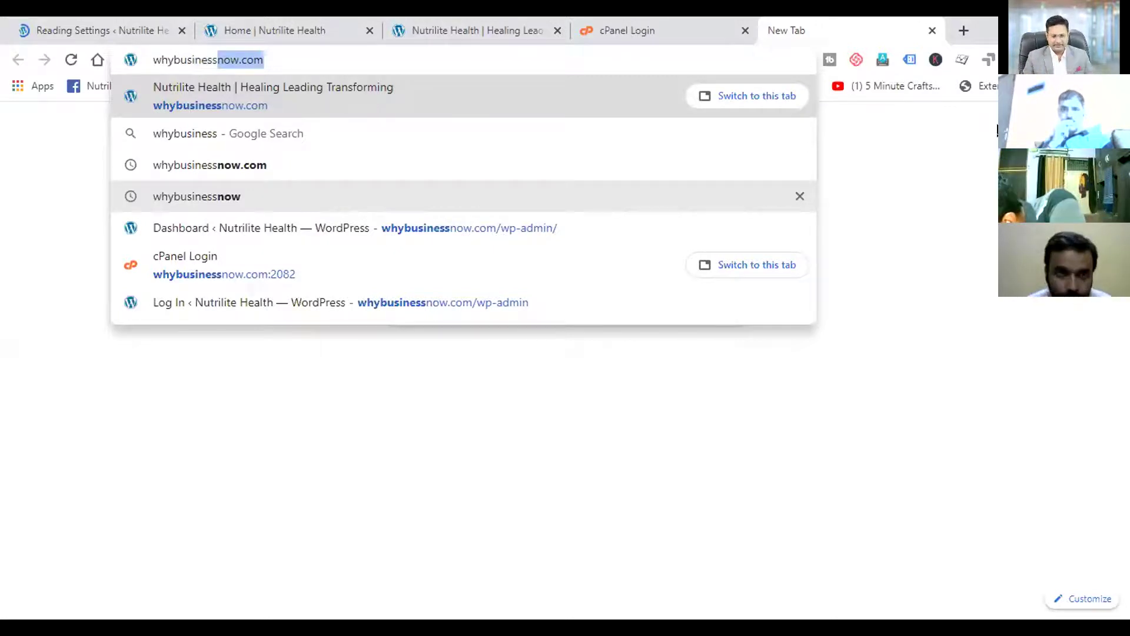
{"action": "key", "text": "Delete"}
{"action": "key", "text": "Return"}
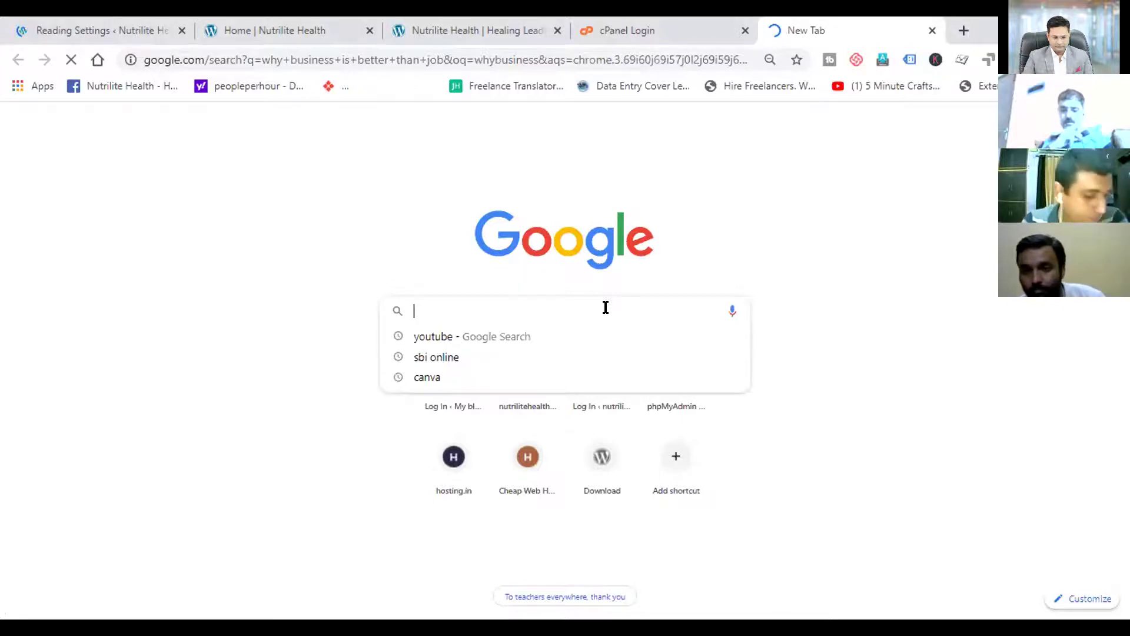
Replace the current address with 'why' and load whybusinessnow.com
{"action": "left_click", "coordinate": [322, 59]}
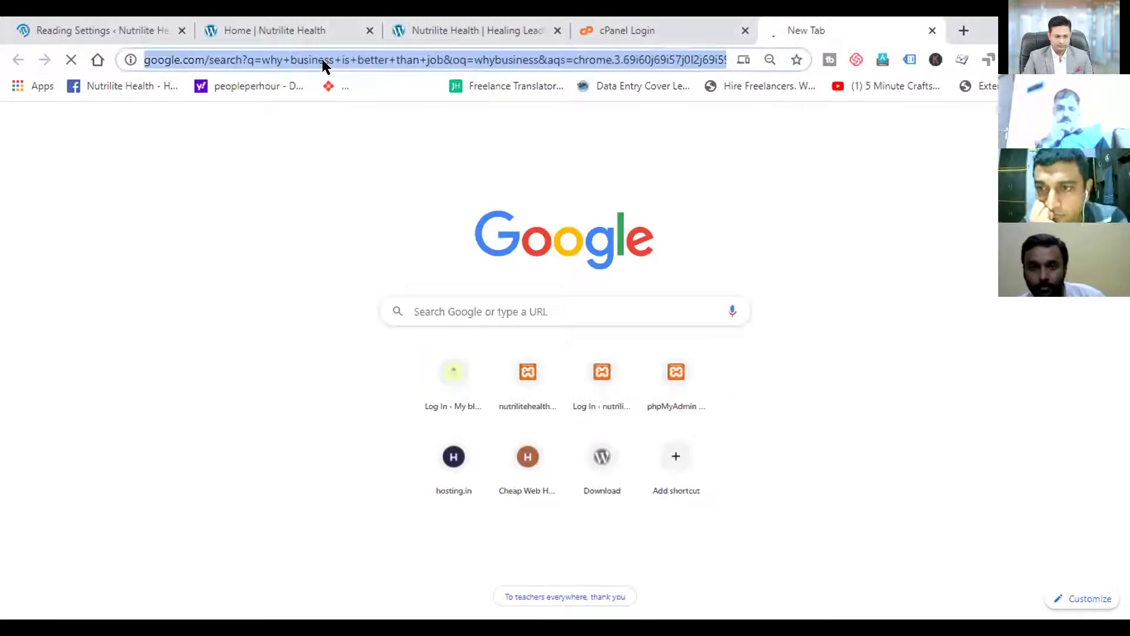
{"action": "type", "text": "why"}
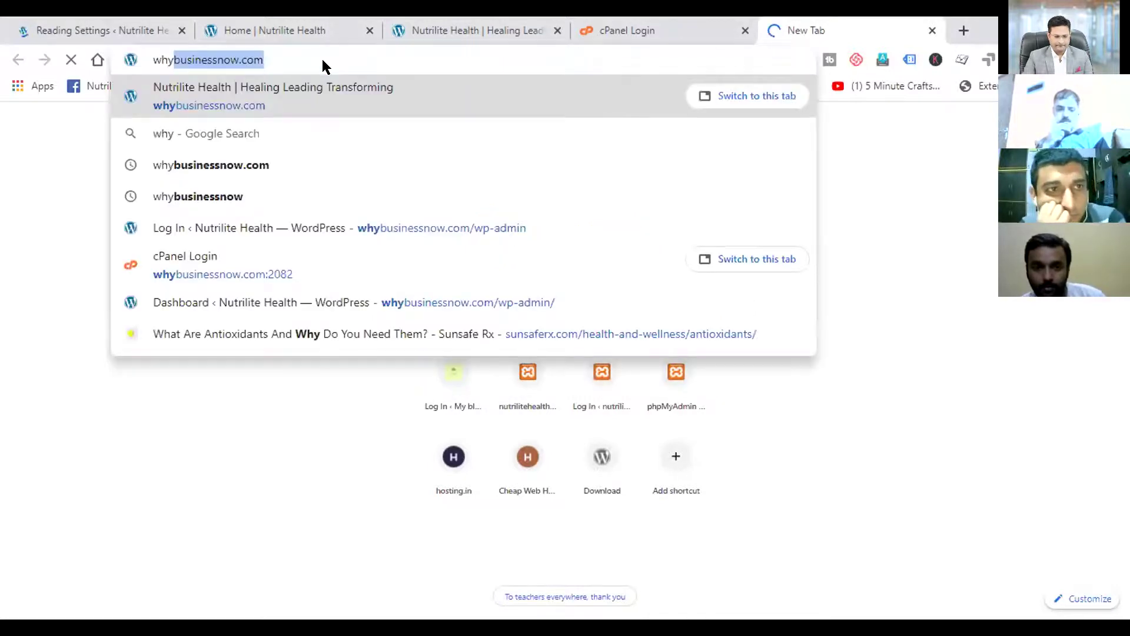
{"action": "key", "text": "Return"}
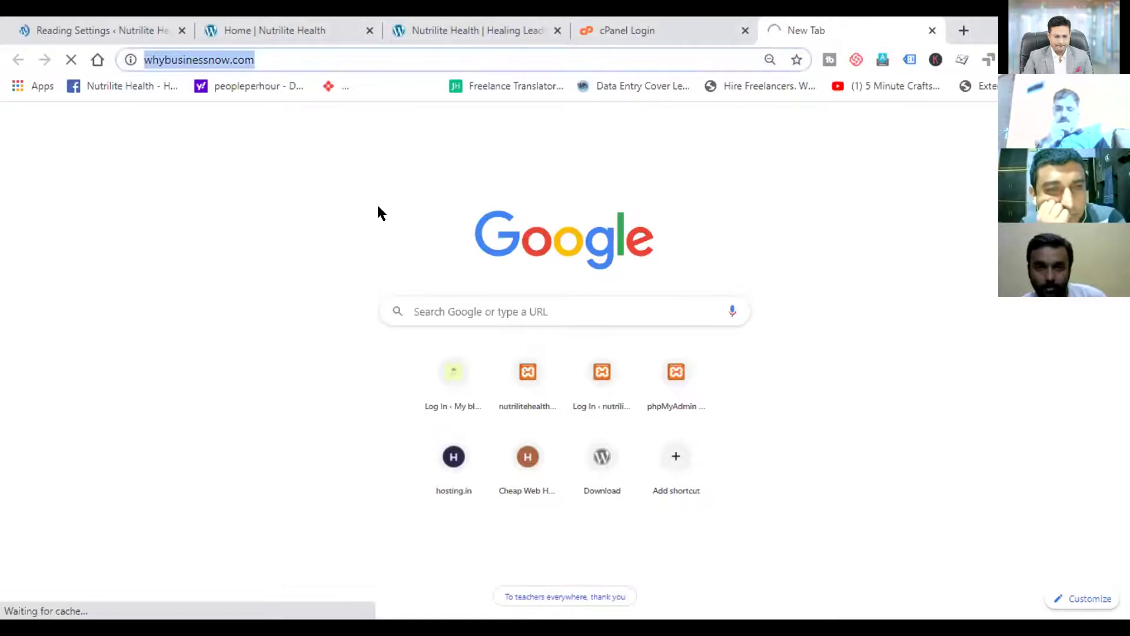
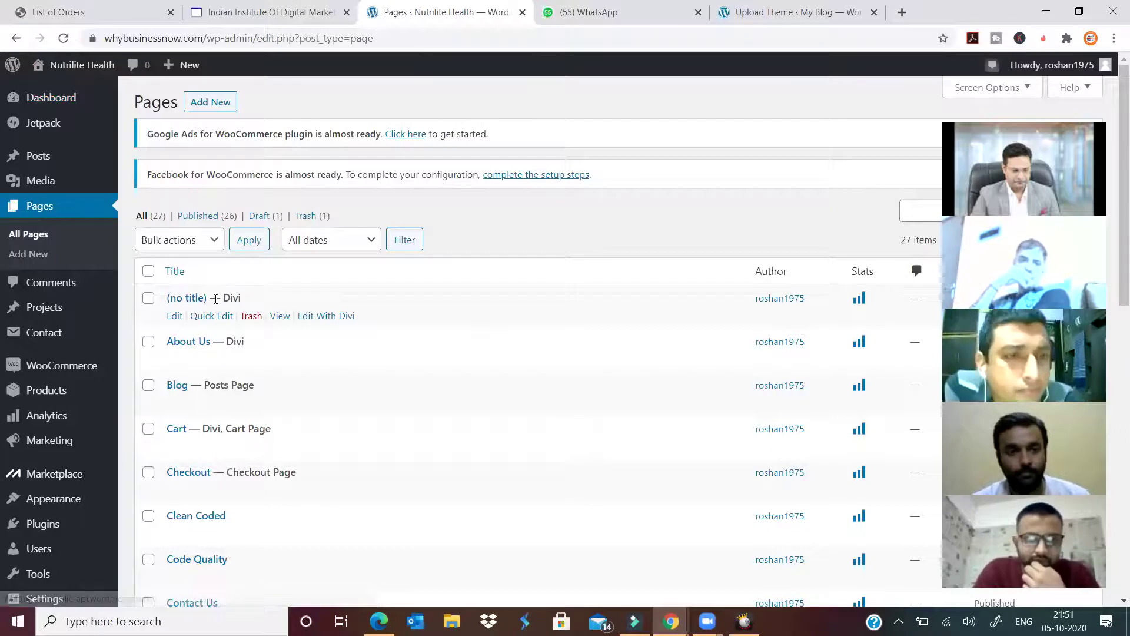
Search the pages for 'home' and view the Home page on the live site
{"action": "scroll", "coordinate": [213, 336], "scroll_direction": "down", "scroll_amount": 5}
{"action": "scroll", "coordinate": [213, 345], "scroll_direction": "up", "scroll_amount": 5}
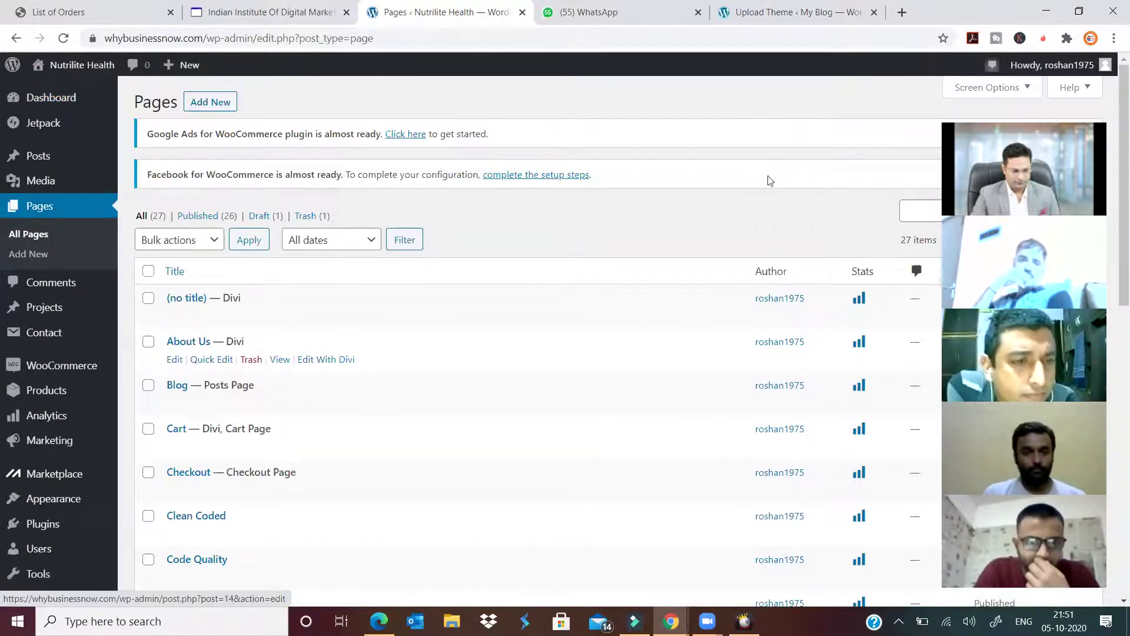
{"action": "left_click", "coordinate": [956, 211]}
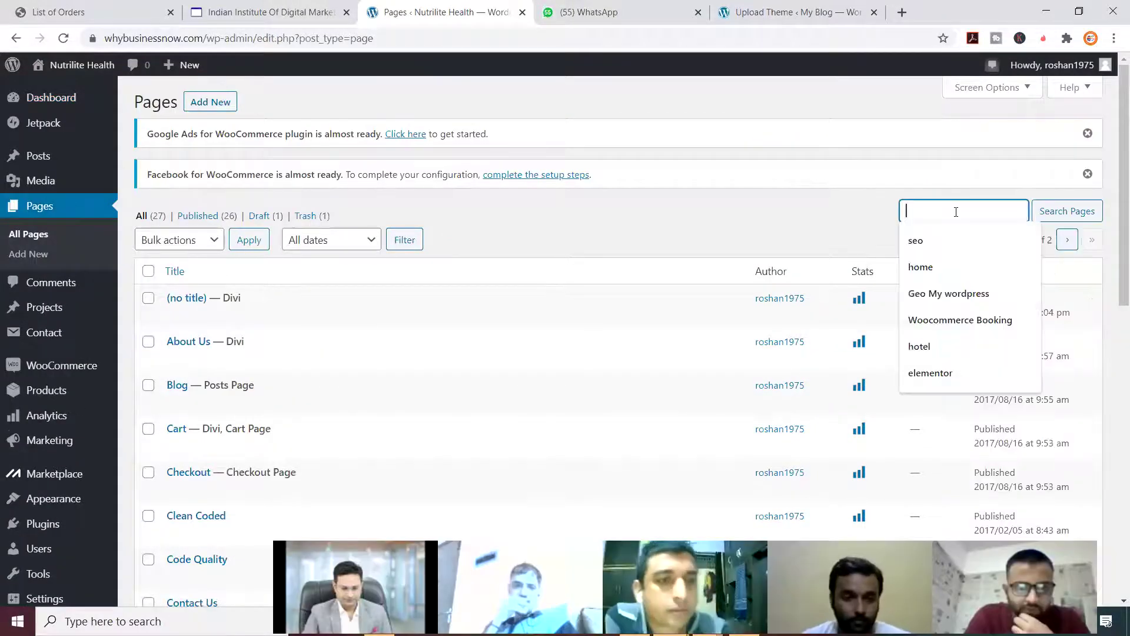
{"action": "type", "text": "home"}
{"action": "key", "text": "Return"}
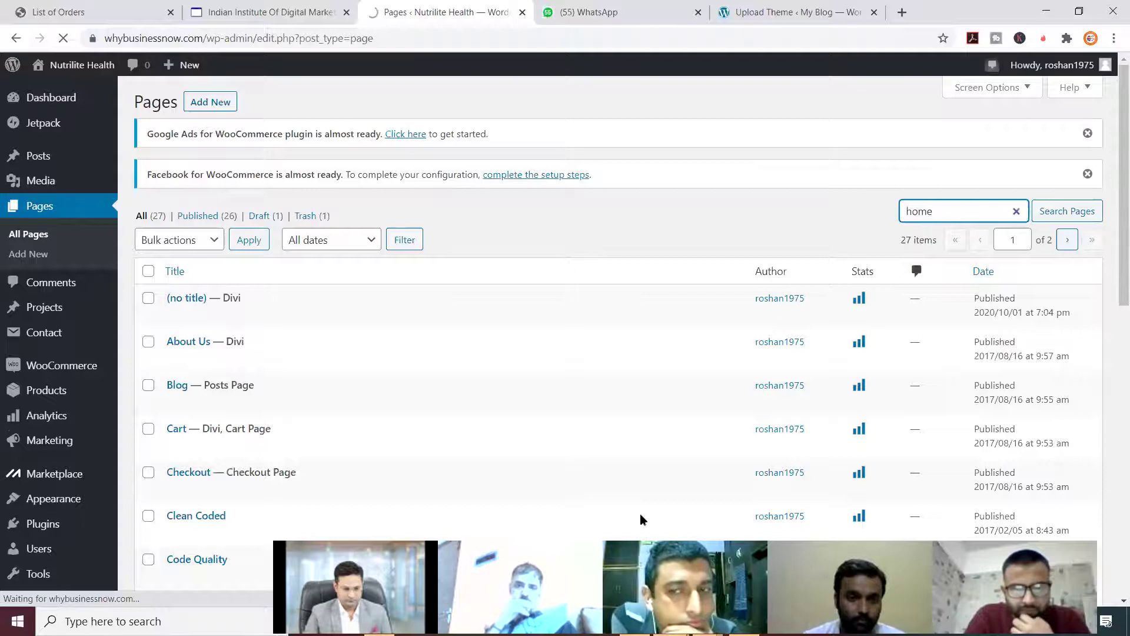
{"action": "mouse_move", "coordinate": [189, 310]}
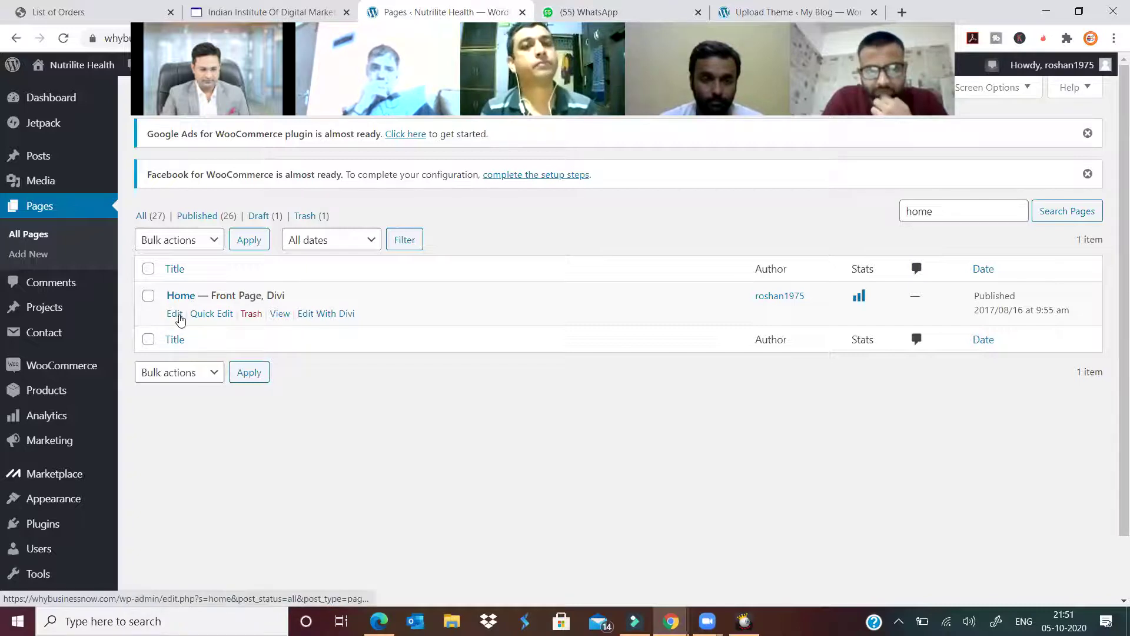
{"action": "left_click", "coordinate": [280, 314]}
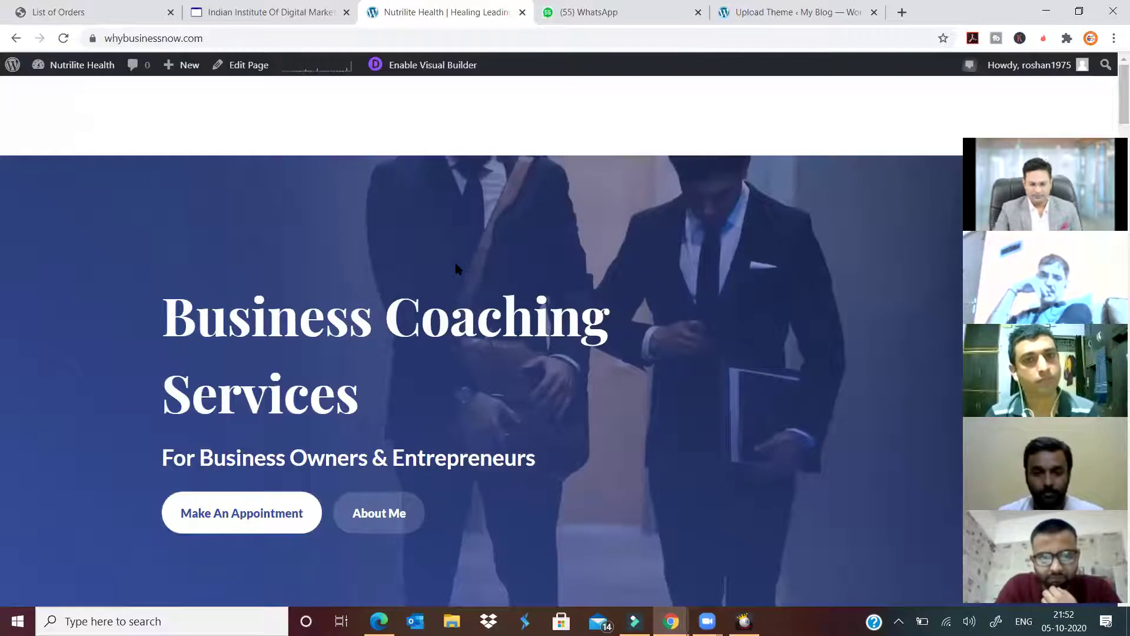
Scroll through the live Home page to review its hero and about sections
{"action": "scroll", "coordinate": [454, 263], "scroll_direction": "down", "scroll_amount": 7}
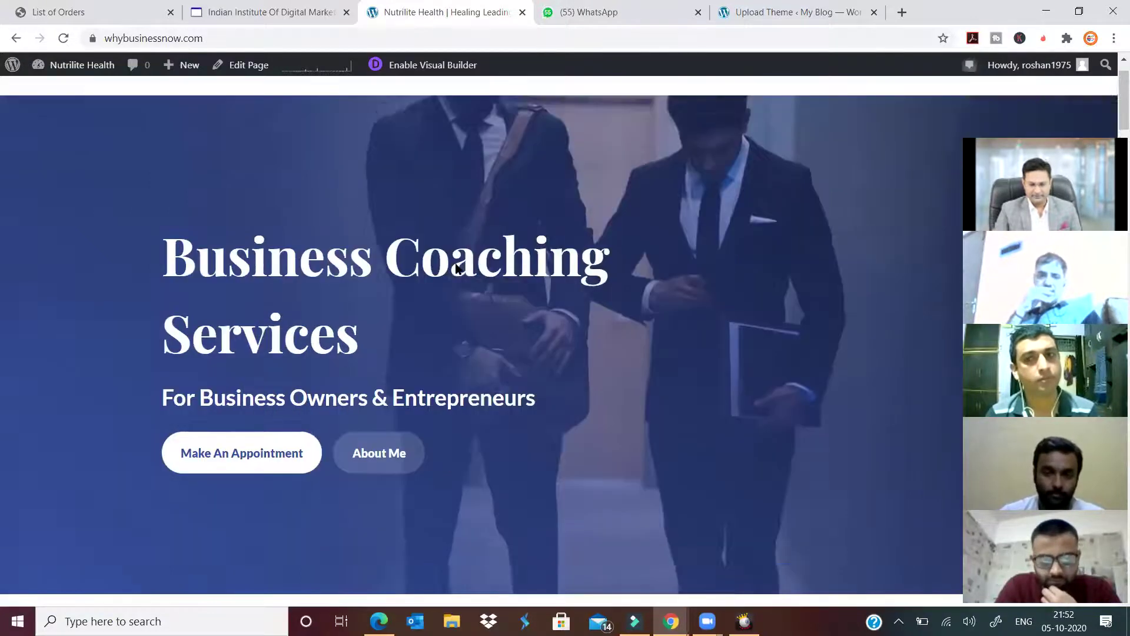
{"action": "scroll", "coordinate": [455, 263], "scroll_direction": "up", "scroll_amount": 7}
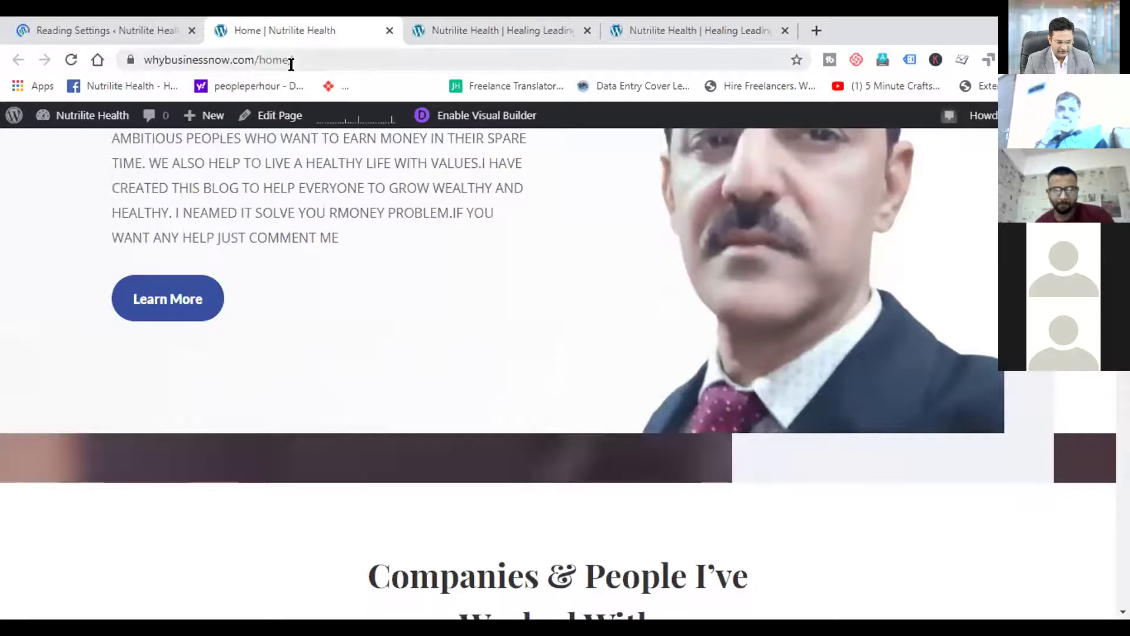
Inspect the Home page's full URL, then open the page in the editor
{"action": "left_click", "coordinate": [300, 58]}
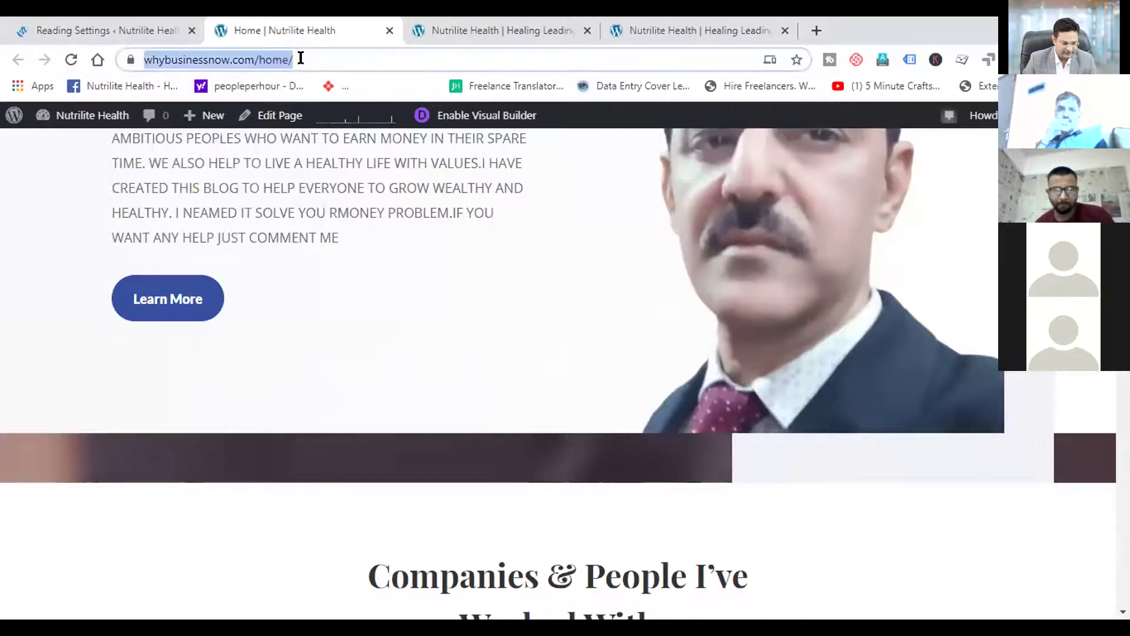
{"action": "left_click", "coordinate": [355, 58]}
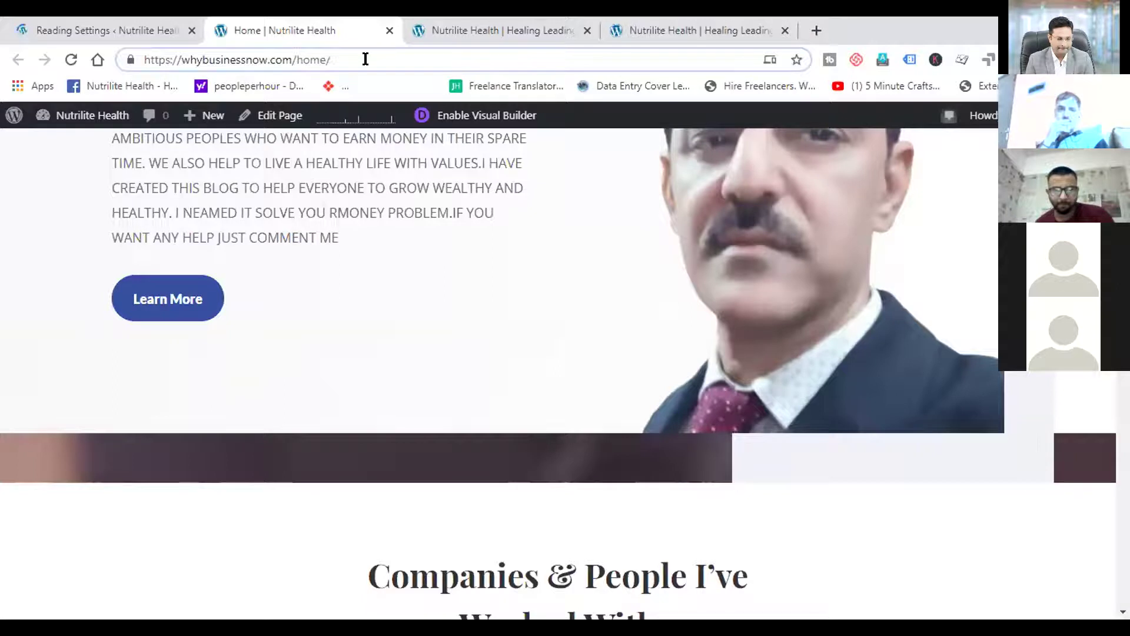
{"action": "left_click", "coordinate": [278, 116]}
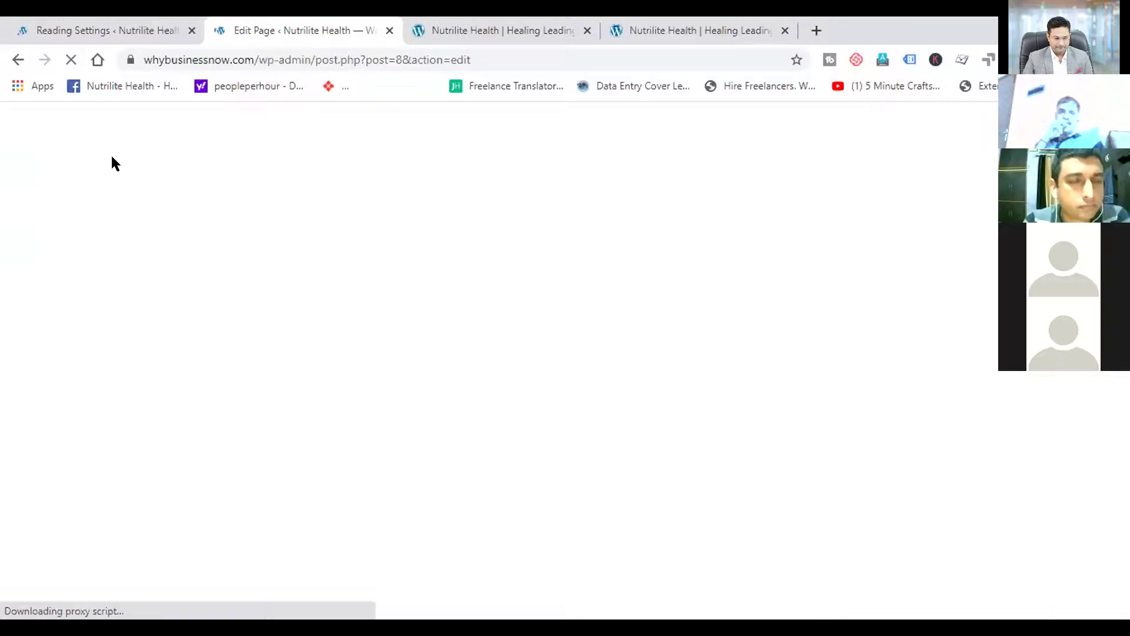
Confirm Reading Settings use Home and Blog, open All Pages, and dismiss the editor welcome message
{"action": "left_click", "coordinate": [94, 32]}
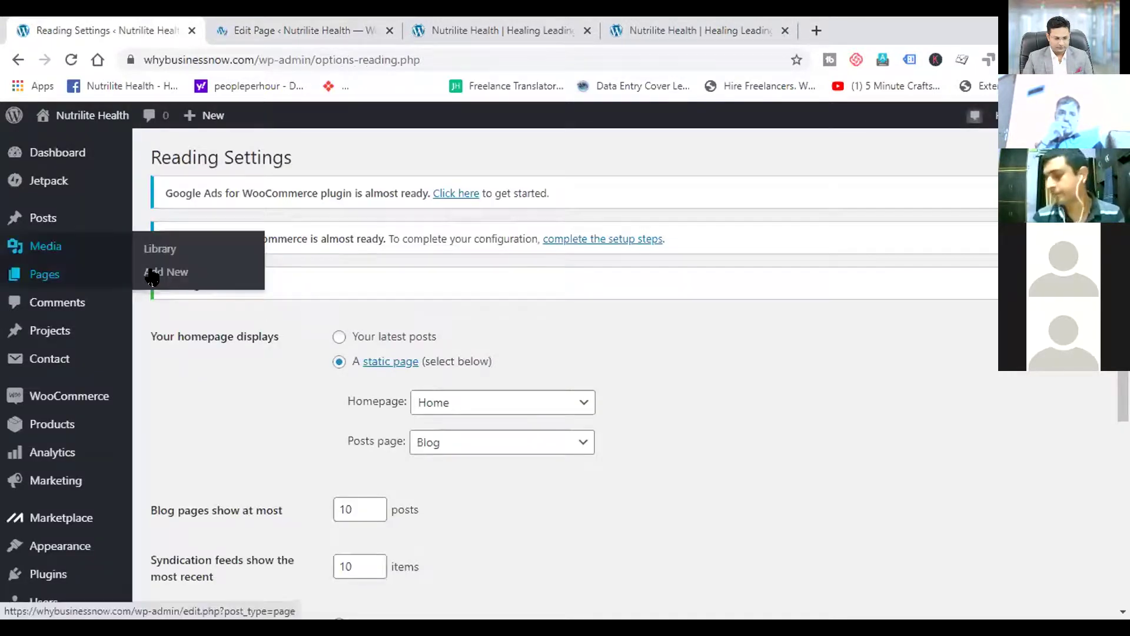
{"action": "left_click", "coordinate": [152, 274]}
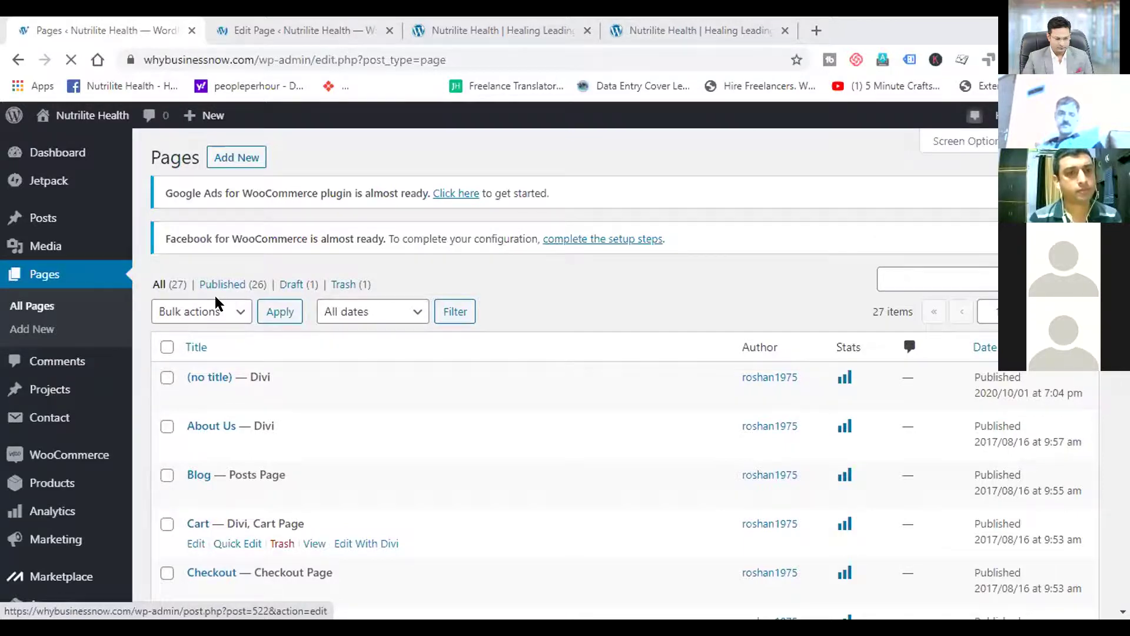
{"action": "key", "text": "ctrl+Tab"}
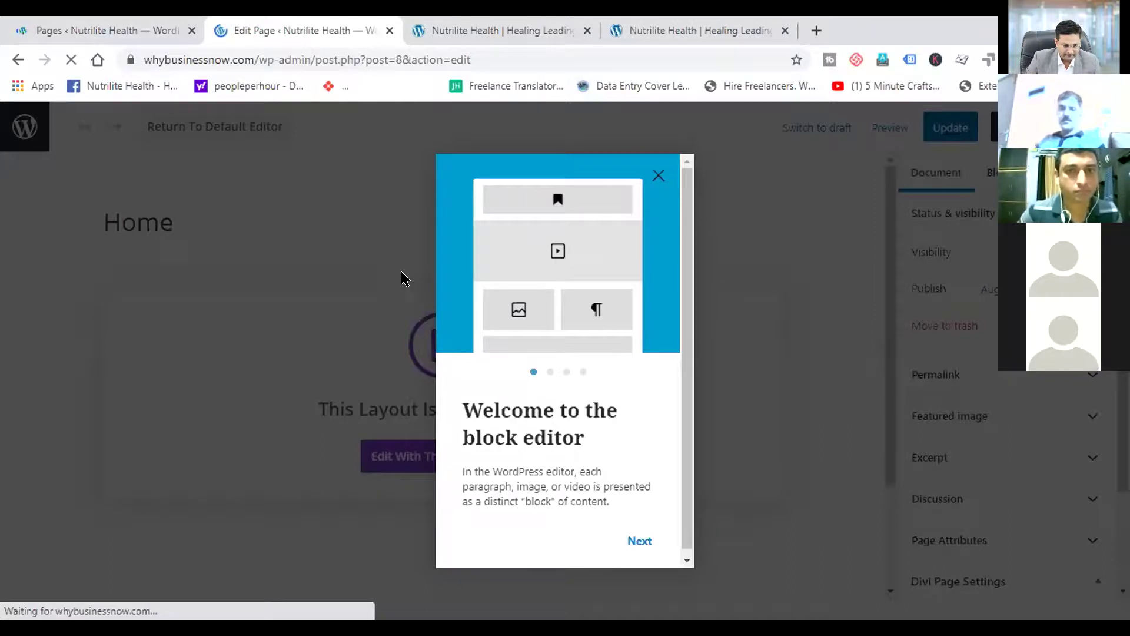
{"action": "left_click", "coordinate": [658, 175]}
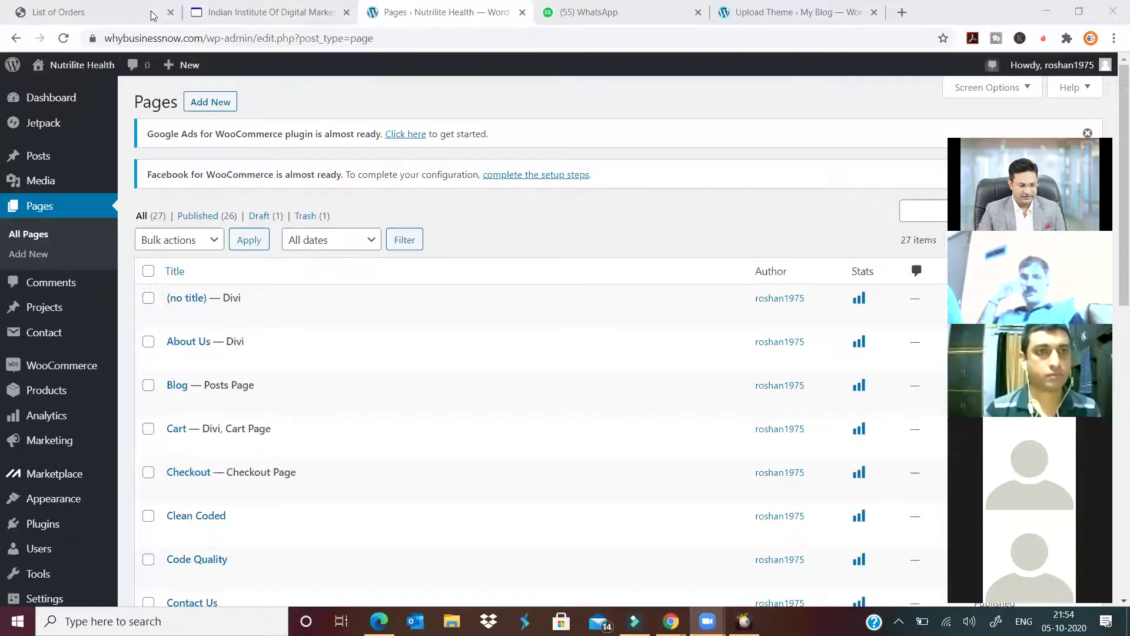
Close the List of Orders tab and search the pages for 'ho'
{"action": "left_click", "coordinate": [171, 11]}
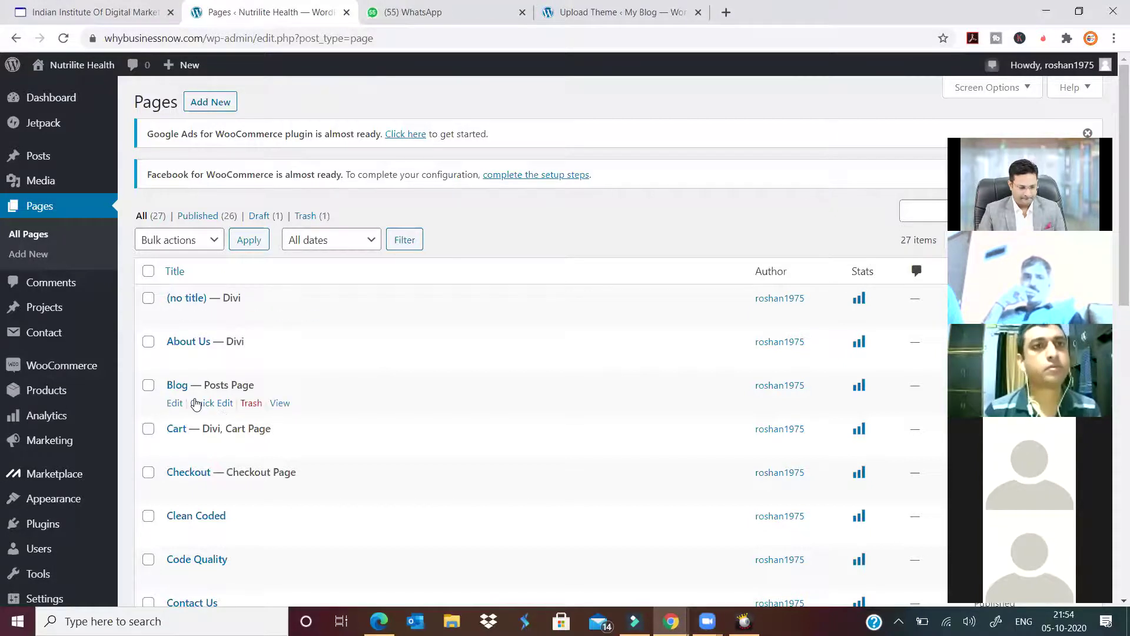
{"action": "scroll", "coordinate": [197, 399], "scroll_direction": "down", "scroll_amount": 2}
{"action": "scroll", "coordinate": [224, 372], "scroll_direction": "down", "scroll_amount": 5}
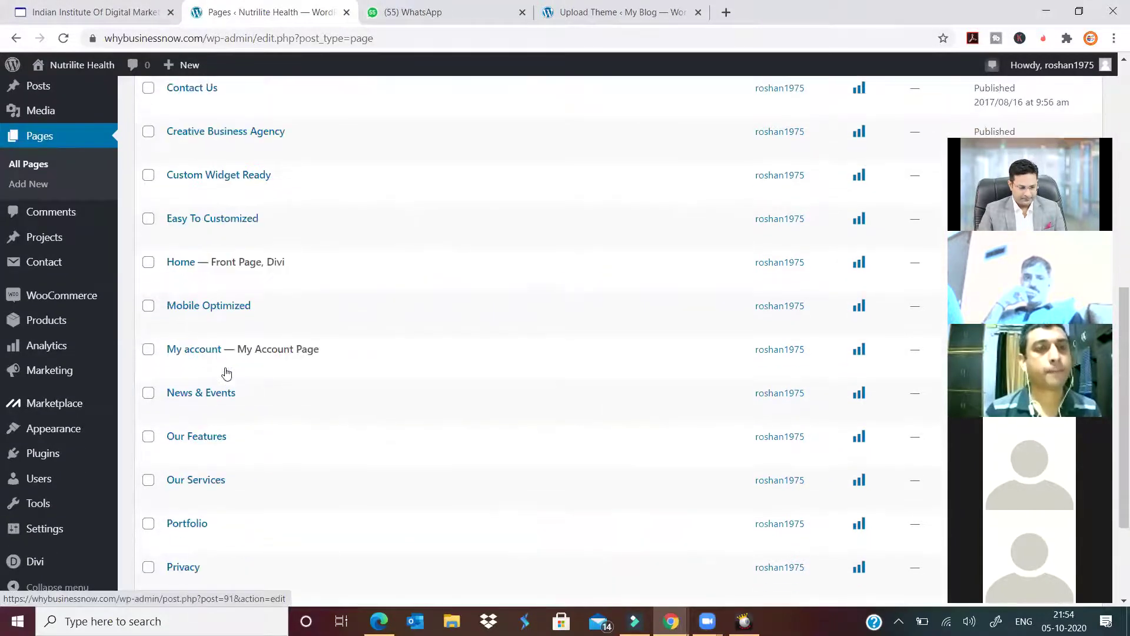
{"action": "scroll", "coordinate": [226, 372], "scroll_direction": "up", "scroll_amount": 7}
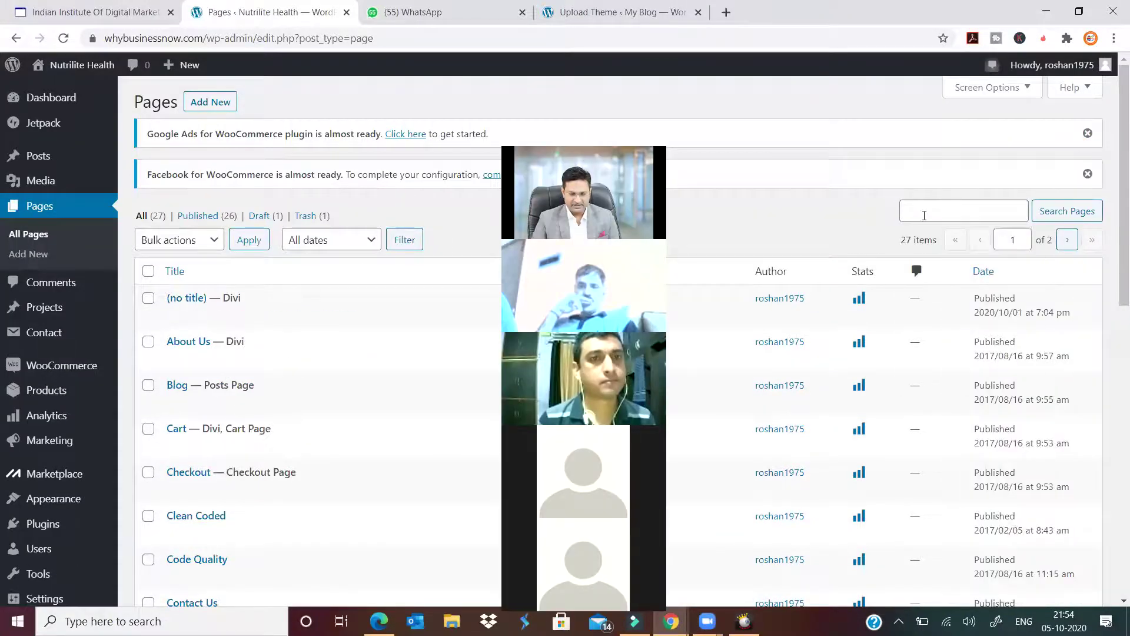
{"action": "left_click", "coordinate": [925, 215]}
{"action": "type", "text": "home"}
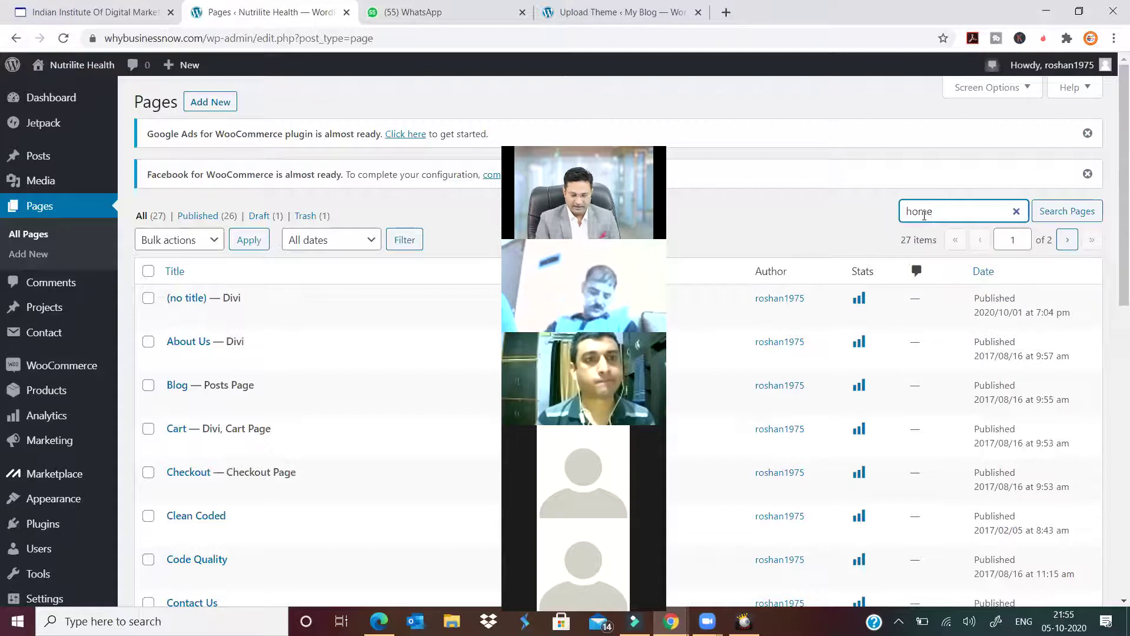
{"action": "key", "text": "Return"}
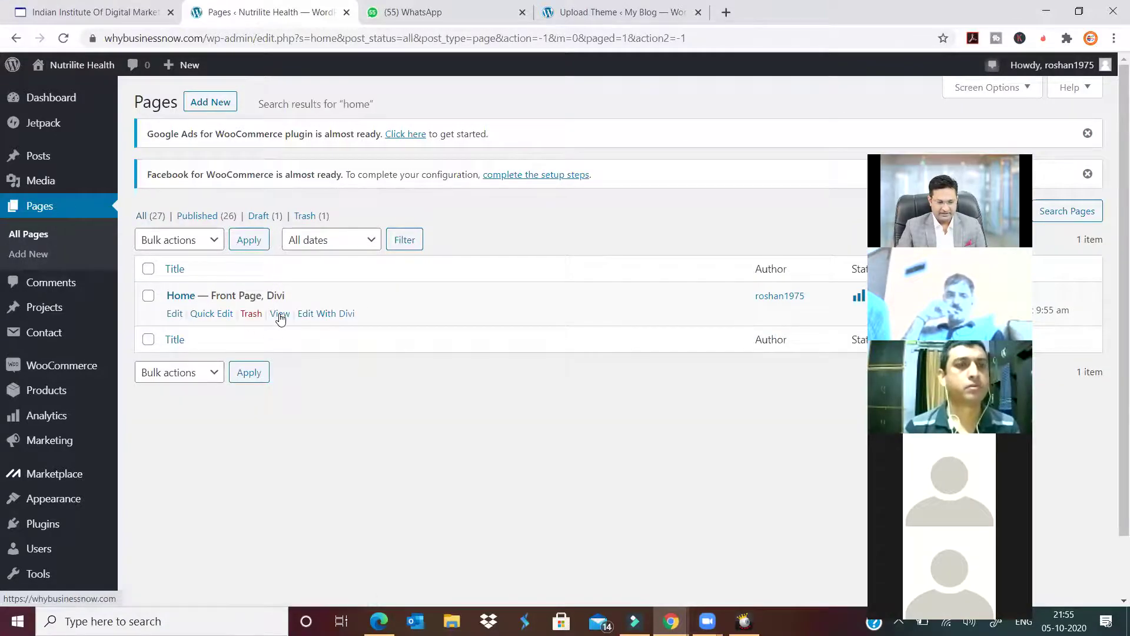
Open the Home page's live view in a new tab and switch to it
{"action": "right_click", "coordinate": [280, 318]}
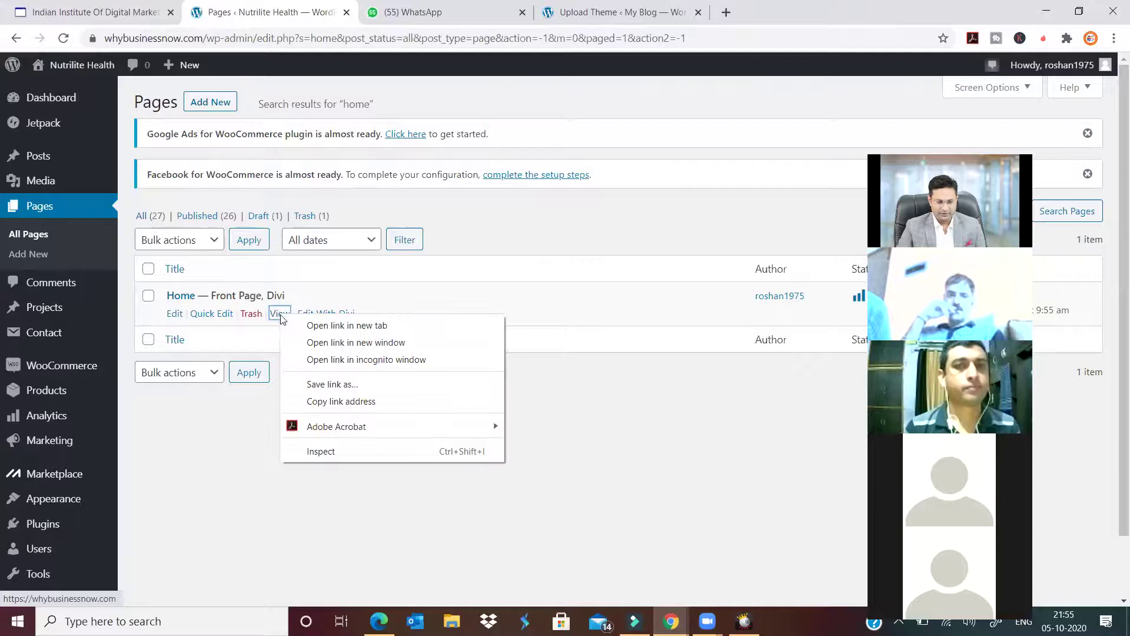
{"action": "left_click", "coordinate": [315, 323]}
{"action": "left_click", "coordinate": [415, 11]}
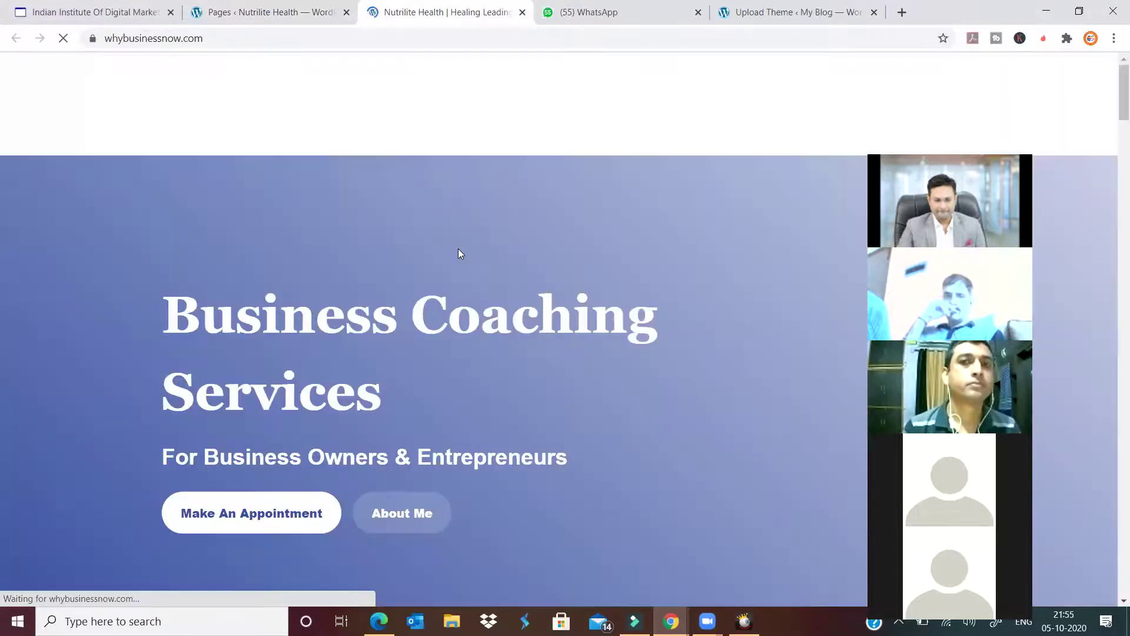
Load the site's /home address in the new tab, then return to the Pages search results
{"action": "scroll", "coordinate": [460, 254], "scroll_direction": "down", "scroll_amount": 3}
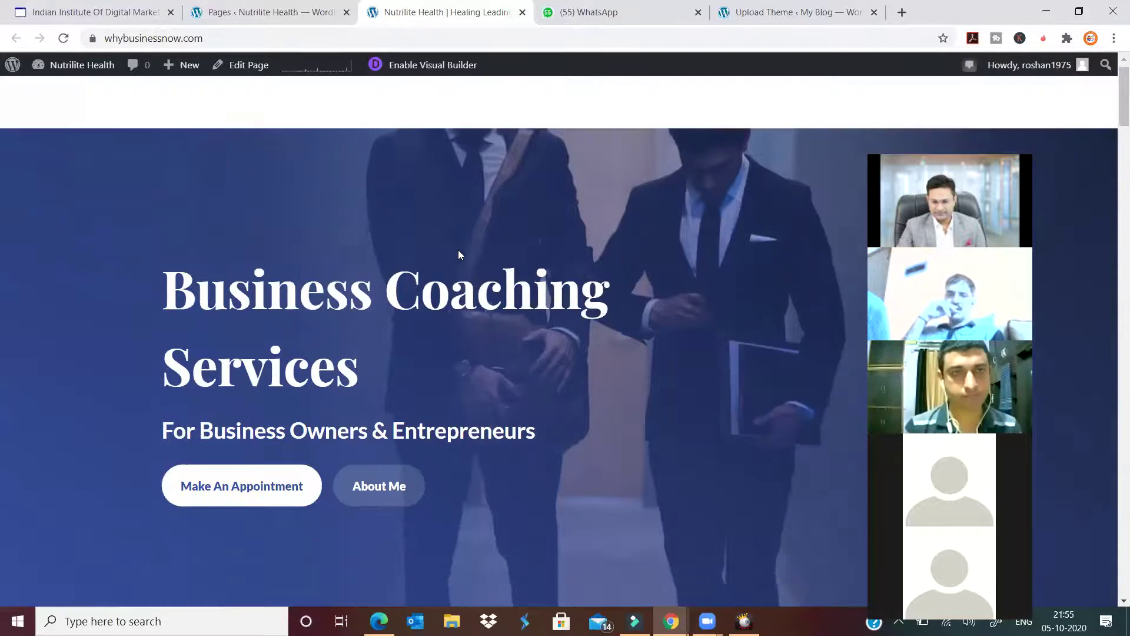
{"action": "scroll", "coordinate": [460, 254], "scroll_direction": "down", "scroll_amount": 3}
{"action": "scroll", "coordinate": [474, 268], "scroll_direction": "up", "scroll_amount": 3}
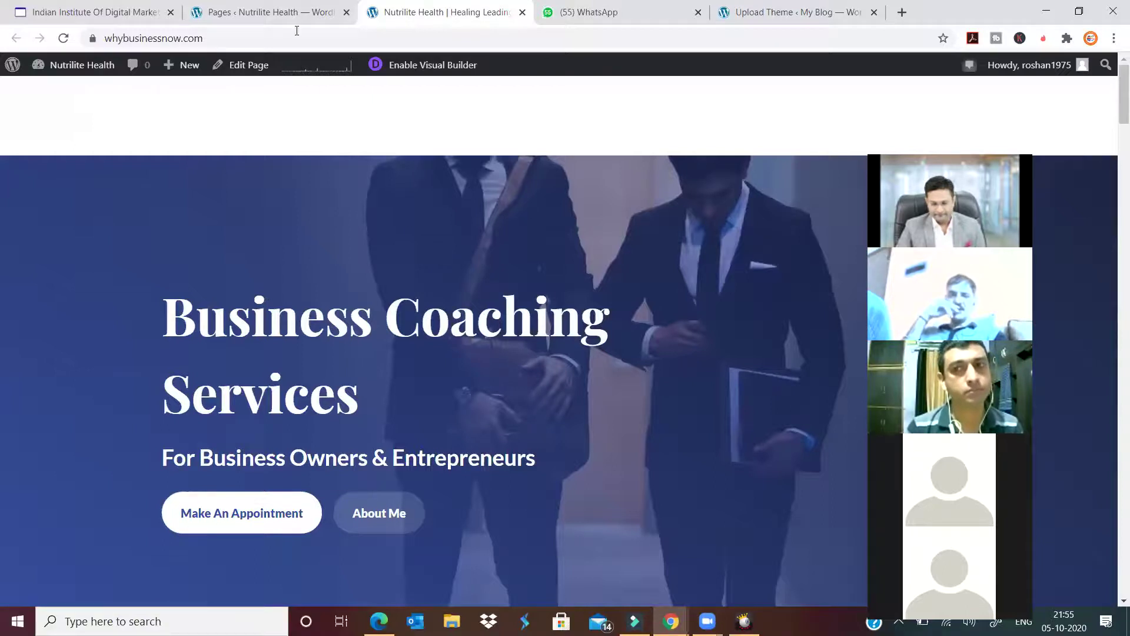
{"action": "left_click", "coordinate": [376, 38]}
{"action": "left_click", "coordinate": [376, 38]}
{"action": "type", "text": "home"}
{"action": "key", "text": "Return"}
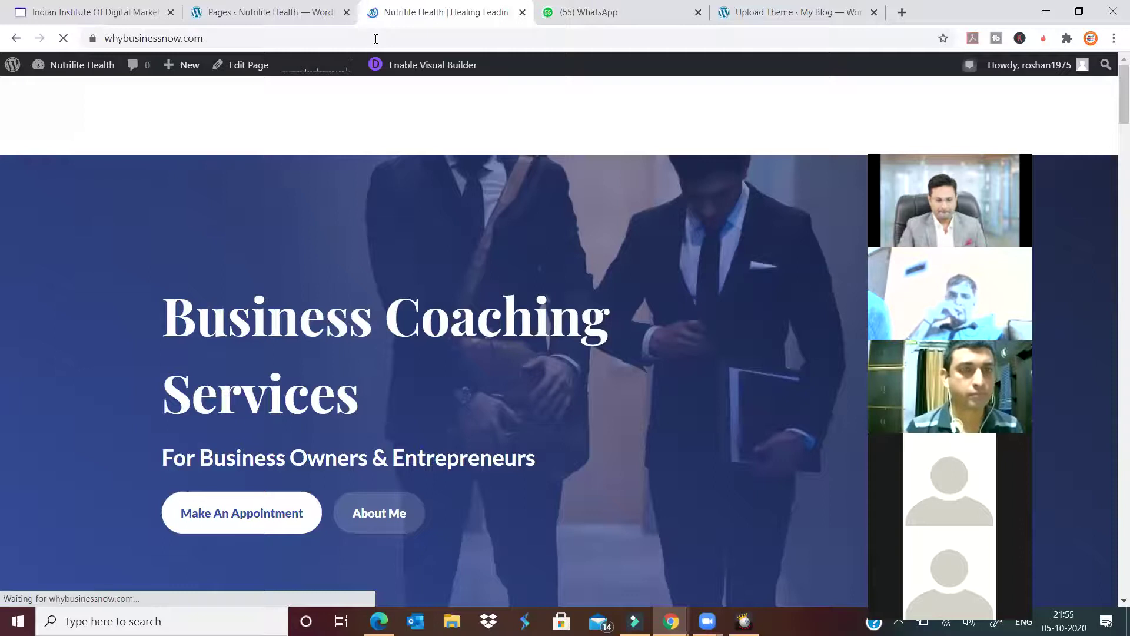
{"action": "left_click", "coordinate": [266, 13]}
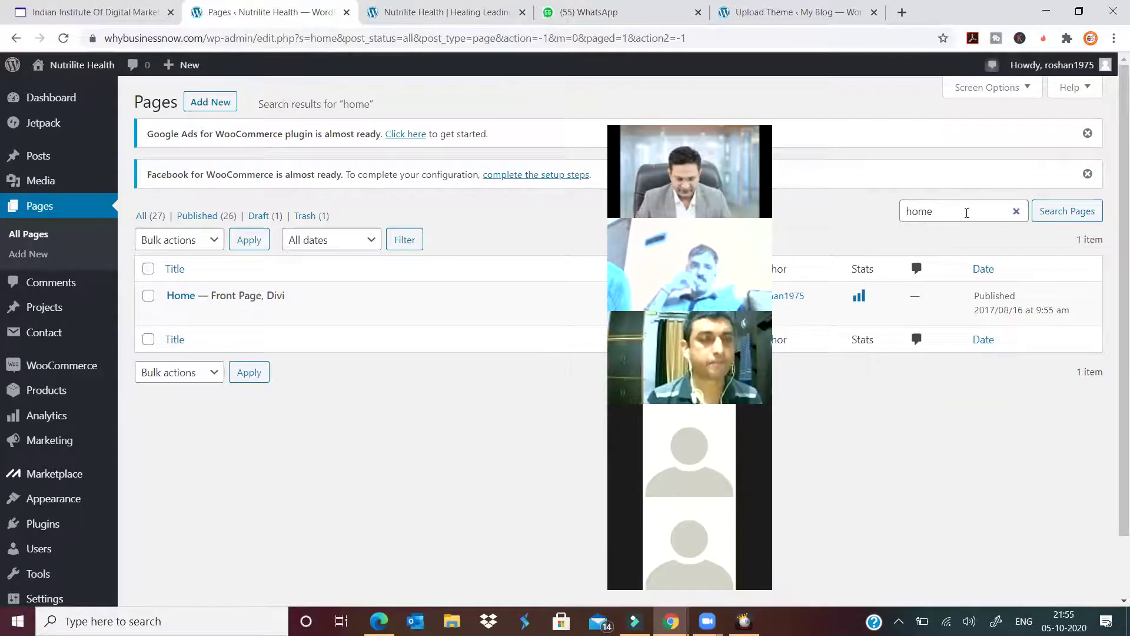
Clear the search, show all pages, and preview the live Cart page before going back
{"action": "left_click", "coordinate": [1016, 210]}
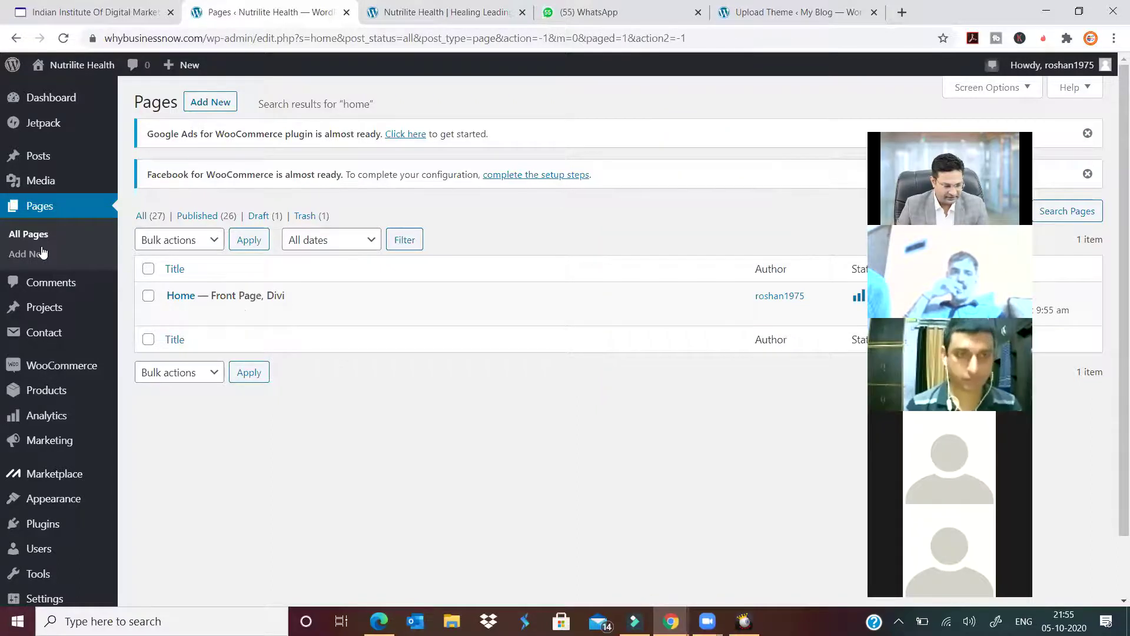
{"action": "left_click", "coordinate": [32, 207]}
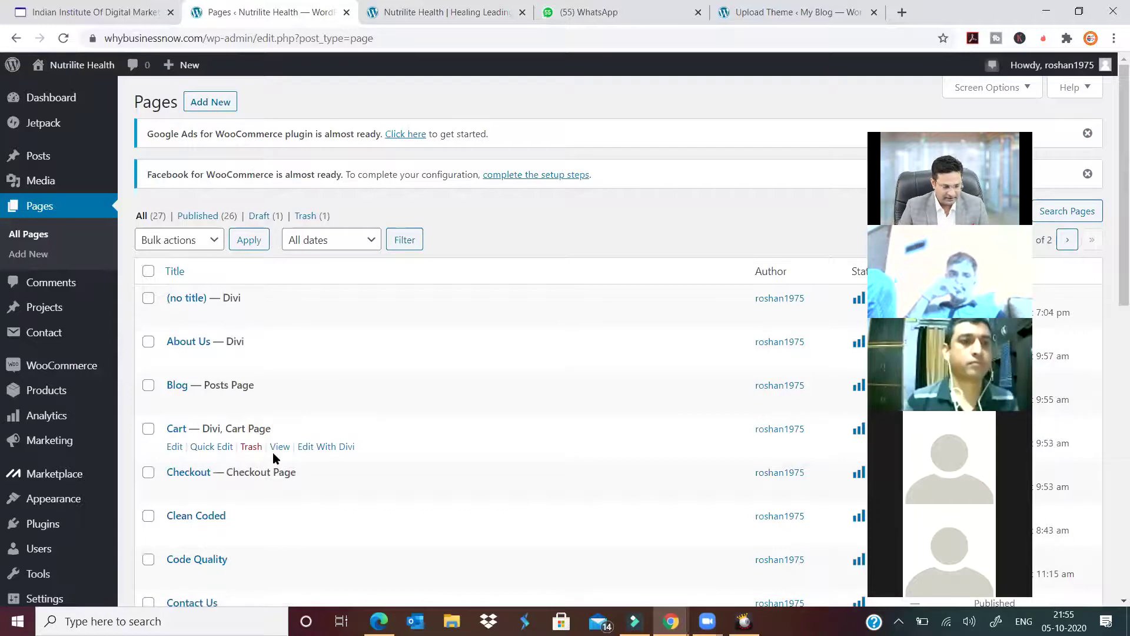
{"action": "left_click", "coordinate": [280, 447]}
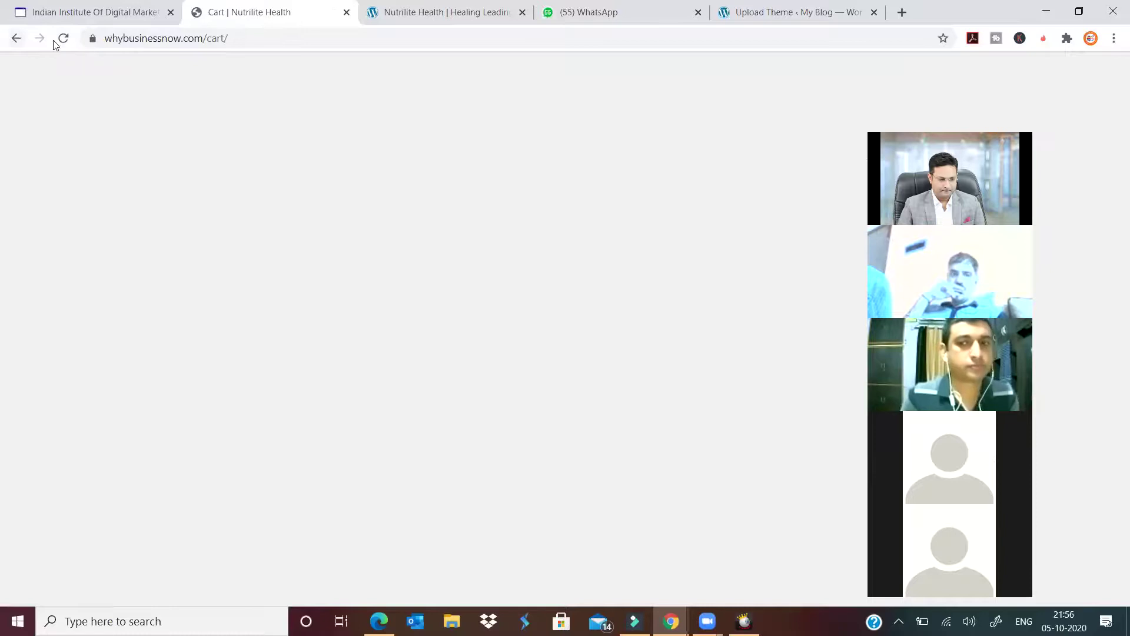
{"action": "key", "text": "alt+Left"}
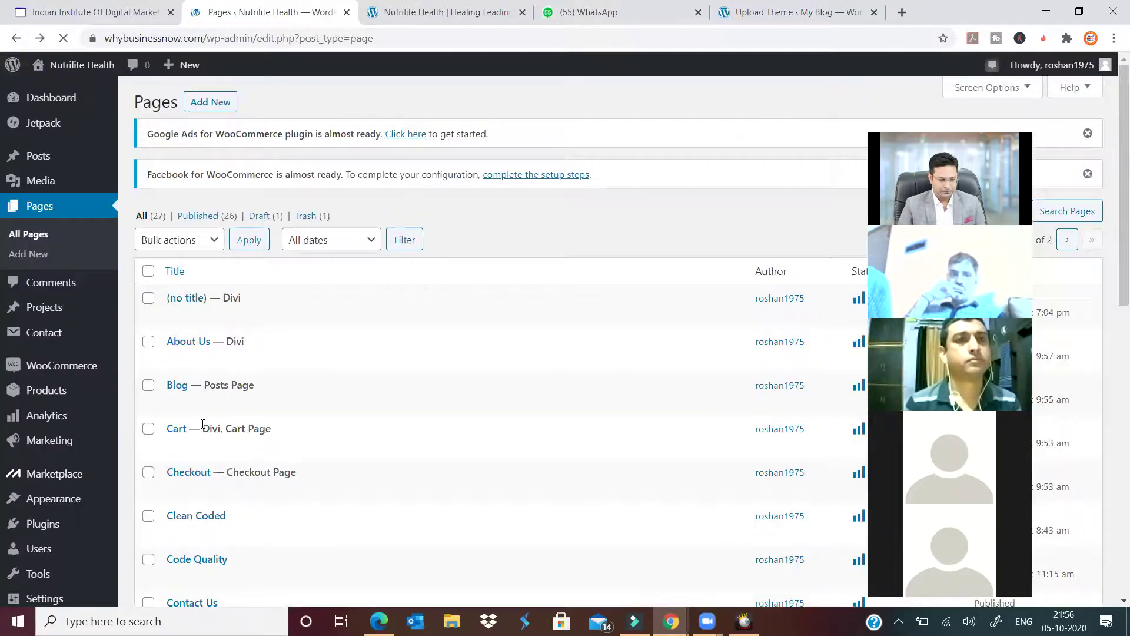
Open the Cart page's live view in a new tab and switch to it
{"action": "right_click", "coordinate": [282, 448]}
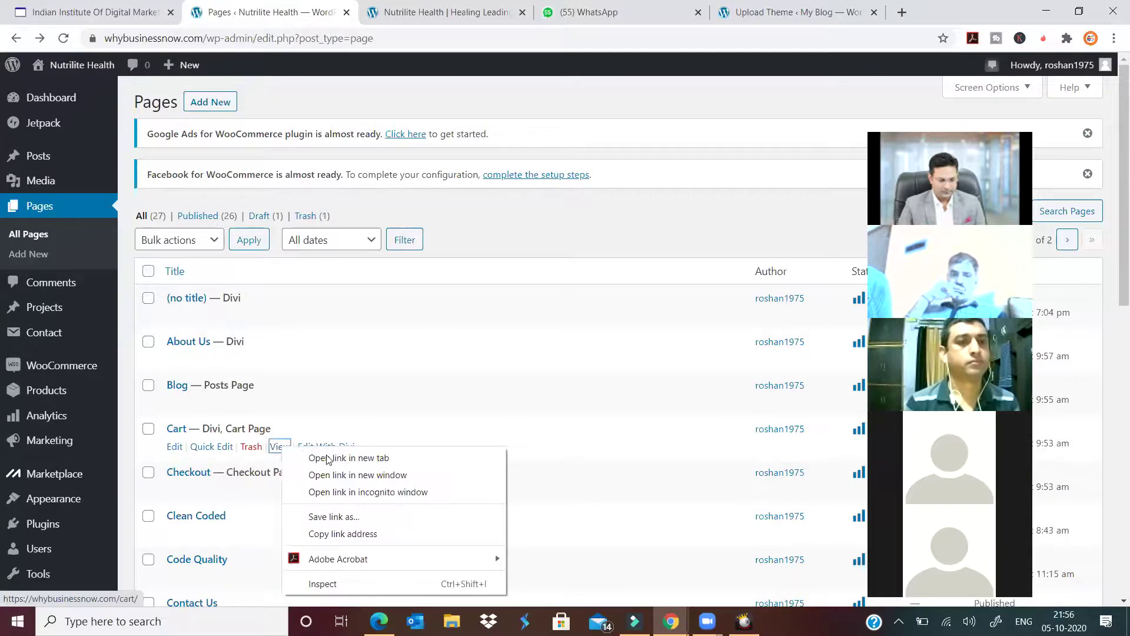
{"action": "key", "text": "t"}
{"action": "left_click", "coordinate": [389, 18]}
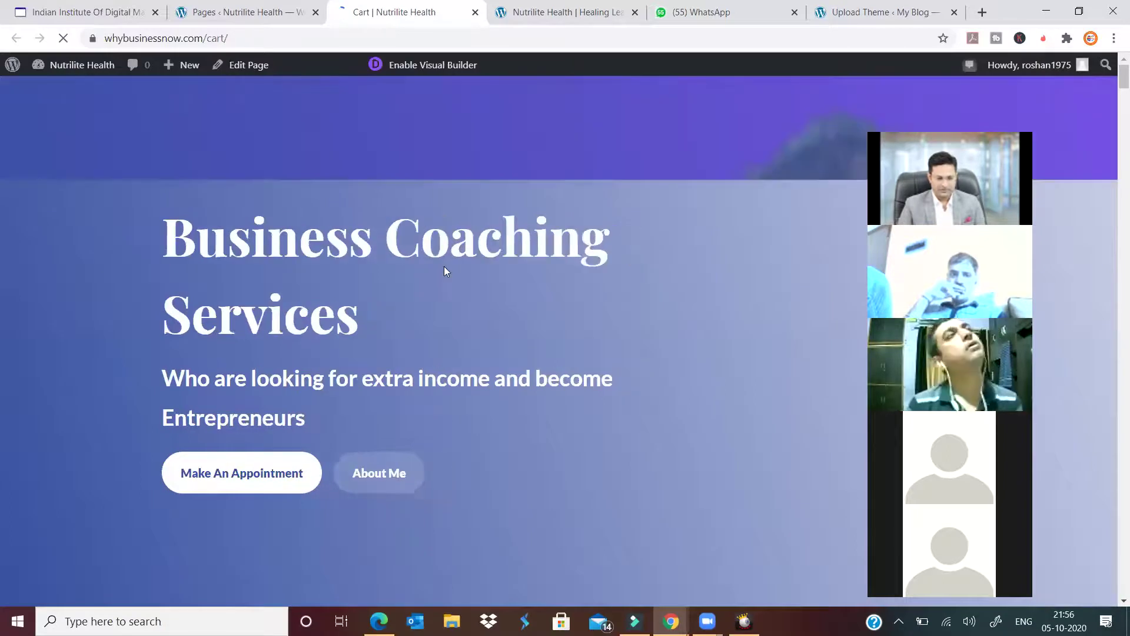
Scroll through the whole live Cart page, then return to the Pages list tab
{"action": "scroll", "coordinate": [444, 268], "scroll_direction": "down", "scroll_amount": 5}
{"action": "scroll", "coordinate": [446, 272], "scroll_direction": "down", "scroll_amount": 5}
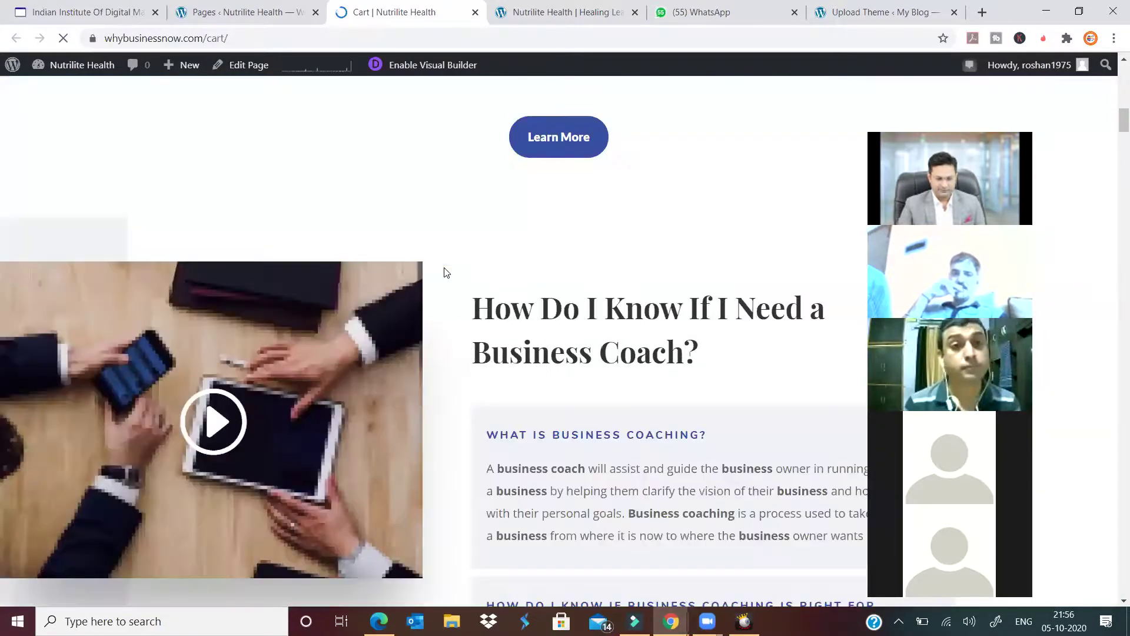
{"action": "scroll", "coordinate": [446, 272], "scroll_direction": "up", "scroll_amount": 1}
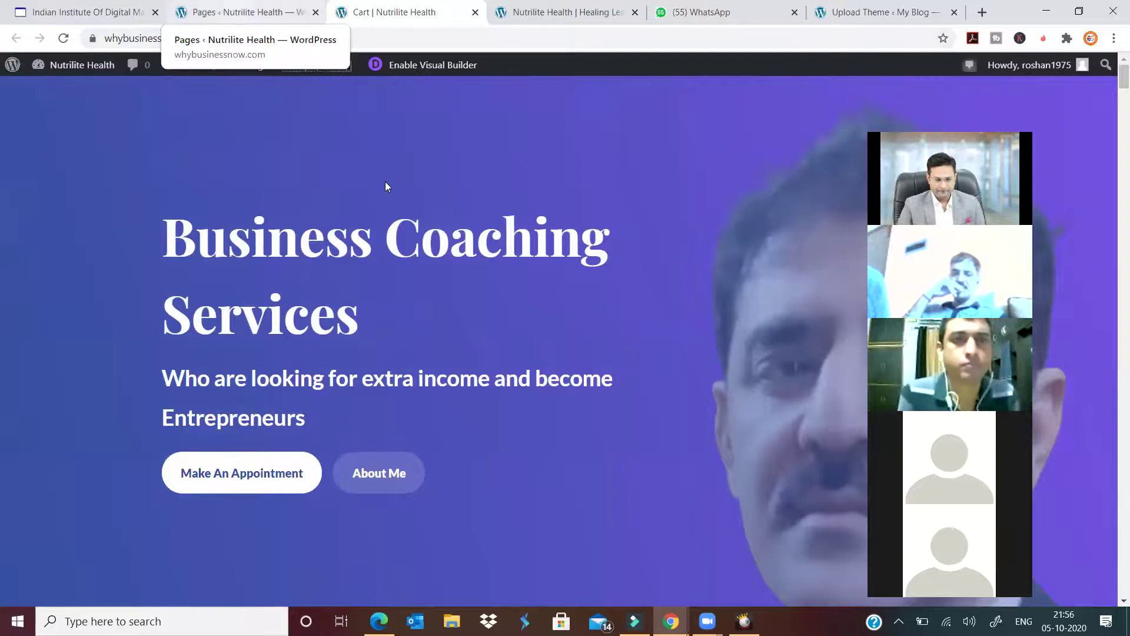
{"action": "scroll", "coordinate": [387, 186], "scroll_direction": "down", "scroll_amount": 10}
{"action": "scroll", "coordinate": [388, 187], "scroll_direction": "down", "scroll_amount": 8}
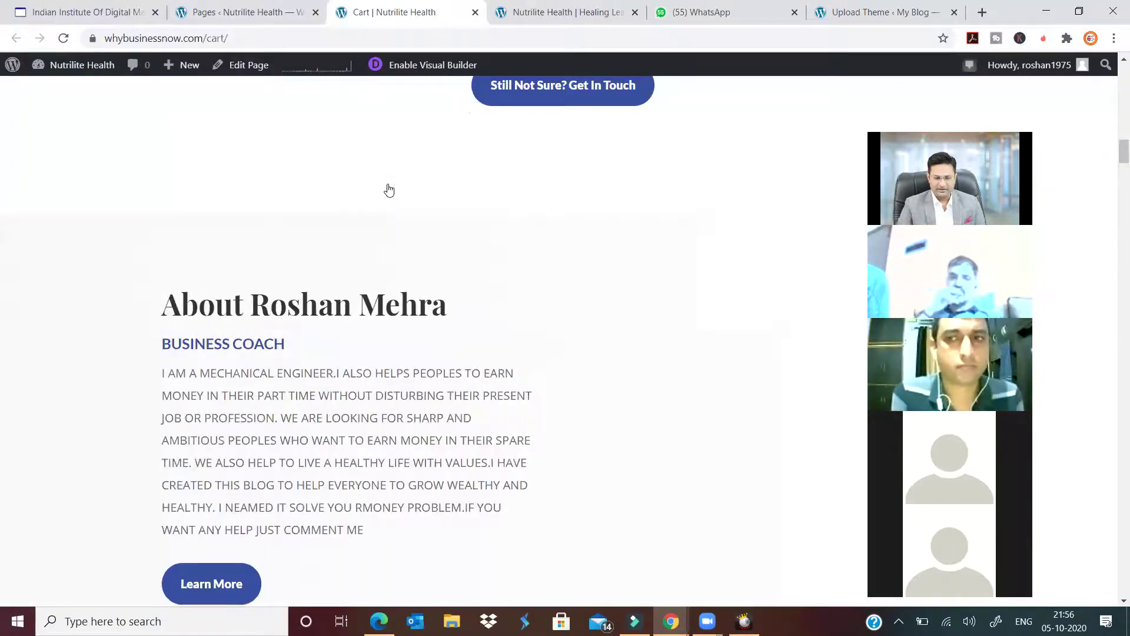
{"action": "scroll", "coordinate": [389, 189], "scroll_direction": "down", "scroll_amount": 7}
{"action": "scroll", "coordinate": [389, 188], "scroll_direction": "down", "scroll_amount": 8}
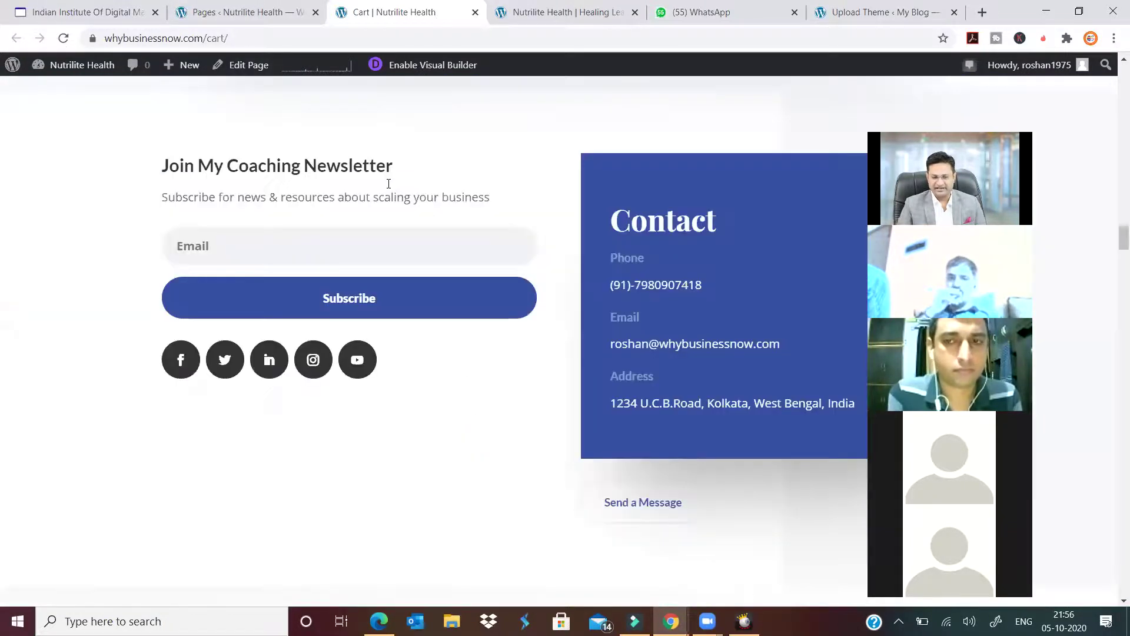
{"action": "scroll", "coordinate": [389, 188], "scroll_direction": "down", "scroll_amount": 1}
{"action": "scroll", "coordinate": [387, 188], "scroll_direction": "down", "scroll_amount": 6}
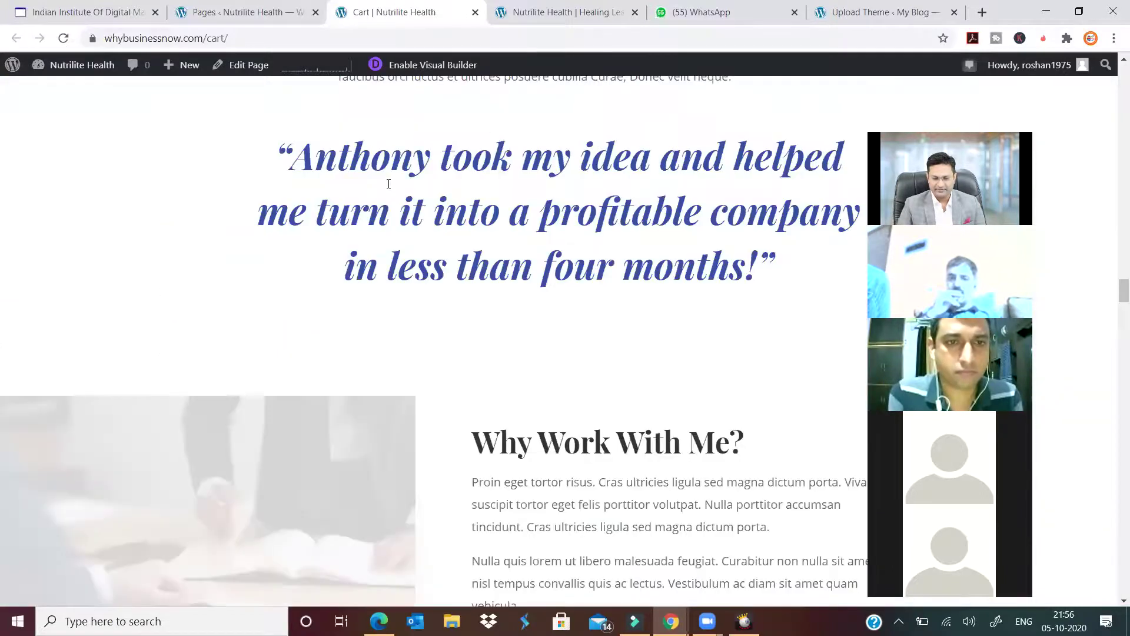
{"action": "scroll", "coordinate": [388, 189], "scroll_direction": "down", "scroll_amount": 8}
{"action": "scroll", "coordinate": [387, 185], "scroll_direction": "down", "scroll_amount": 8}
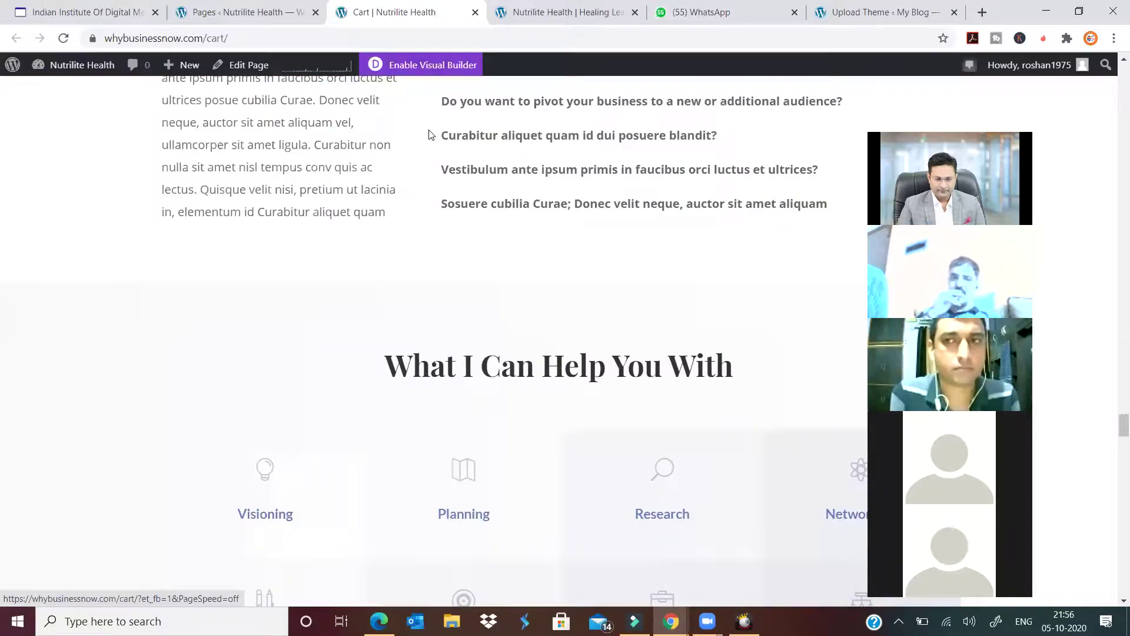
{"action": "scroll", "coordinate": [441, 226], "scroll_direction": "down", "scroll_amount": 10}
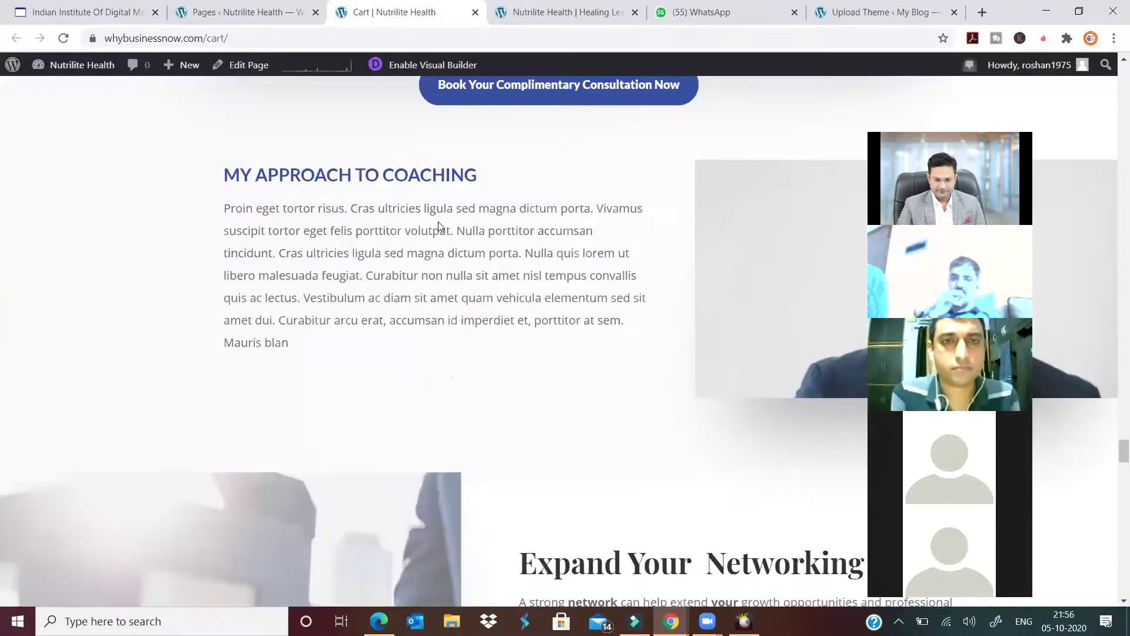
{"action": "scroll", "coordinate": [439, 226], "scroll_direction": "down", "scroll_amount": 5}
{"action": "scroll", "coordinate": [439, 226], "scroll_direction": "down", "scroll_amount": 5}
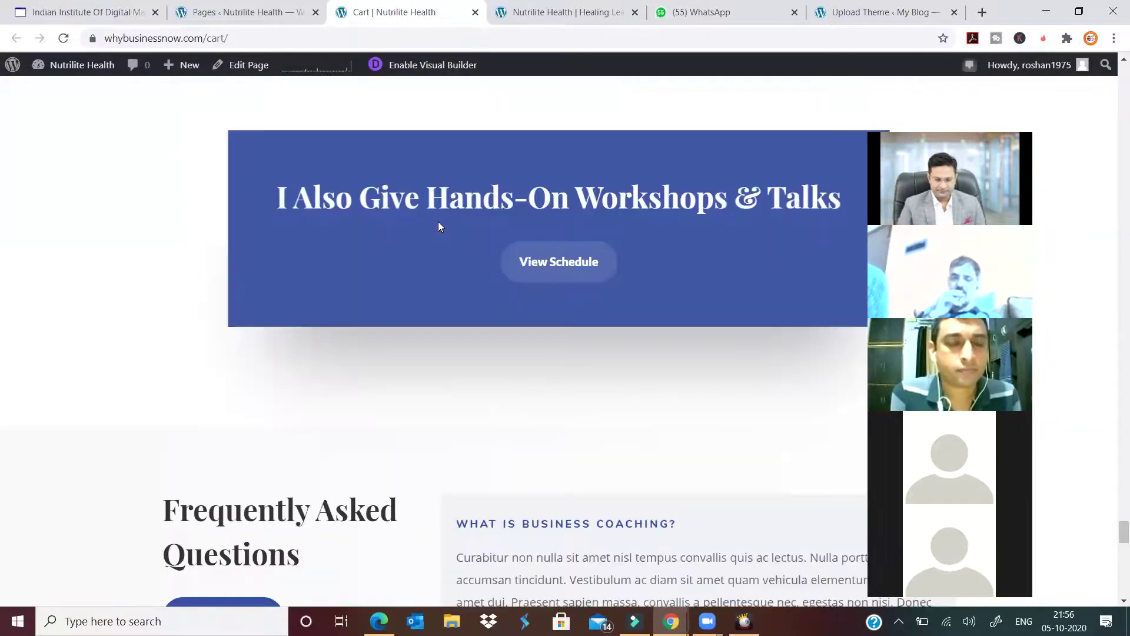
{"action": "scroll", "coordinate": [438, 226], "scroll_direction": "down", "scroll_amount": 5}
{"action": "scroll", "coordinate": [438, 226], "scroll_direction": "up", "scroll_amount": 7}
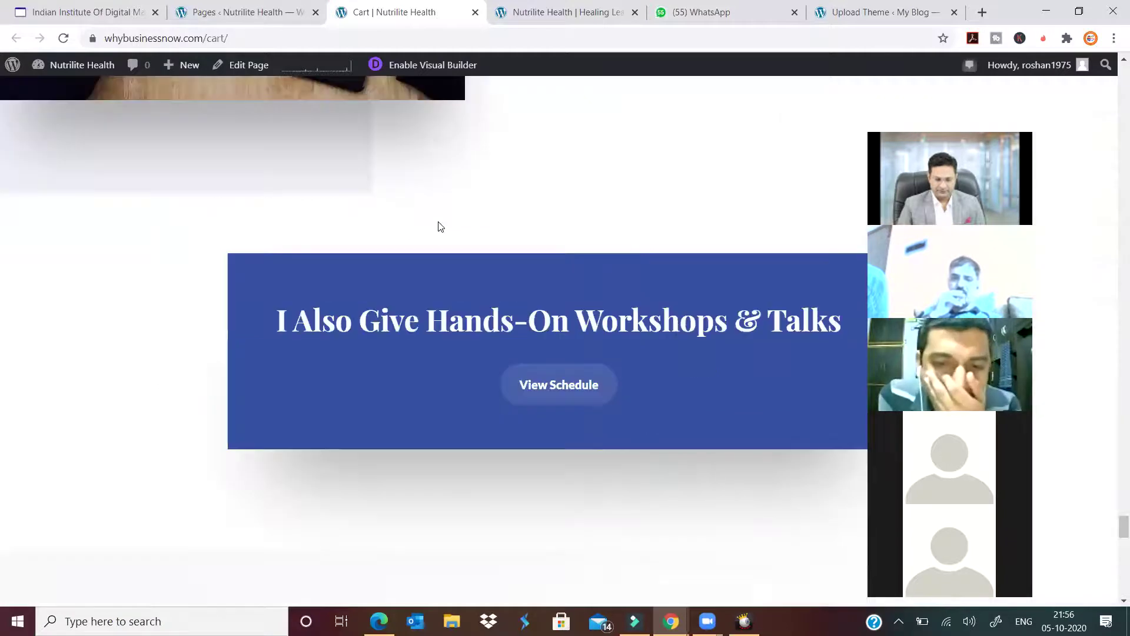
{"action": "scroll", "coordinate": [438, 227], "scroll_direction": "up", "scroll_amount": 5}
{"action": "scroll", "coordinate": [1107, 403], "scroll_direction": "up", "scroll_amount": 2}
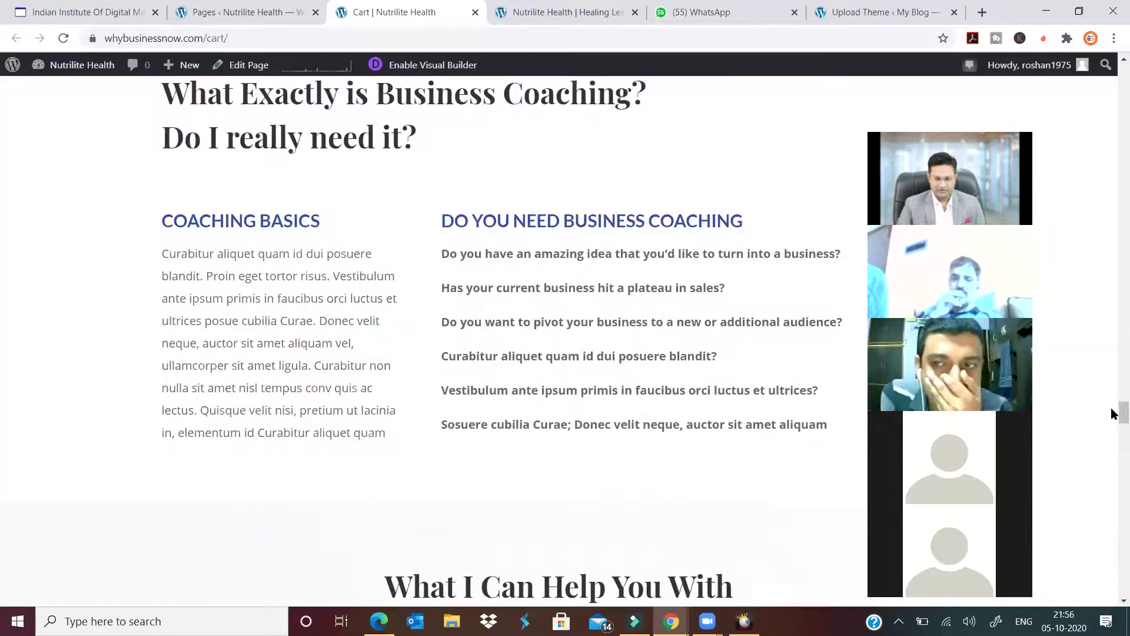
{"action": "scroll", "coordinate": [454, 234], "scroll_direction": "up", "scroll_amount": 10}
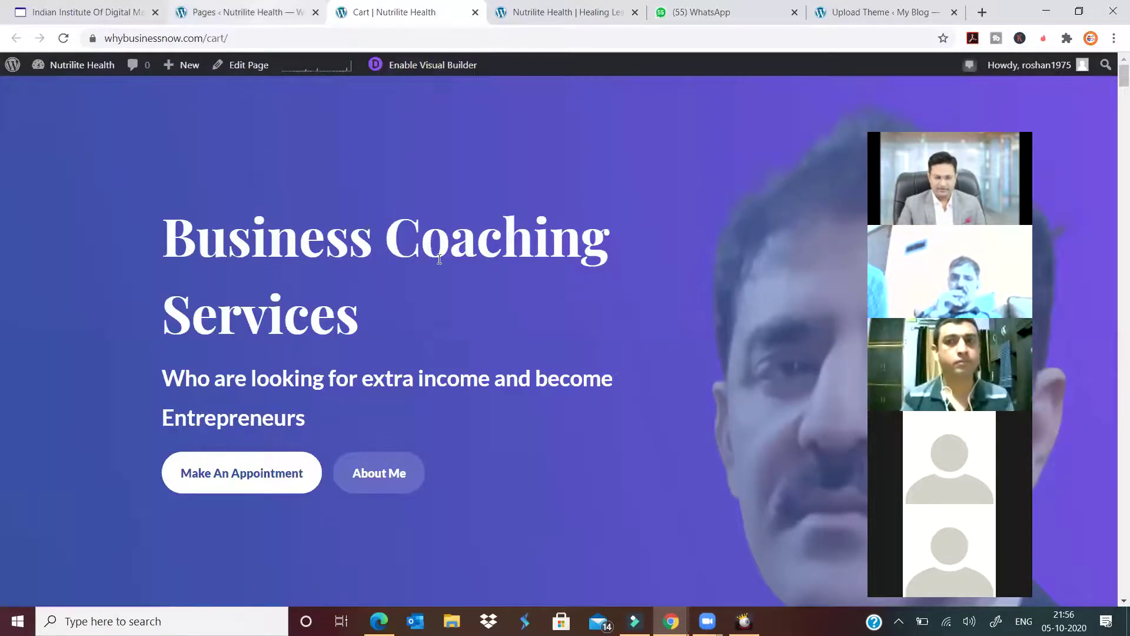
{"action": "left_click", "coordinate": [265, 18]}
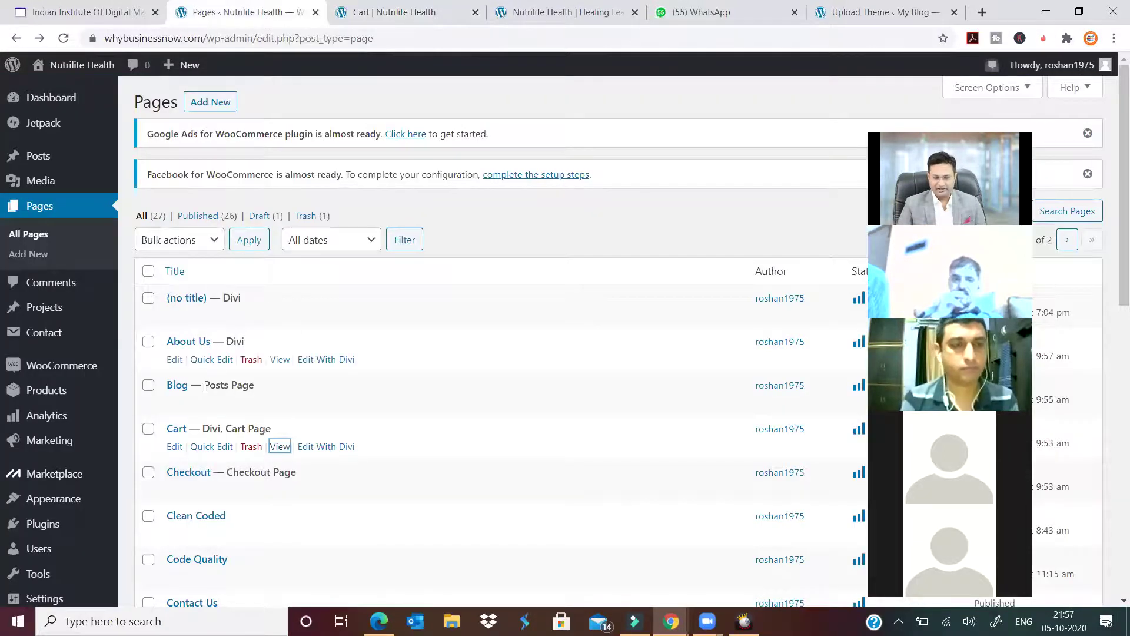
In Reading Settings, choose Cart as the static homepage and save the change
{"action": "scroll", "coordinate": [50, 509], "scroll_direction": "down", "scroll_amount": 2}
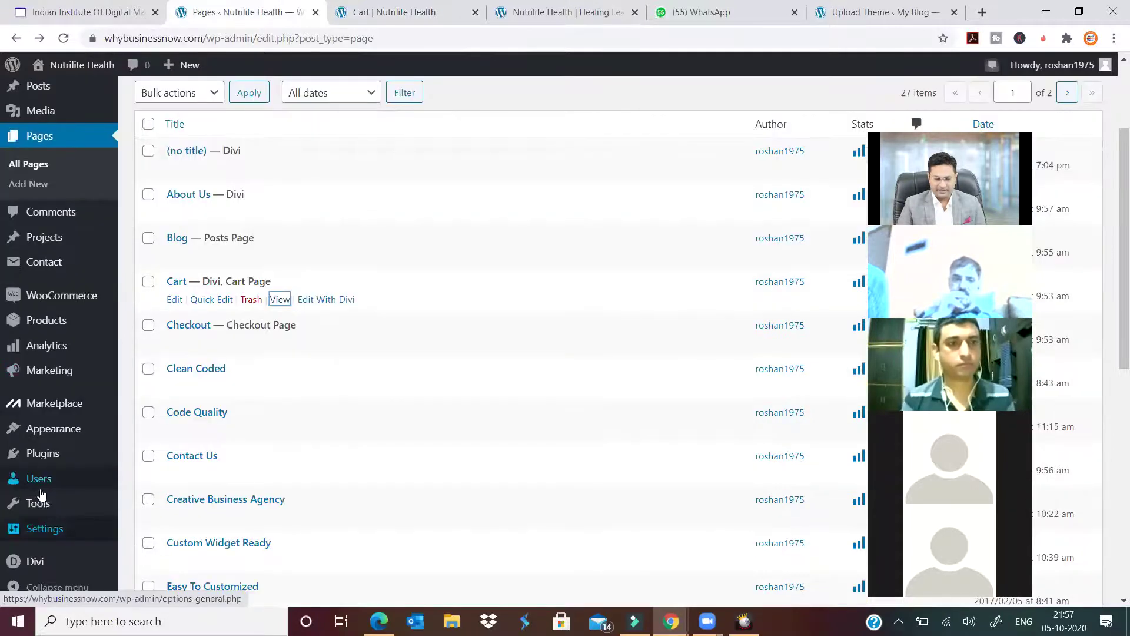
{"action": "mouse_move", "coordinate": [114, 533]}
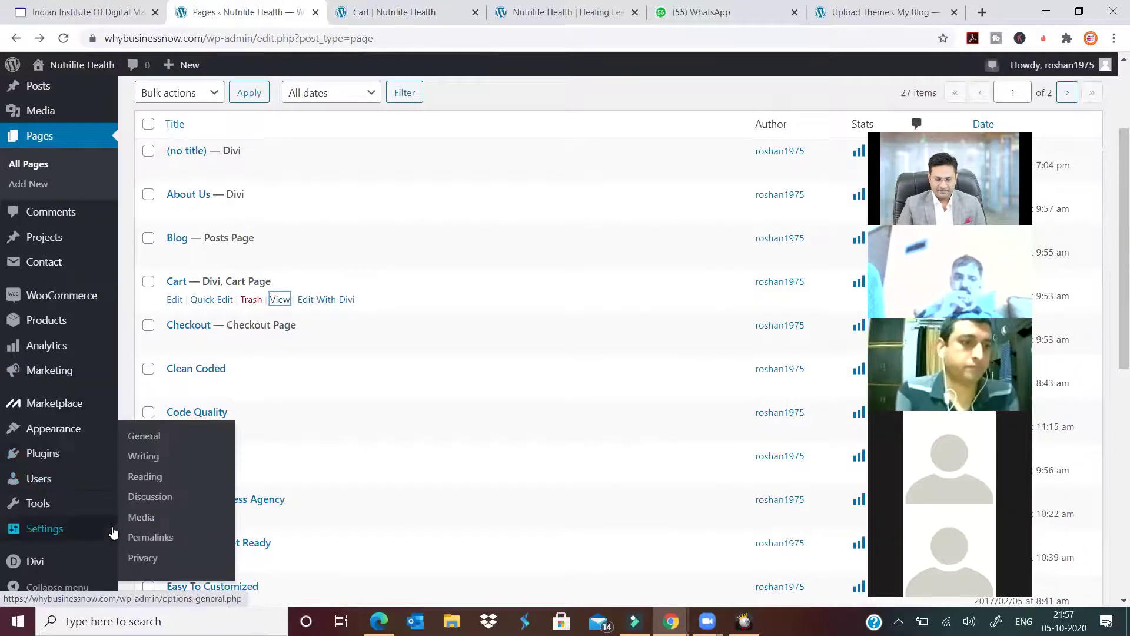
{"action": "left_click", "coordinate": [145, 478]}
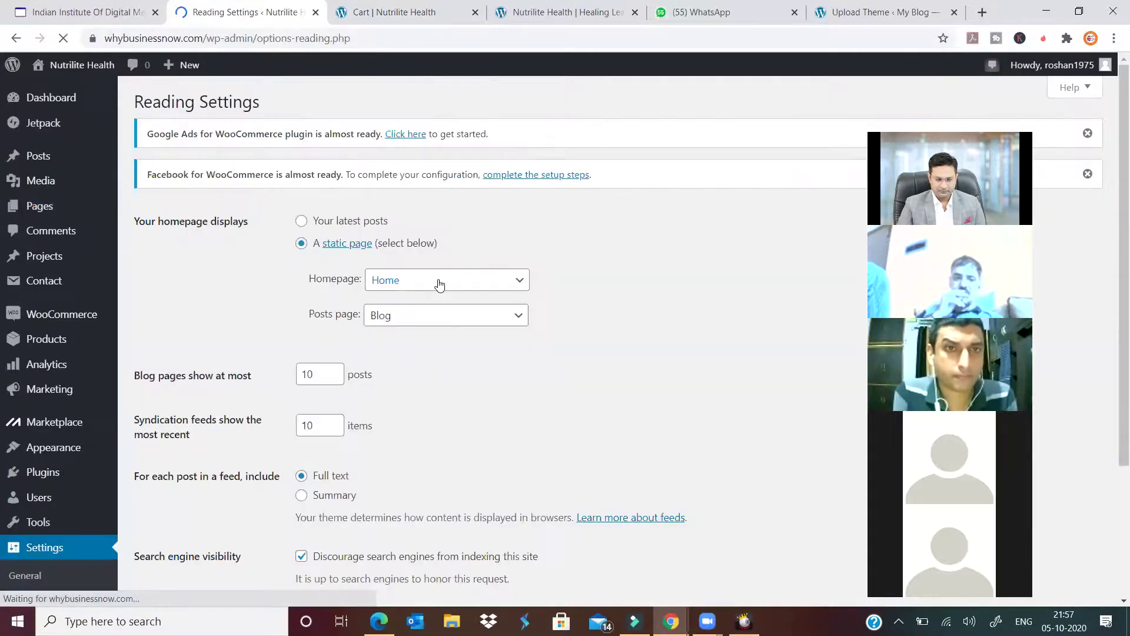
{"action": "left_click", "coordinate": [447, 280]}
{"action": "left_click", "coordinate": [407, 396]}
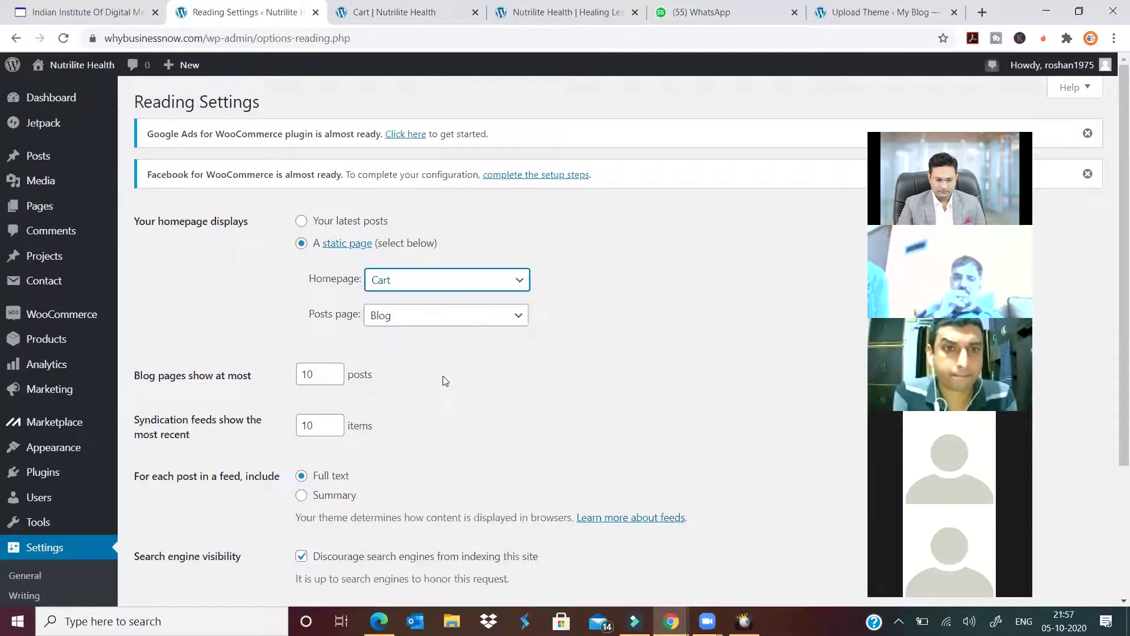
{"action": "left_click", "coordinate": [609, 350]}
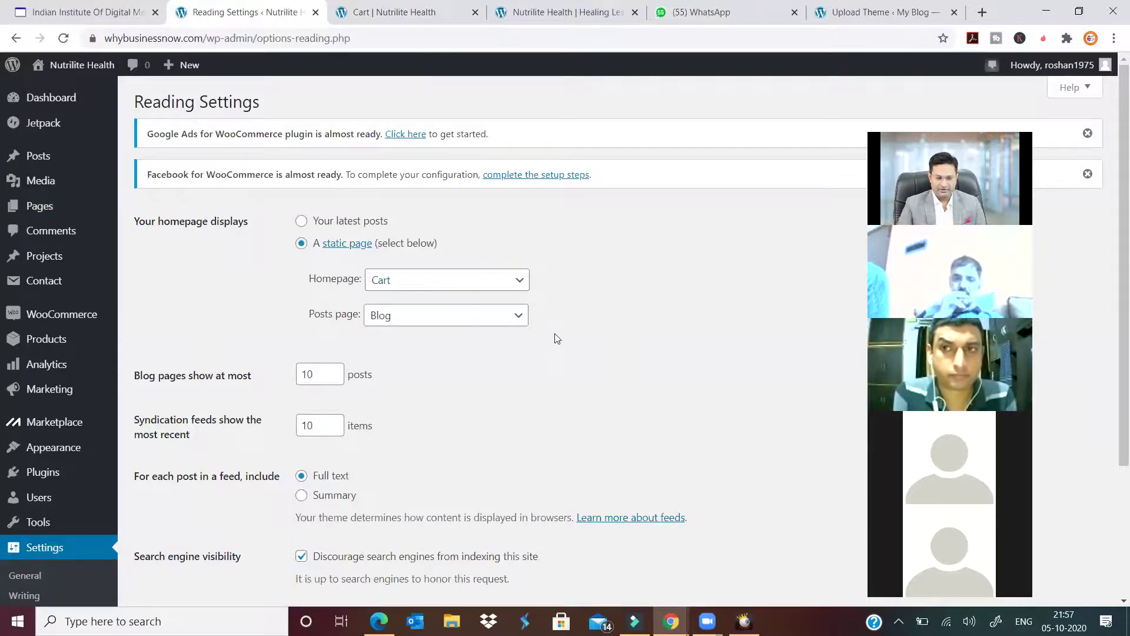
{"action": "scroll", "coordinate": [167, 452], "scroll_direction": "down", "scroll_amount": 3}
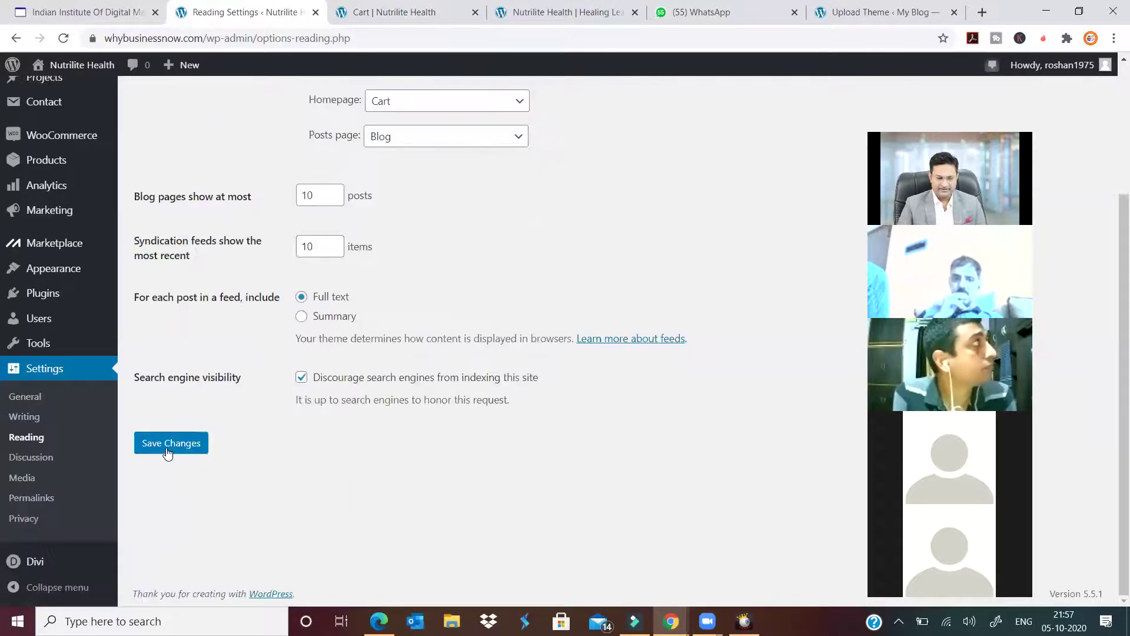
{"action": "key", "text": "Return"}
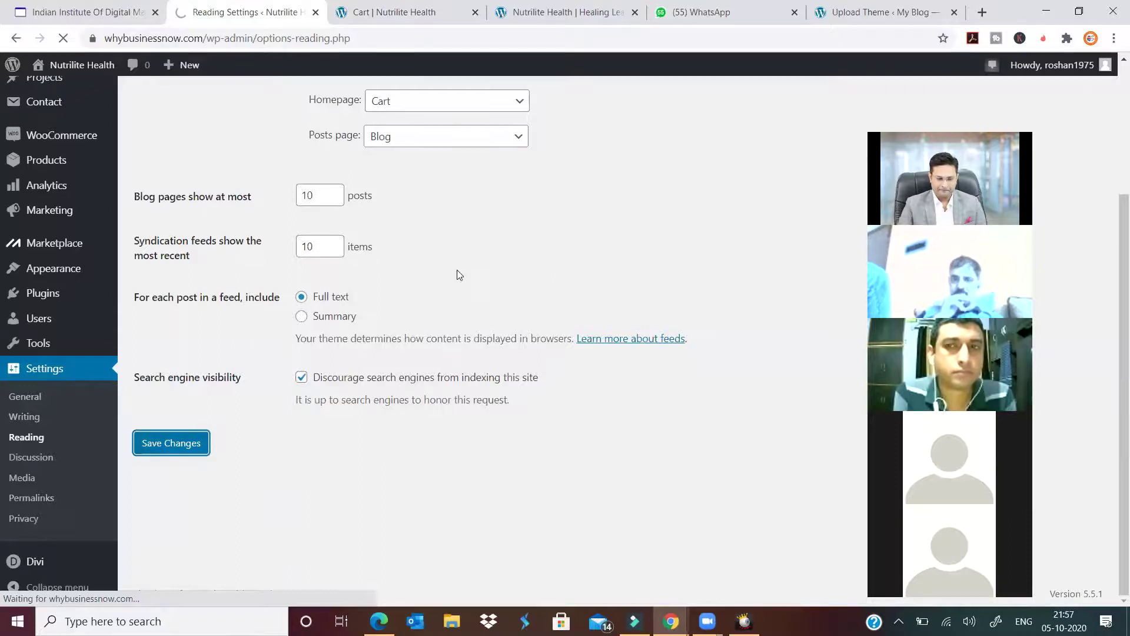
Remove /cart/ from the Cart tab's address and load the site root to check the homepage
{"action": "left_click", "coordinate": [408, 20]}
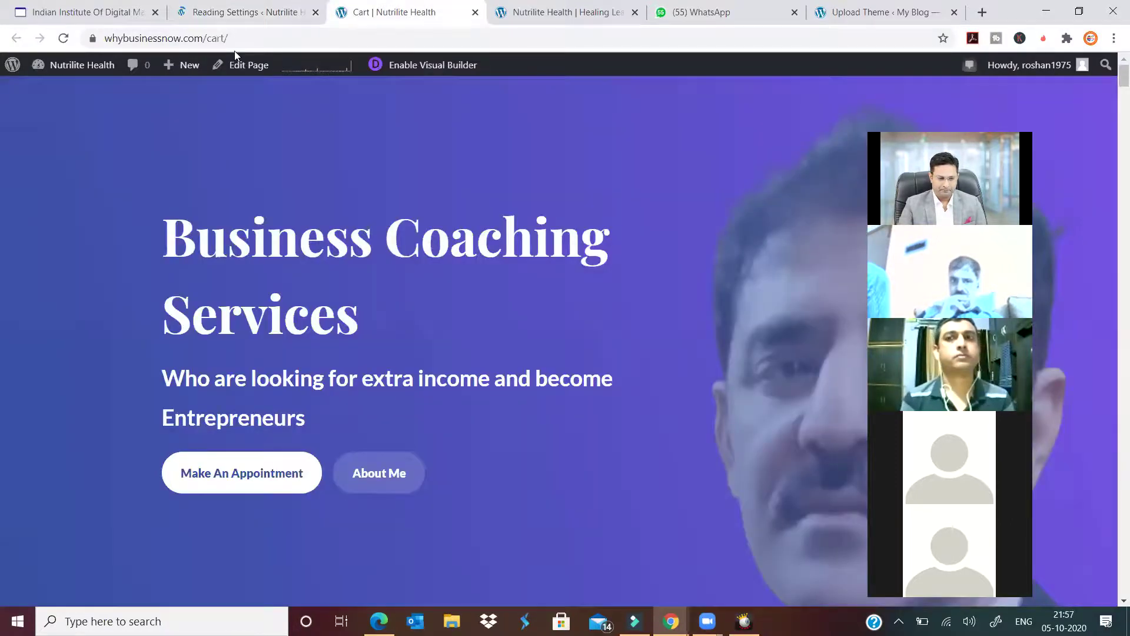
{"action": "left_click_drag", "start_coordinate": [207, 41], "coordinate": [333, 41]}
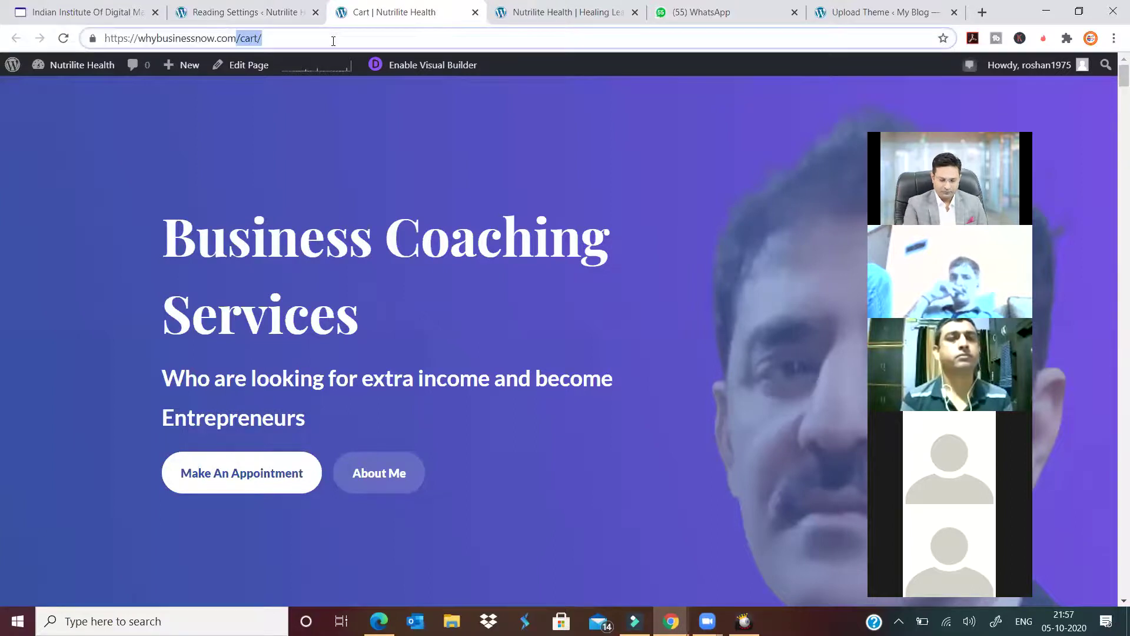
{"action": "key", "text": "BackSpace"}
{"action": "key", "text": "Return"}
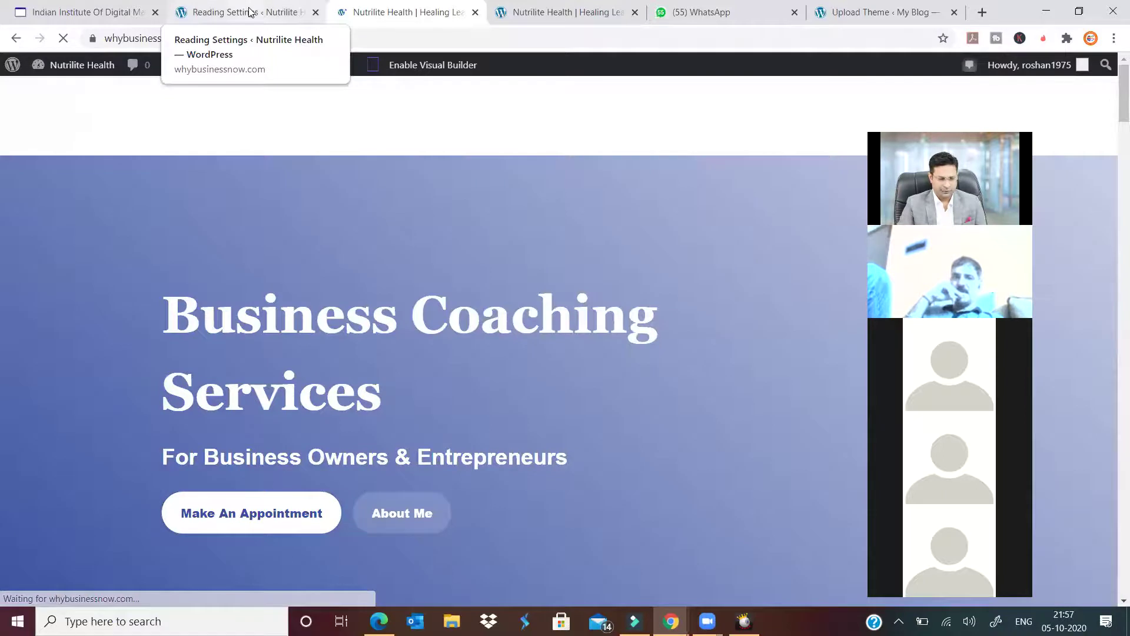
From Reading settings, go to All Pages, select the Cart page, and edit it with Divi
{"action": "left_click", "coordinate": [250, 12]}
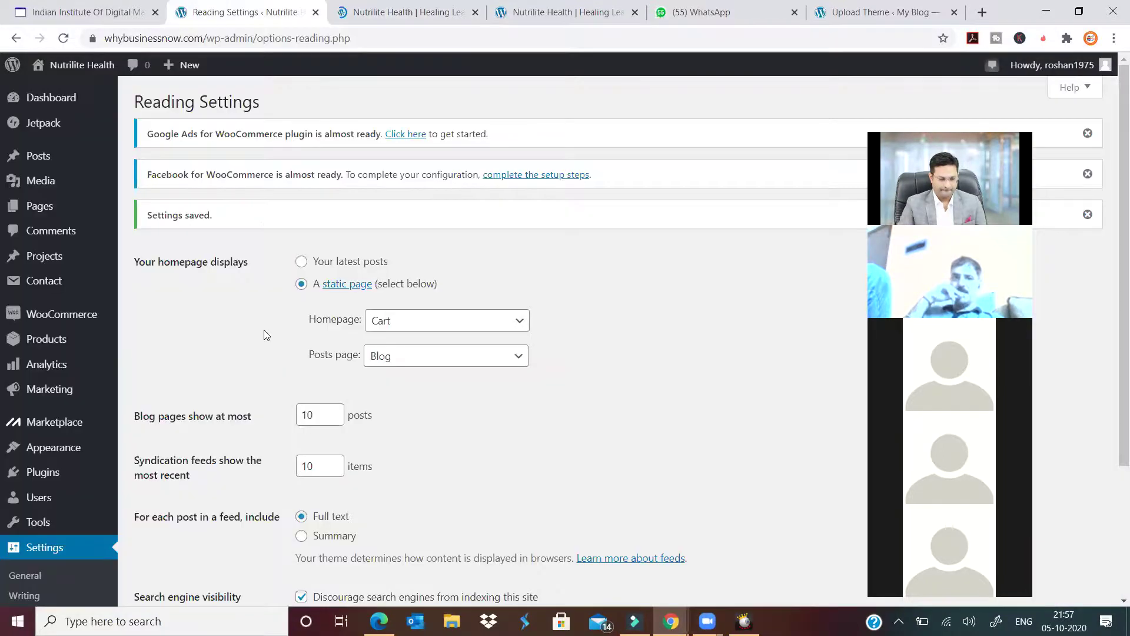
{"action": "mouse_move", "coordinate": [128, 216]}
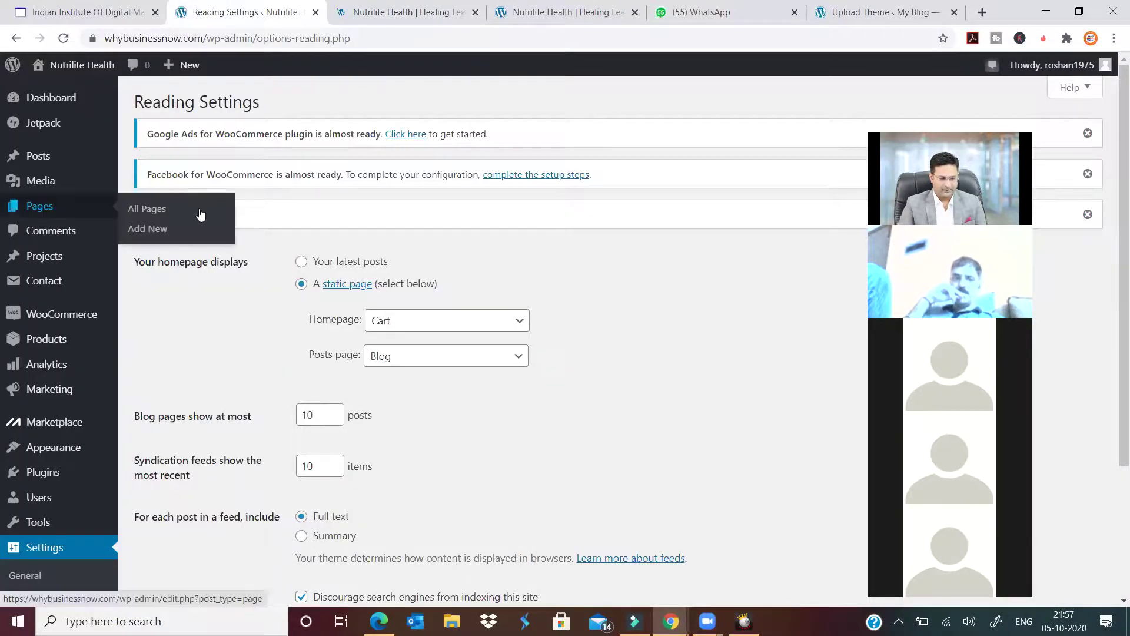
{"action": "left_click", "coordinate": [169, 211]}
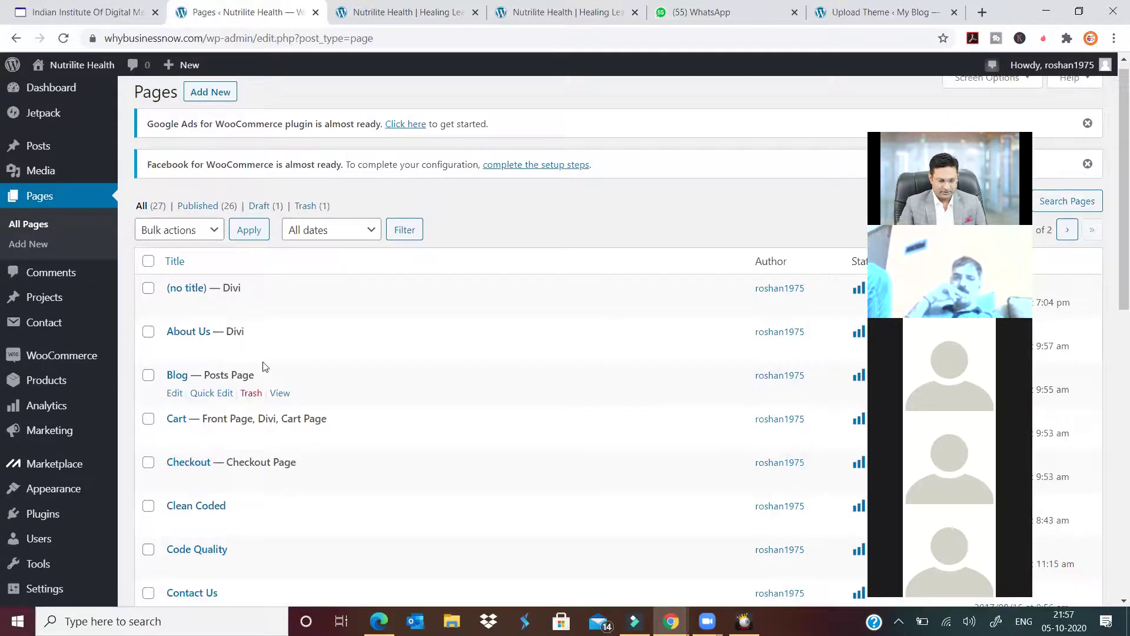
{"action": "scroll", "coordinate": [223, 369], "scroll_direction": "down", "scroll_amount": 1}
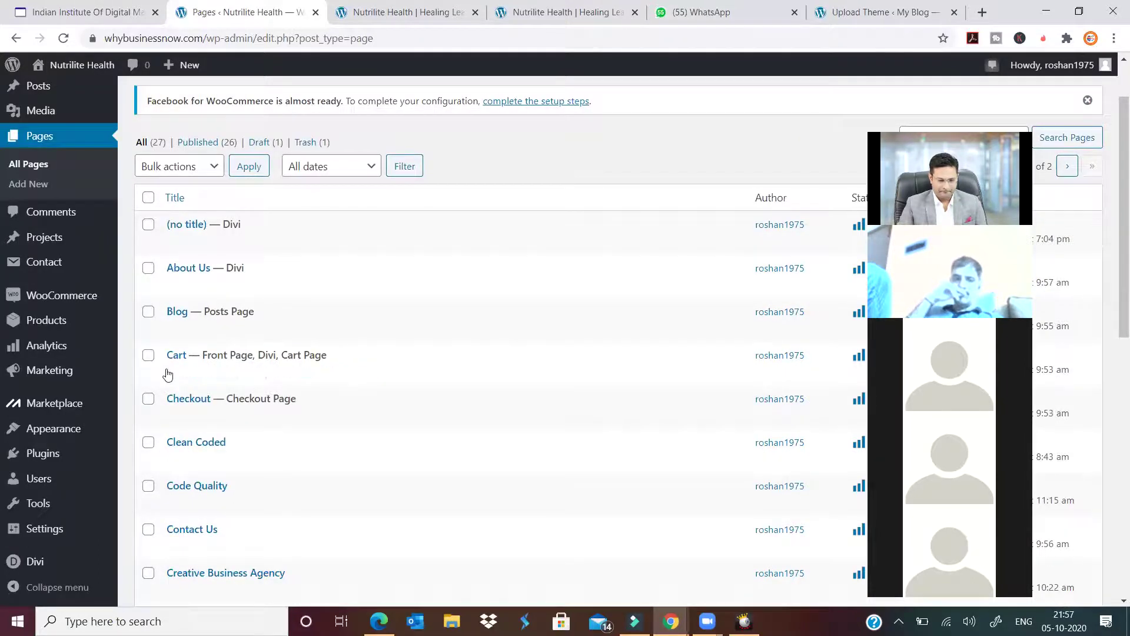
{"action": "left_click", "coordinate": [148, 355]}
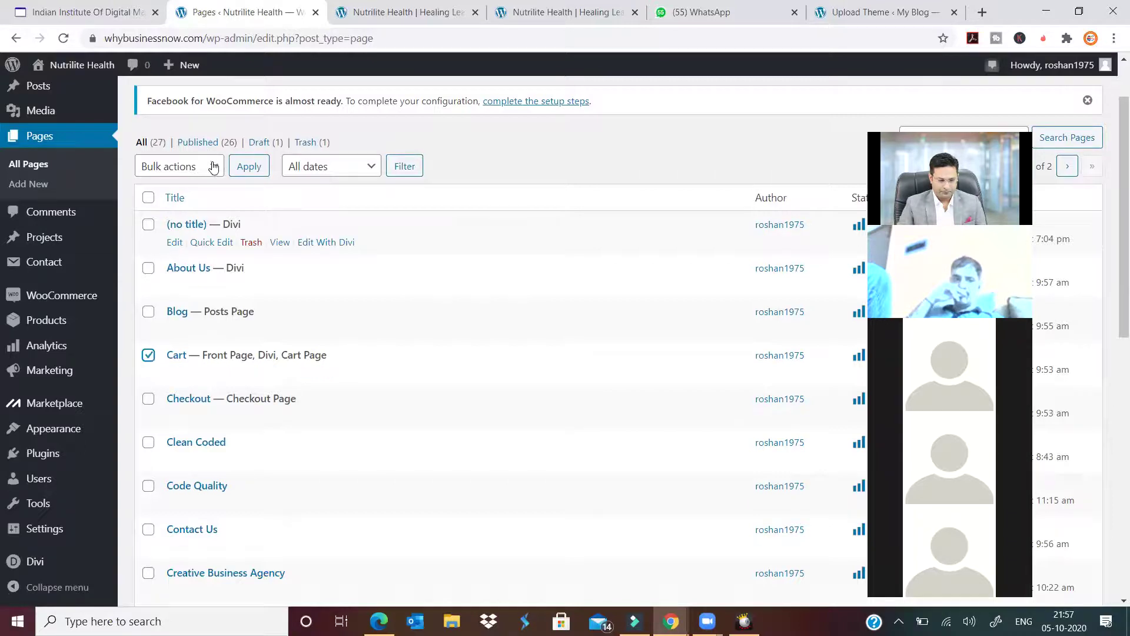
{"action": "left_click", "coordinate": [197, 358]}
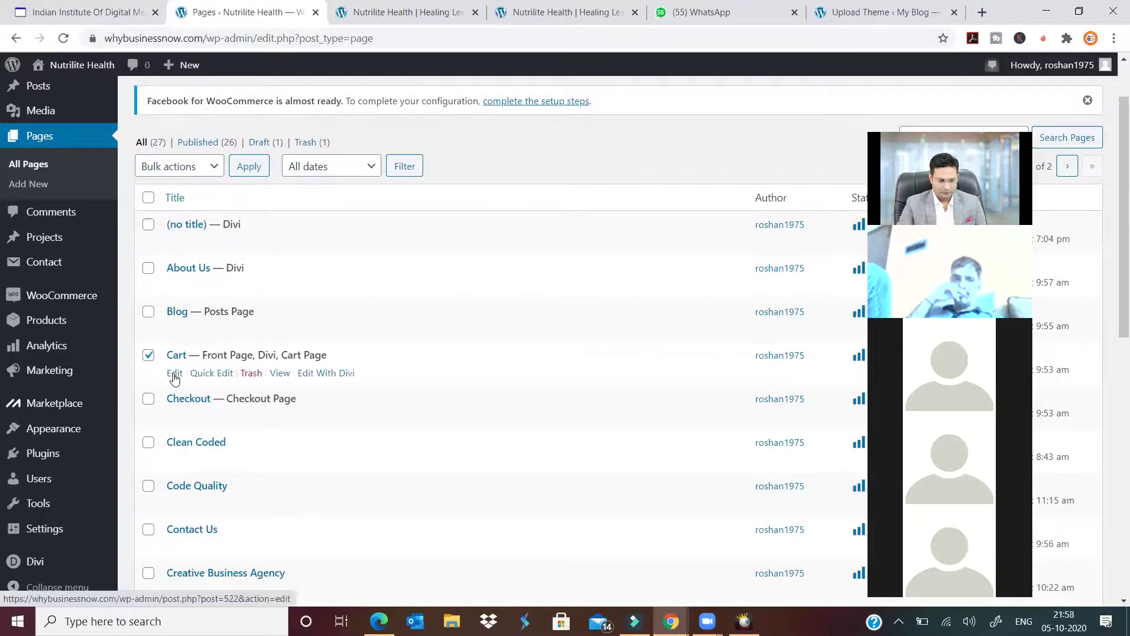
{"action": "left_click", "coordinate": [327, 374]}
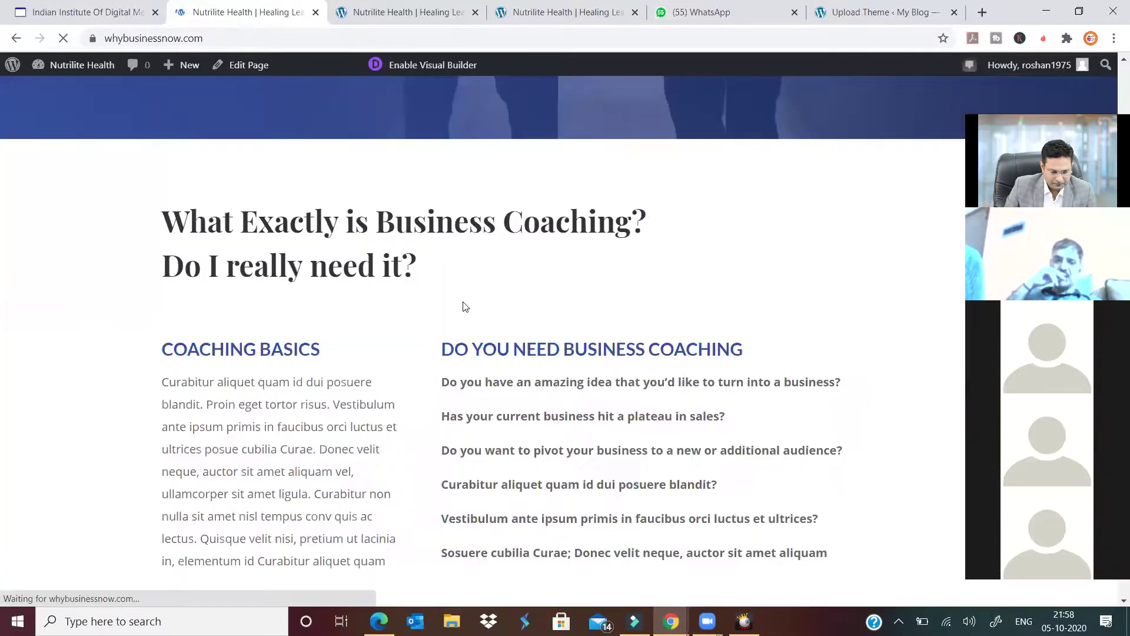
{"action": "scroll", "coordinate": [465, 306], "scroll_direction": "down", "scroll_amount": 8}
{"action": "scroll", "coordinate": [465, 306], "scroll_direction": "down", "scroll_amount": 5}
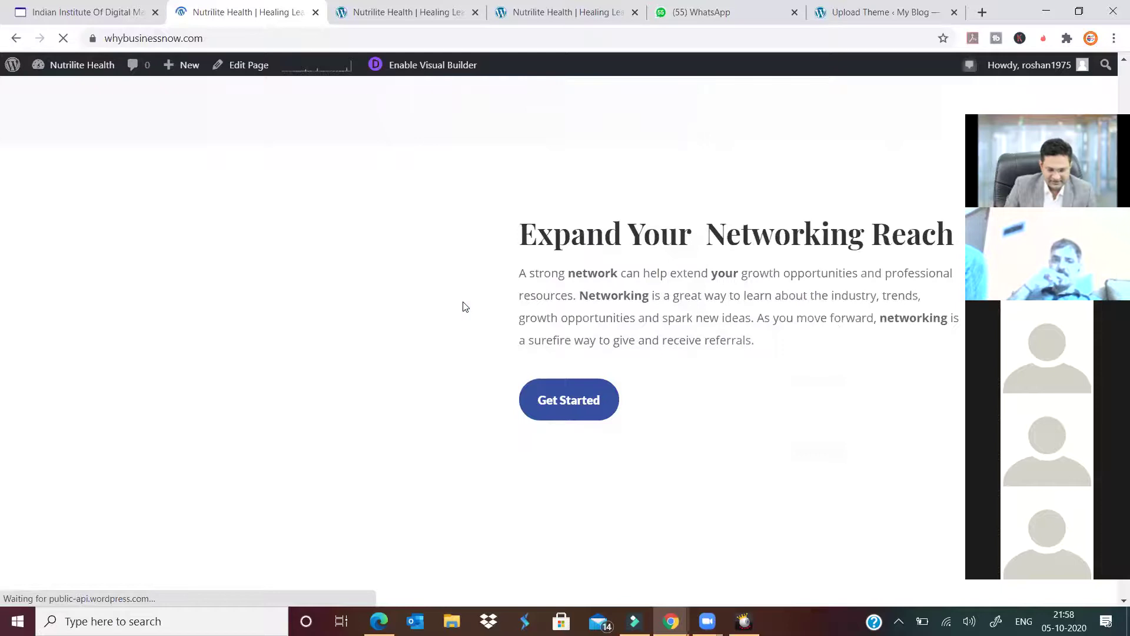
{"action": "scroll", "coordinate": [465, 306], "scroll_direction": "down", "scroll_amount": 5}
{"action": "scroll", "coordinate": [465, 306], "scroll_direction": "down", "scroll_amount": 5}
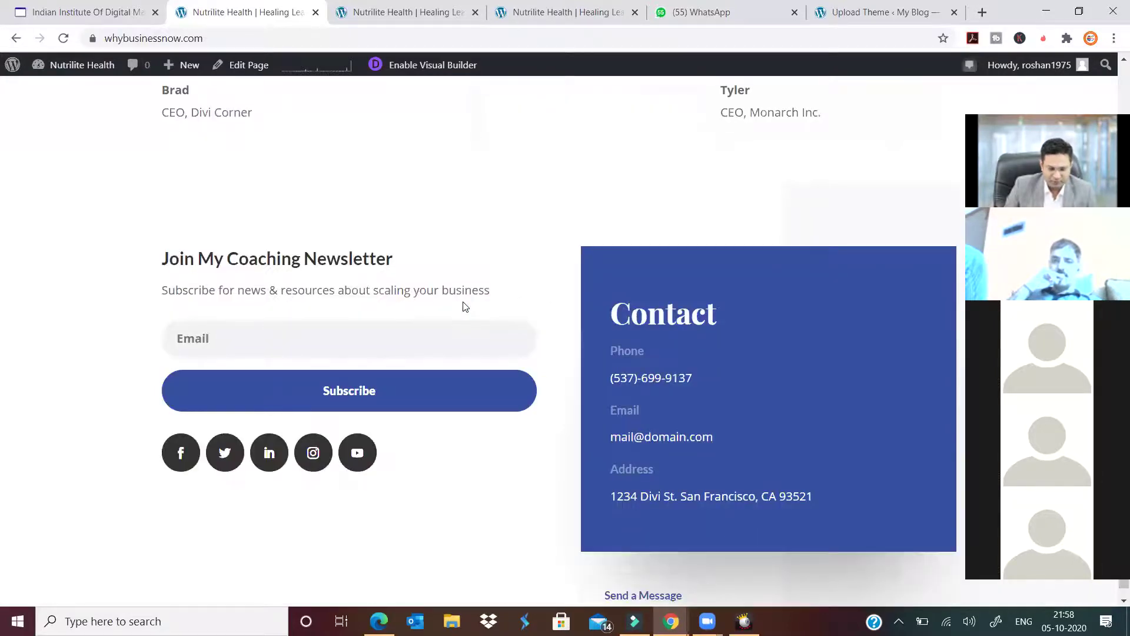
{"action": "scroll", "coordinate": [465, 306], "scroll_direction": "down", "scroll_amount": 2}
{"action": "scroll", "coordinate": [465, 307], "scroll_direction": "up", "scroll_amount": 2}
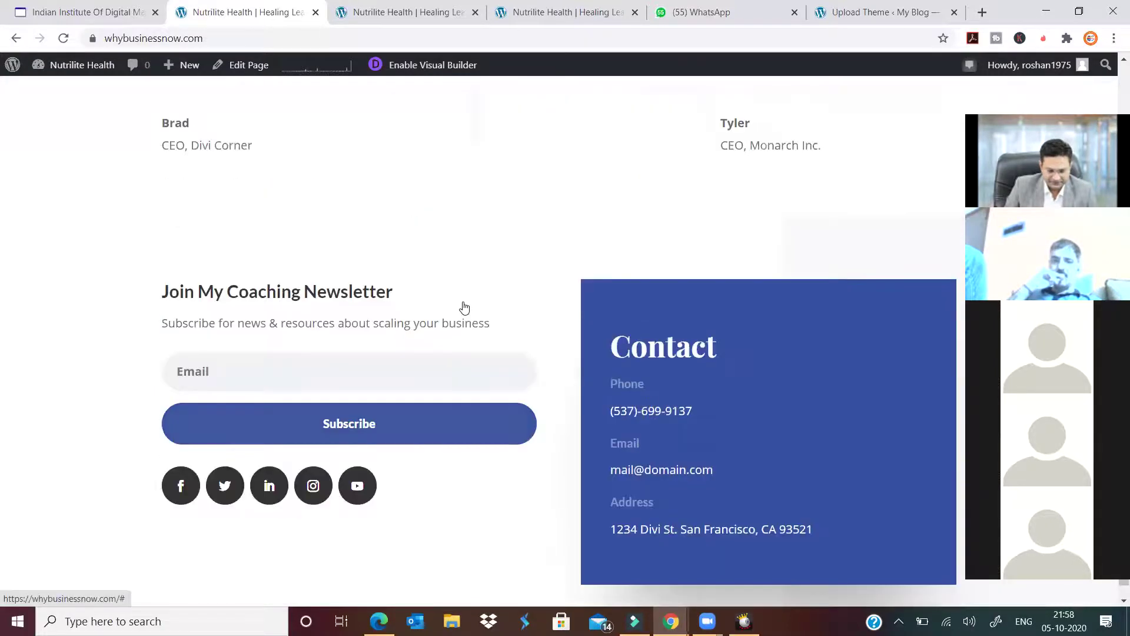
{"action": "scroll", "coordinate": [465, 307], "scroll_direction": "up", "scroll_amount": 5}
{"action": "scroll", "coordinate": [465, 307], "scroll_direction": "up", "scroll_amount": 5}
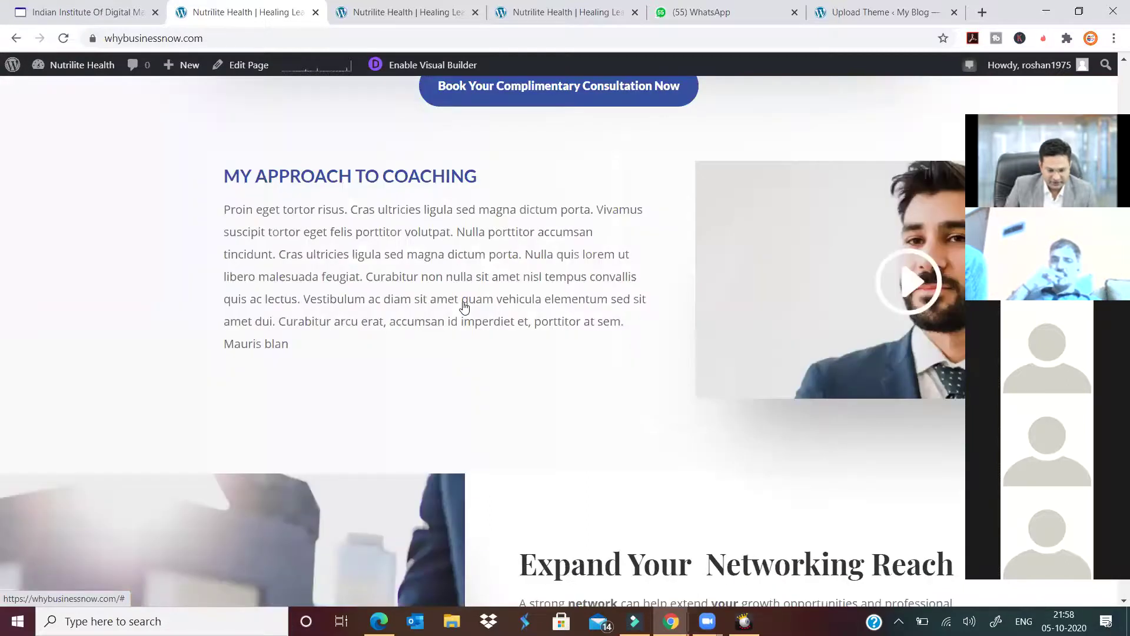
{"action": "scroll", "coordinate": [464, 307], "scroll_direction": "up", "scroll_amount": 7}
{"action": "scroll", "coordinate": [465, 303], "scroll_direction": "up", "scroll_amount": 10}
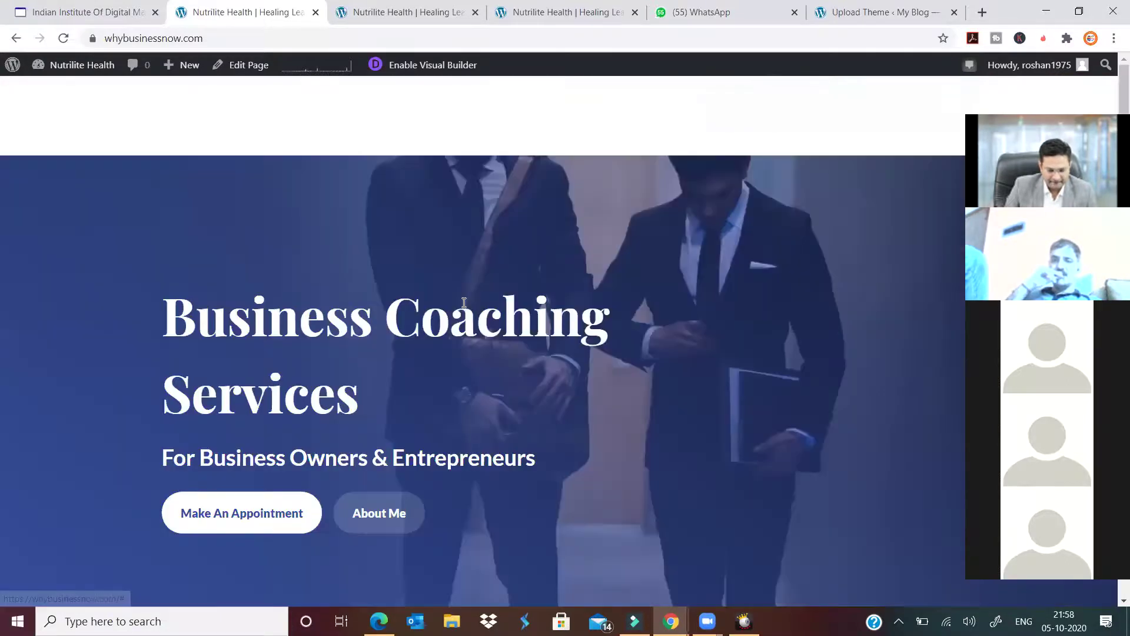
{"action": "scroll", "coordinate": [464, 303], "scroll_direction": "down", "scroll_amount": 6}
{"action": "left_click", "coordinate": [365, 14]}
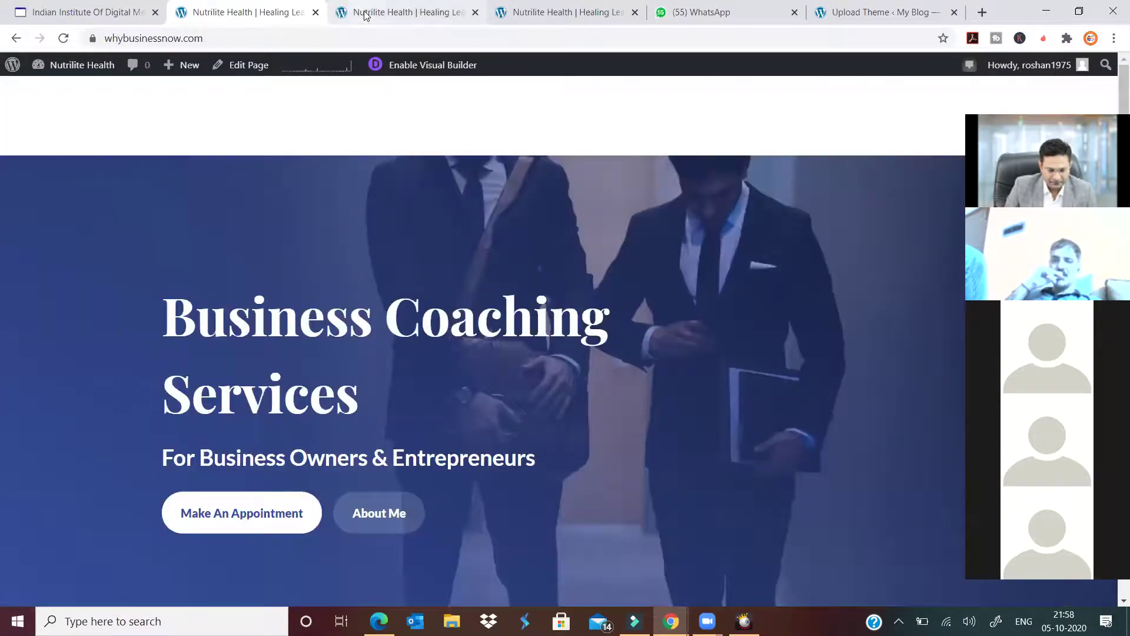
{"action": "key", "text": "ctrl+Tab"}
{"action": "left_click", "coordinate": [266, 14]}
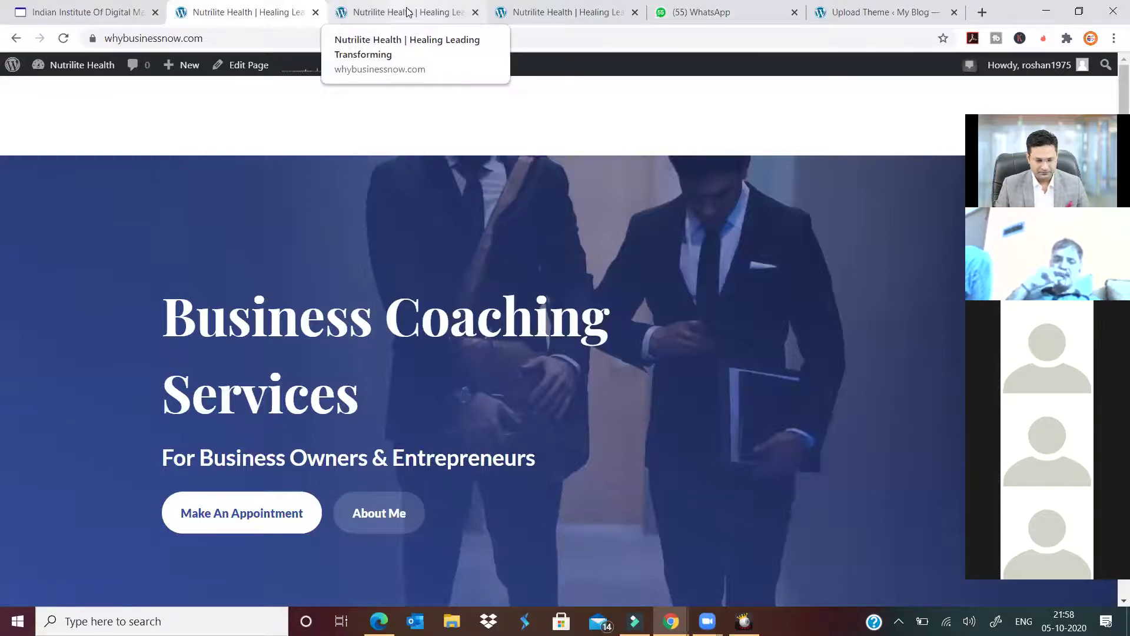
Enable the visual builder on the homepage, switch to Edit Theme Builder, and dismiss the backup prompt
{"action": "left_click", "coordinate": [422, 73]}
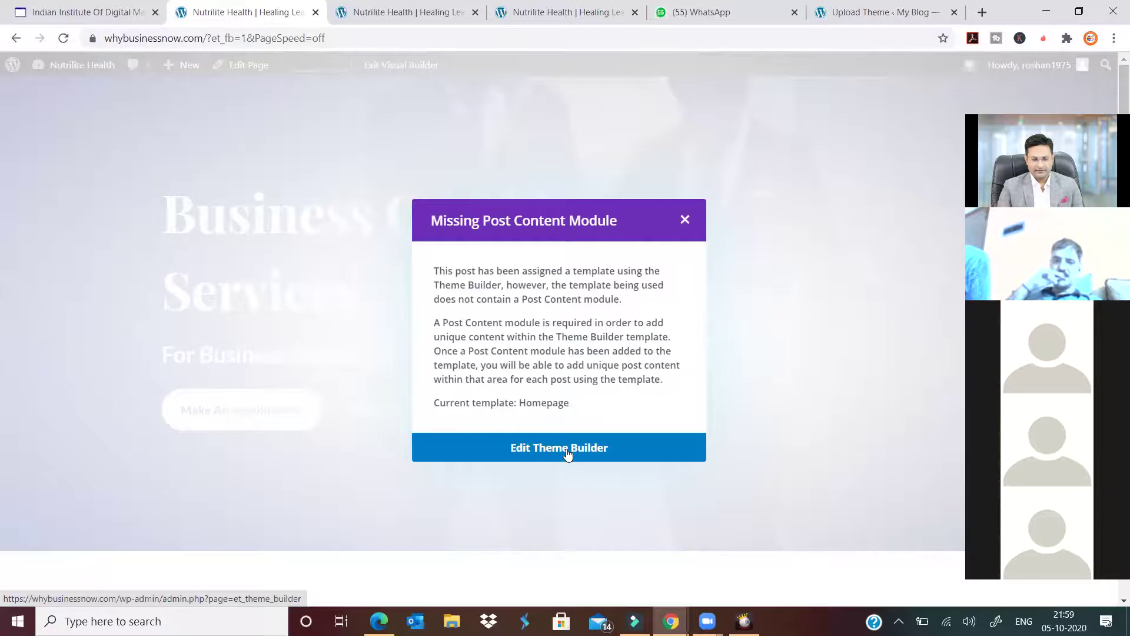
{"action": "left_click", "coordinate": [567, 453]}
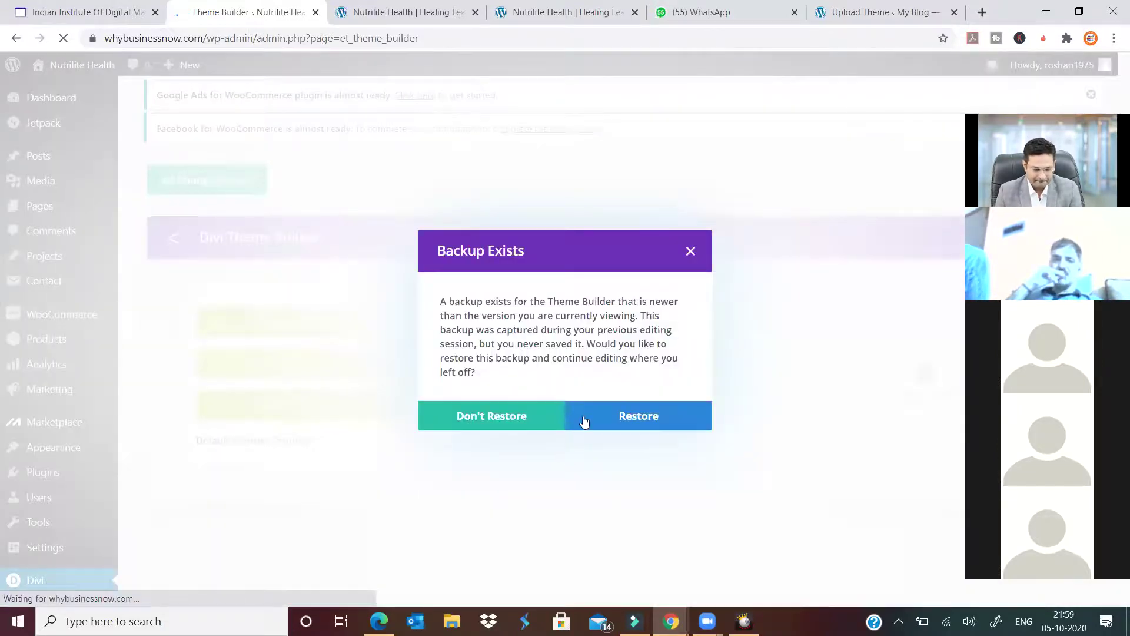
{"action": "left_click", "coordinate": [689, 251]}
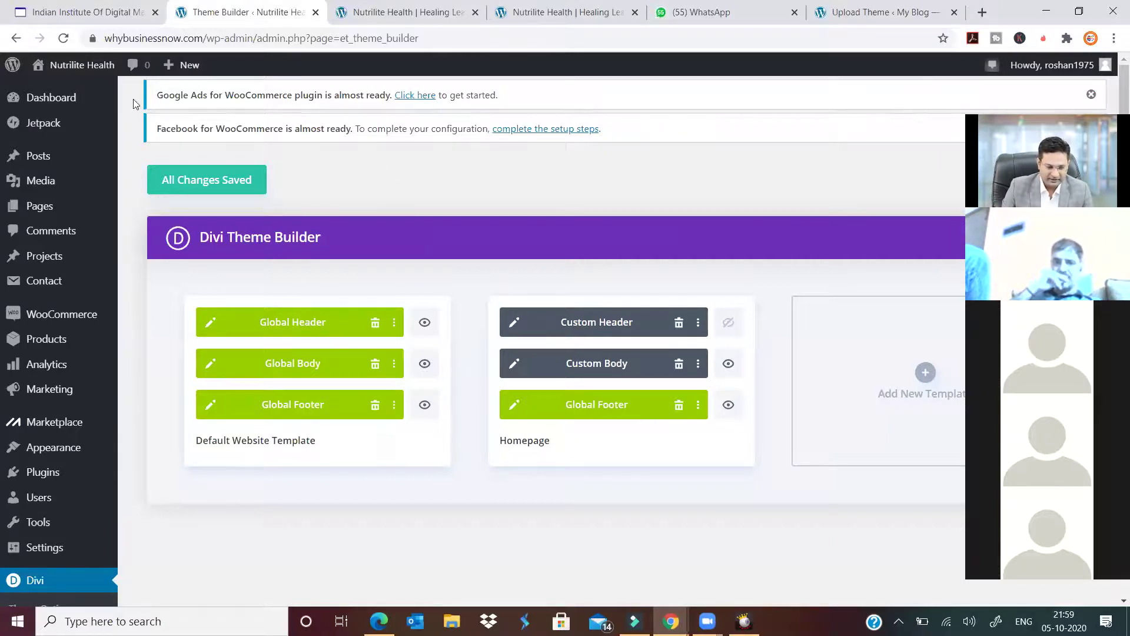
Delete the header, body and footer from both the Homepage and Default Website templates
{"action": "mouse_move", "coordinate": [187, 72]}
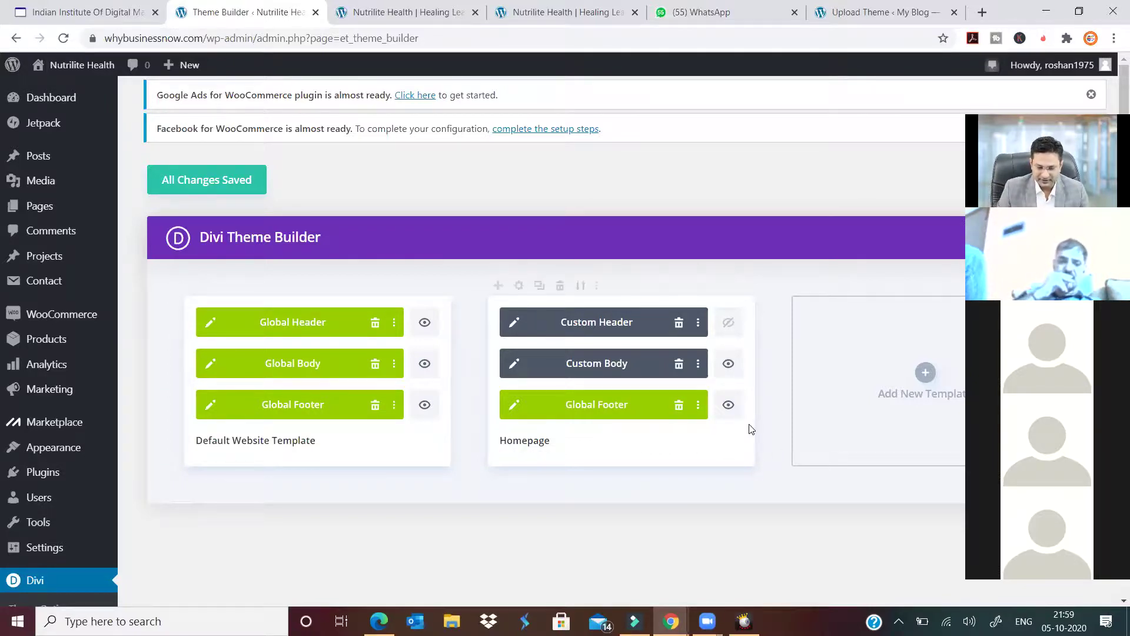
{"action": "left_click", "coordinate": [679, 406]}
{"action": "left_click", "coordinate": [678, 364]}
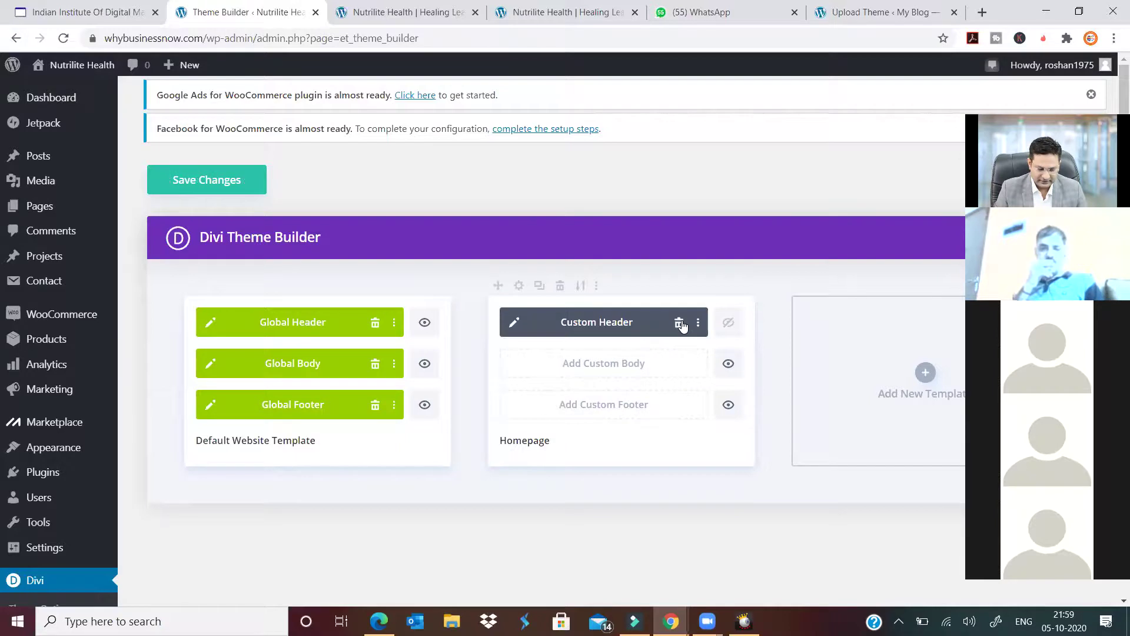
{"action": "left_click", "coordinate": [679, 322]}
{"action": "left_click", "coordinate": [375, 322]}
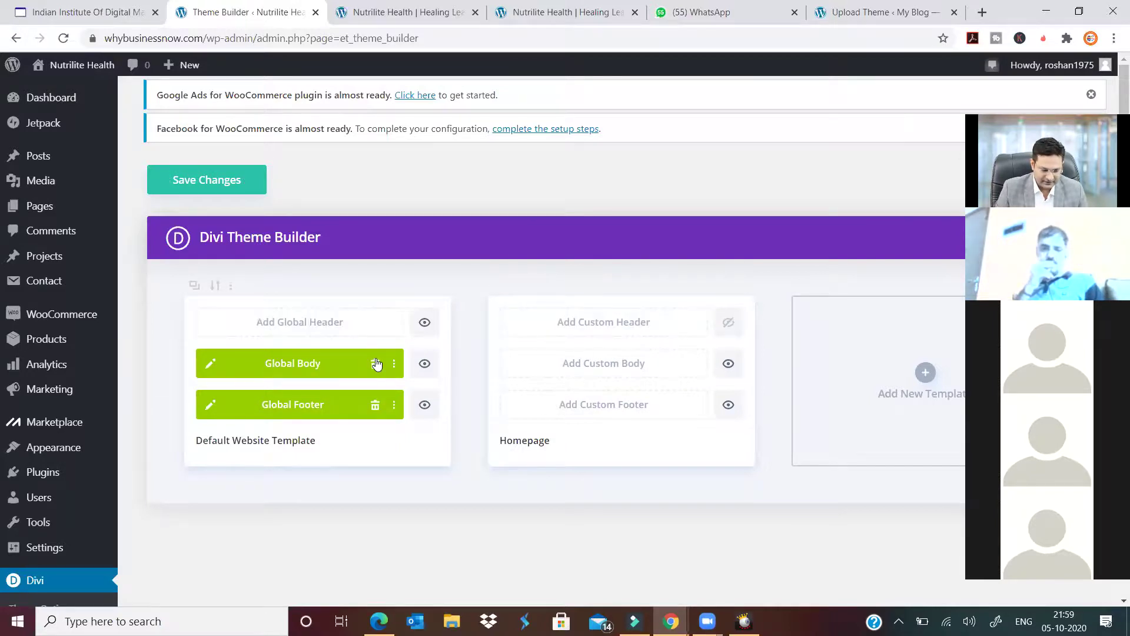
{"action": "left_click", "coordinate": [375, 363]}
{"action": "left_click", "coordinate": [375, 405]}
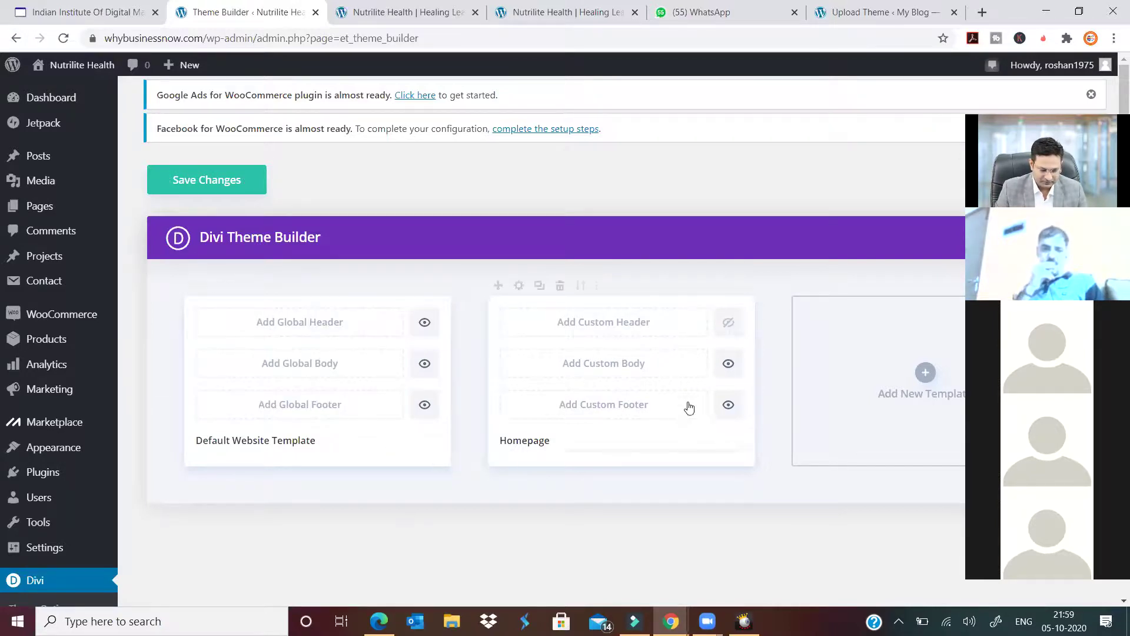
{"action": "left_click", "coordinate": [728, 406]}
{"action": "left_click", "coordinate": [729, 406]}
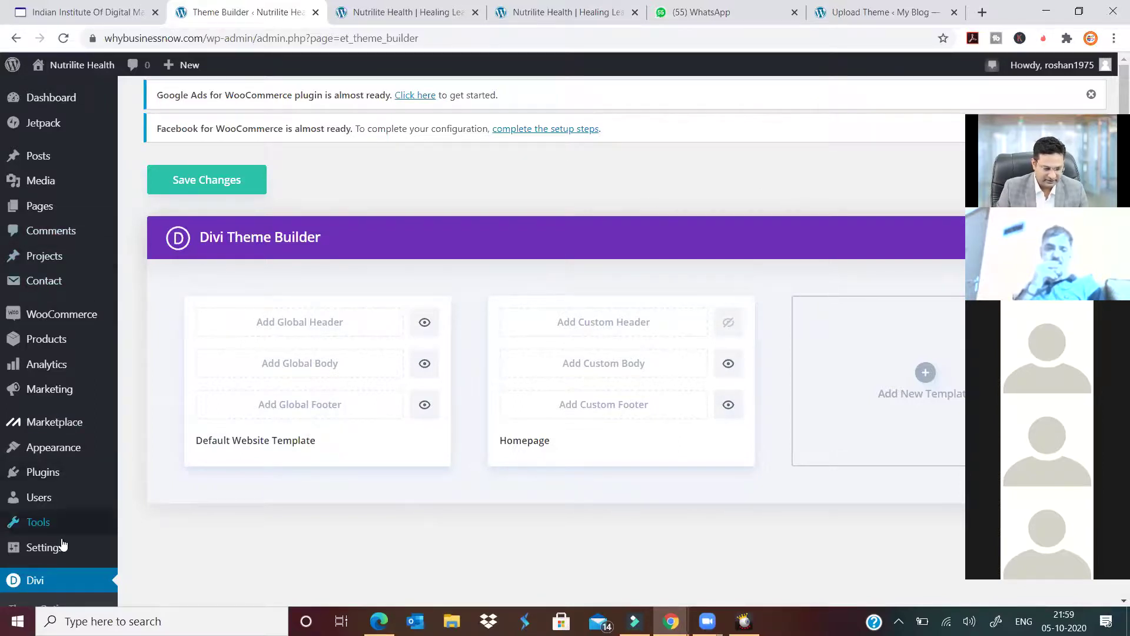
Save the emptied Theme Builder templates and start a new page
{"action": "scroll", "coordinate": [931, 330], "scroll_direction": "down", "scroll_amount": 2}
{"action": "scroll", "coordinate": [944, 323], "scroll_direction": "up", "scroll_amount": 2}
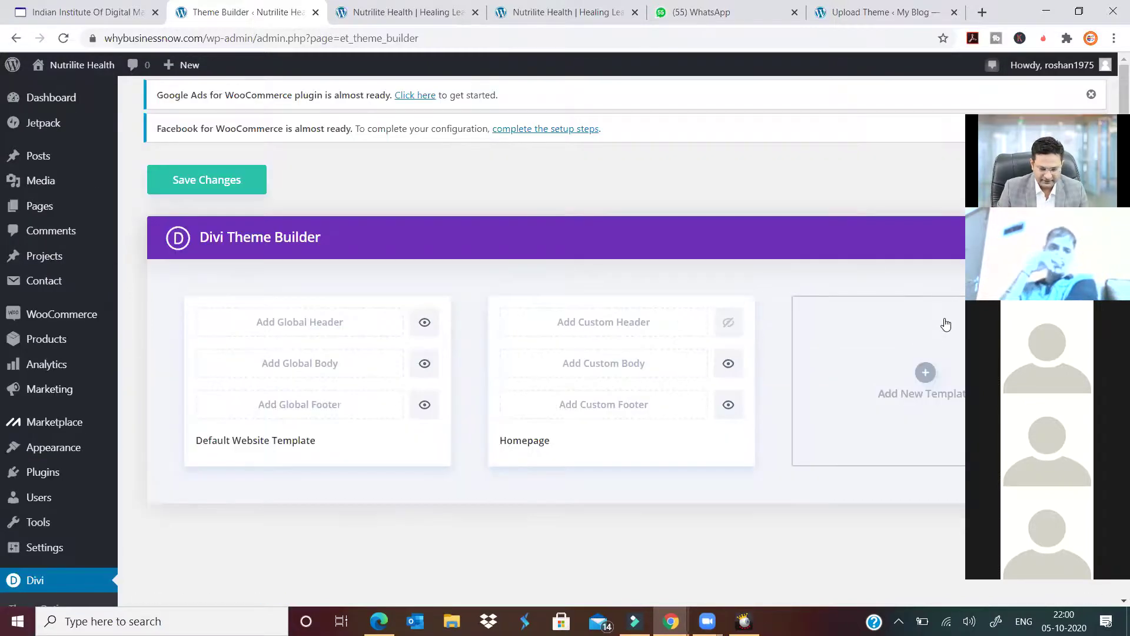
{"action": "key", "text": "ctrl+s"}
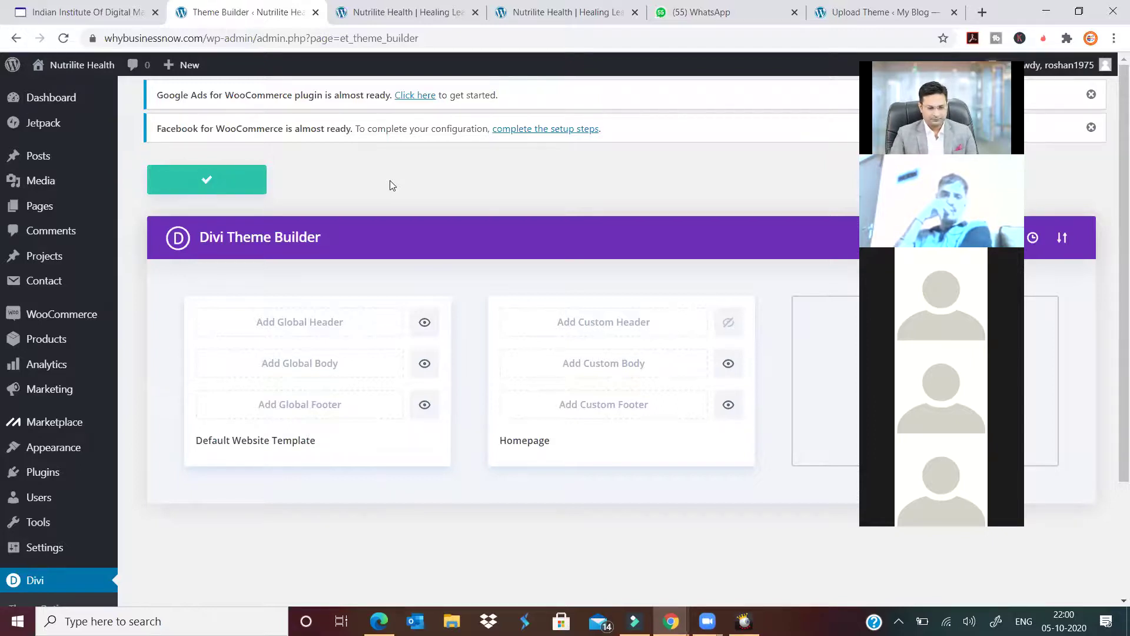
{"action": "left_click", "coordinate": [175, 130]}
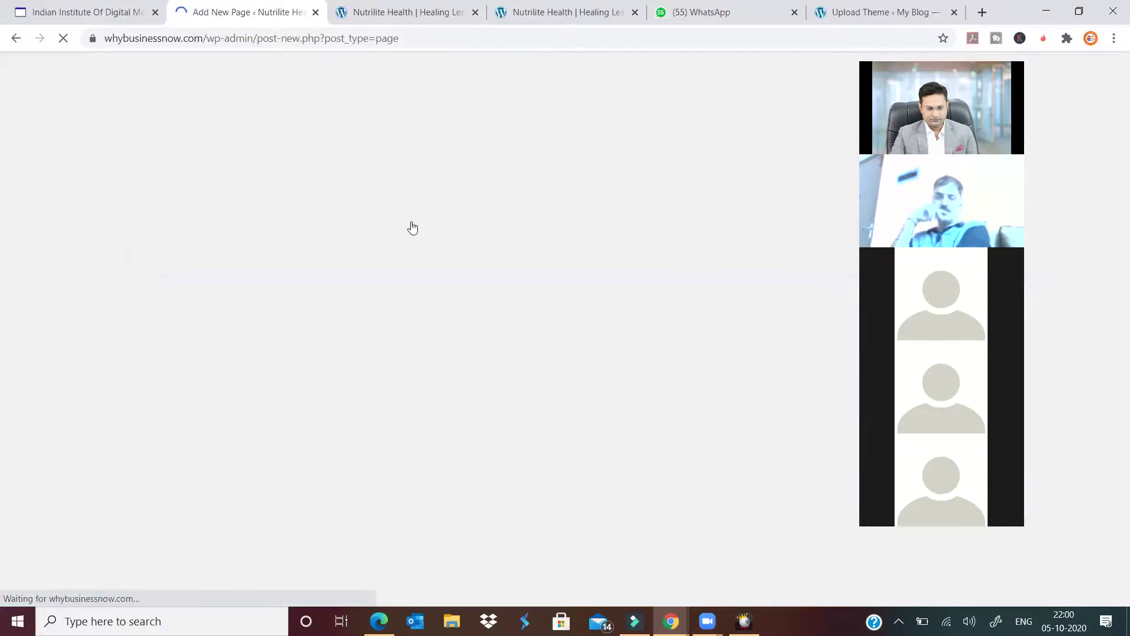
Close the two duplicate site tabs and return to the new page editor
{"action": "left_click", "coordinate": [425, 17]}
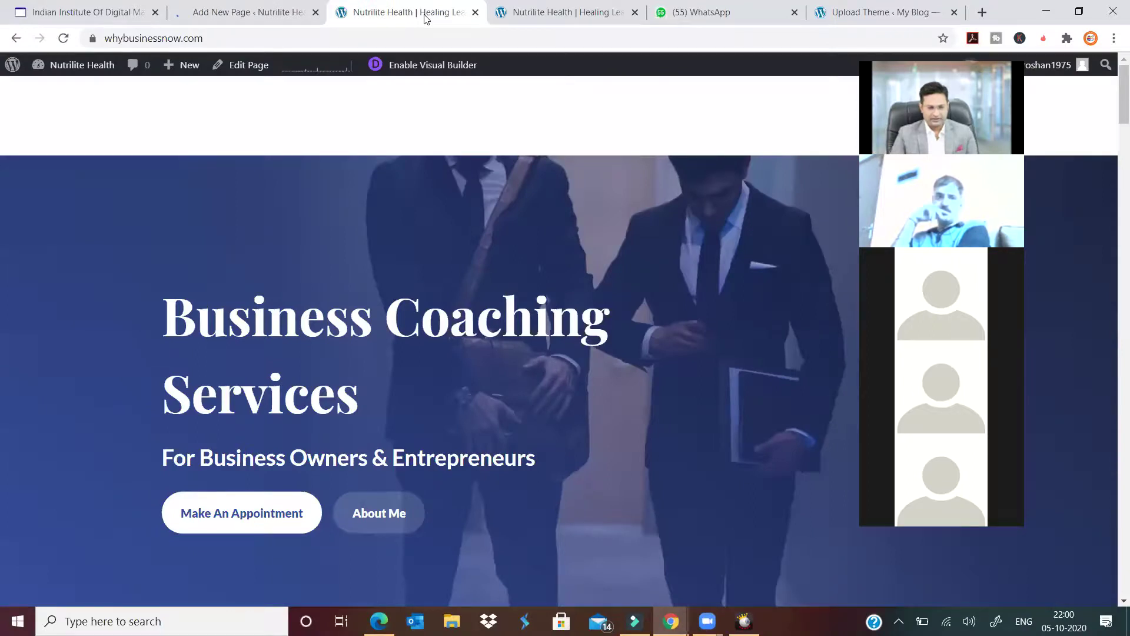
{"action": "left_click", "coordinate": [475, 12]}
{"action": "left_click", "coordinate": [476, 12]}
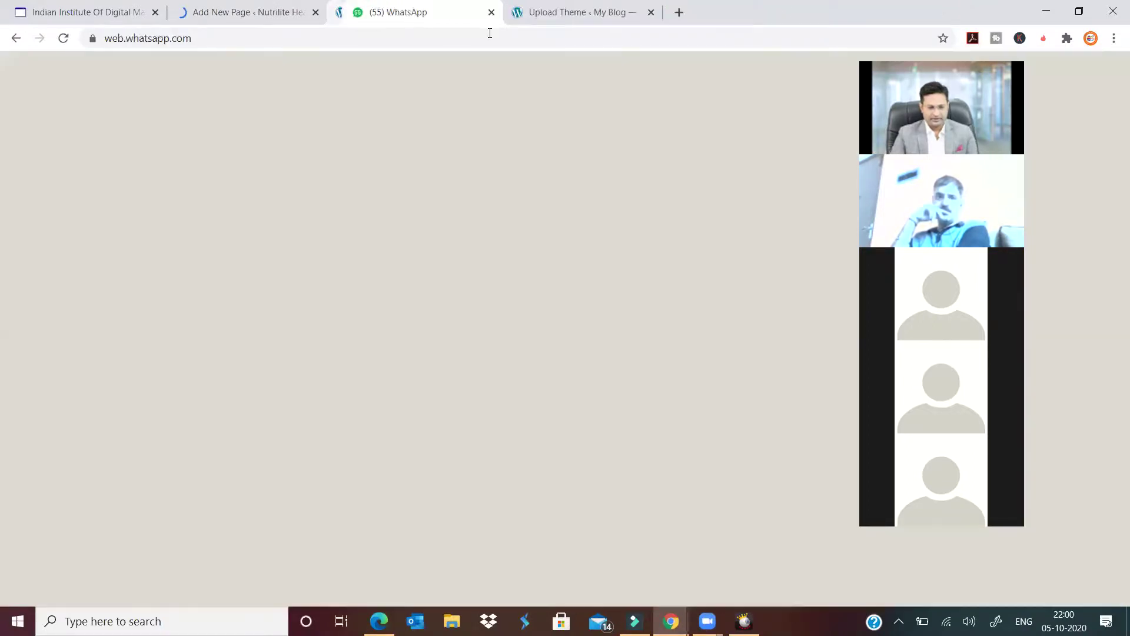
{"action": "left_click", "coordinate": [294, 16]}
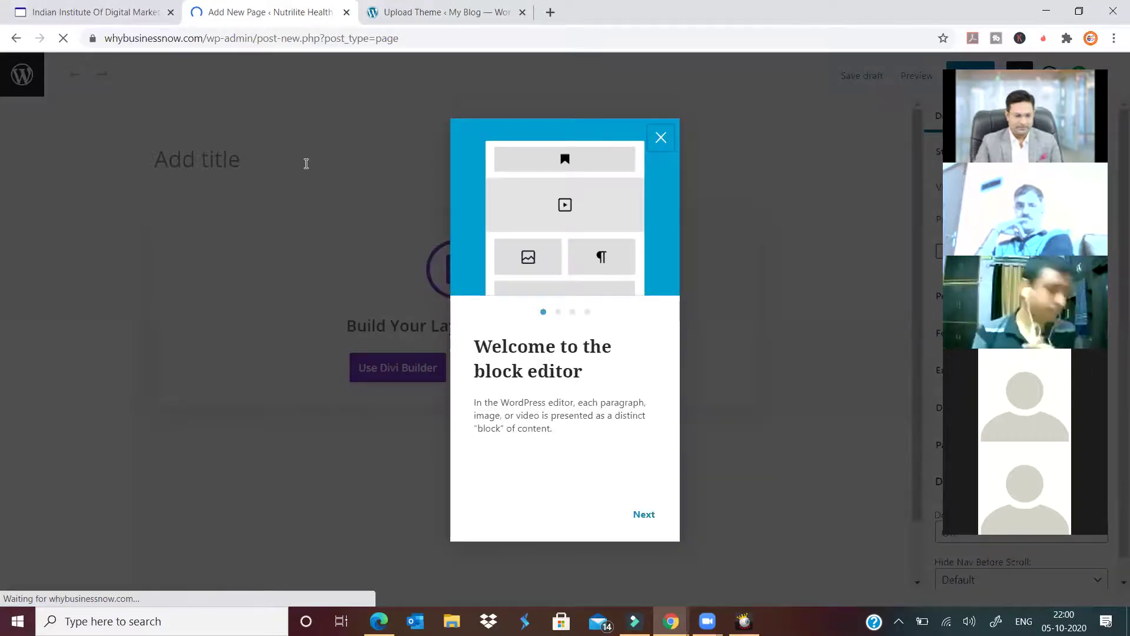
Dismiss the block editor welcome message and title the new page 'Home1'
{"action": "left_click", "coordinate": [304, 169]}
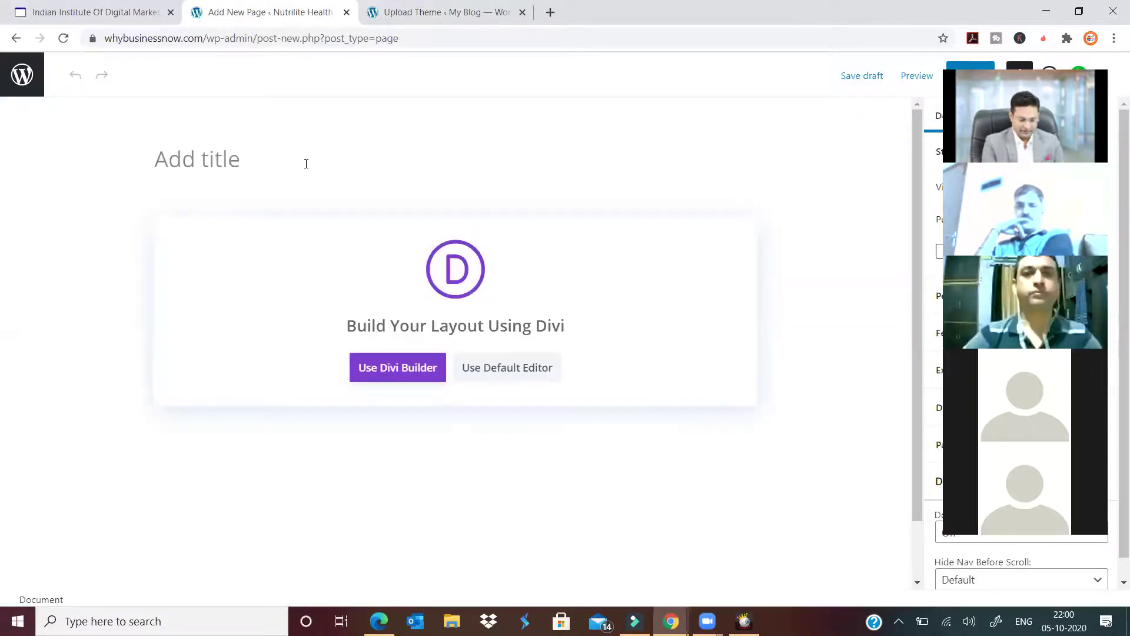
{"action": "type", "text": "Ho"}
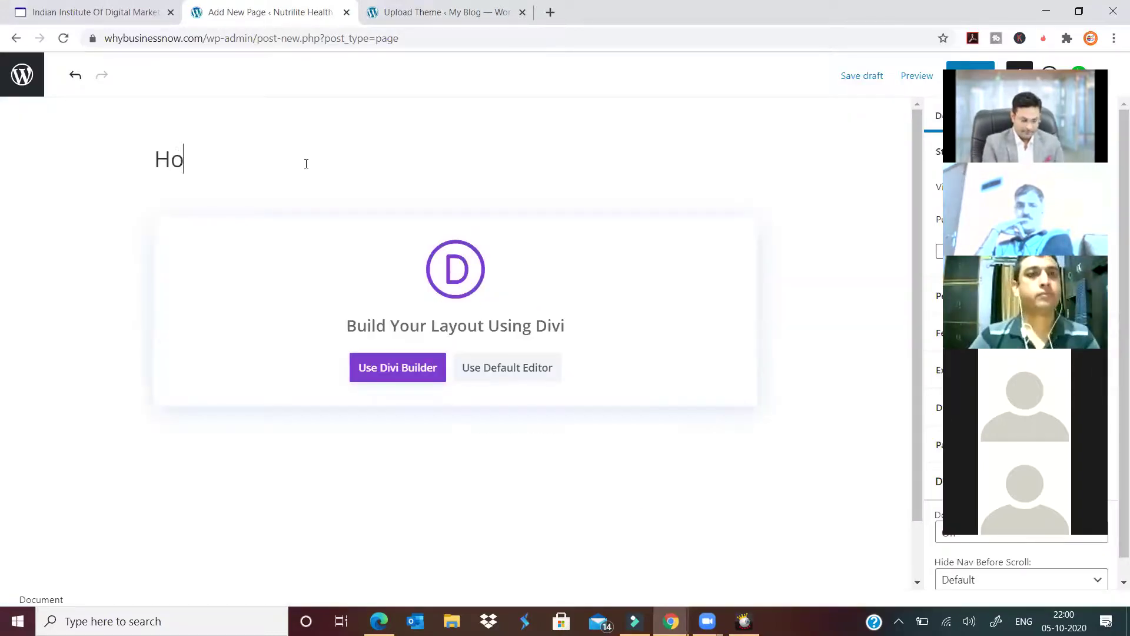
{"action": "type", "text": "me1"}
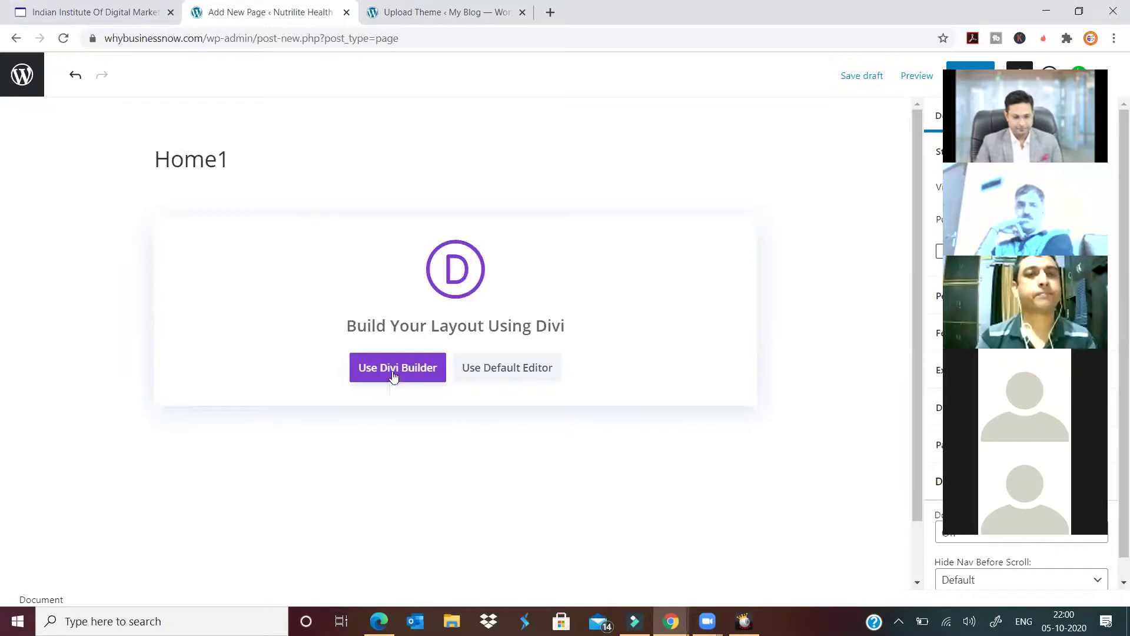
{"action": "left_click", "coordinate": [393, 376]}
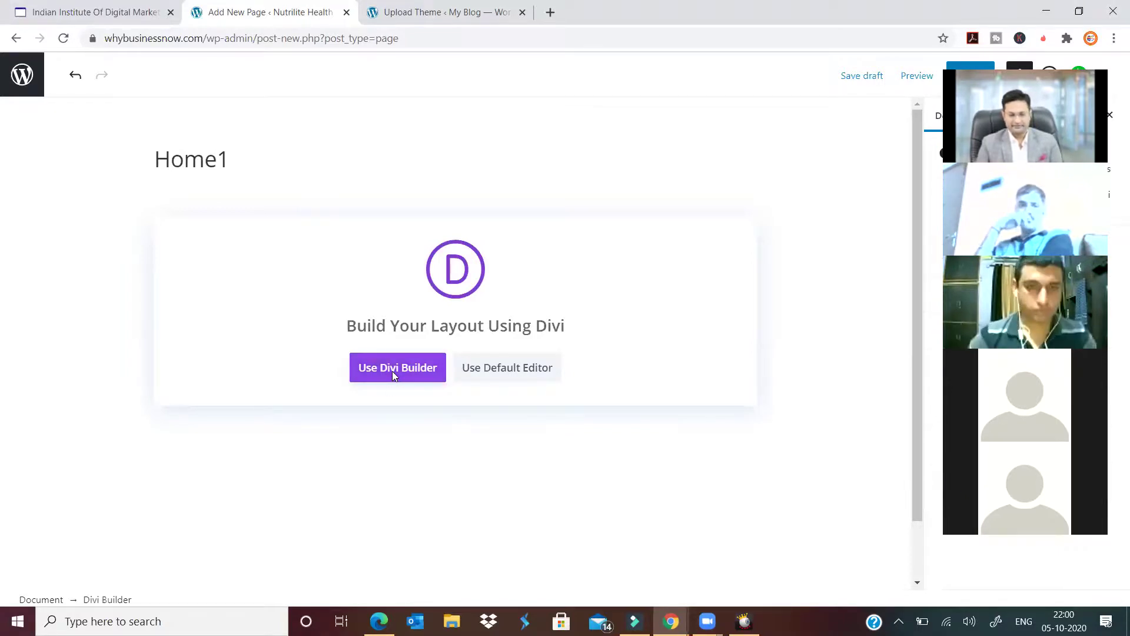
Switch Home1 to the Divi Builder and browse the premade layouts library
{"action": "left_click", "coordinate": [394, 376]}
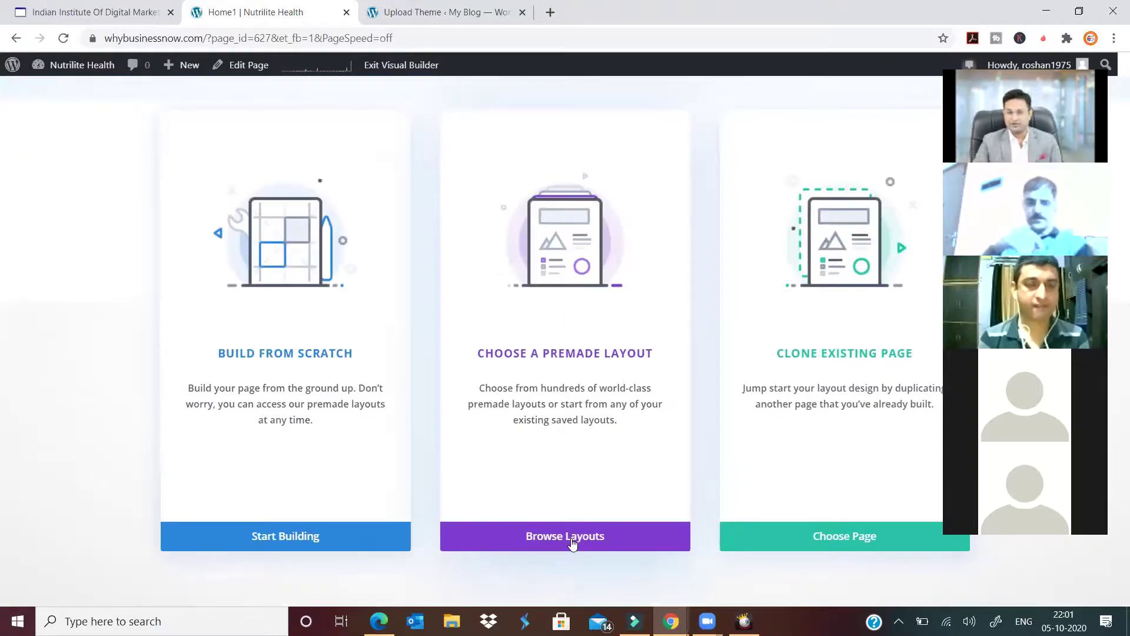
{"action": "left_click", "coordinate": [571, 538]}
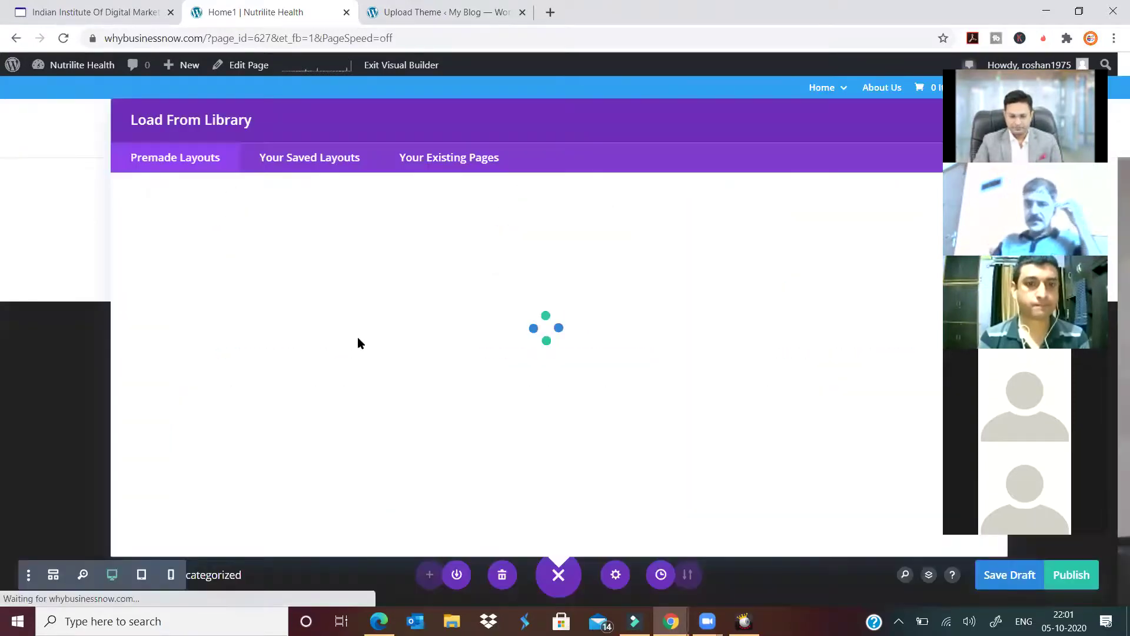